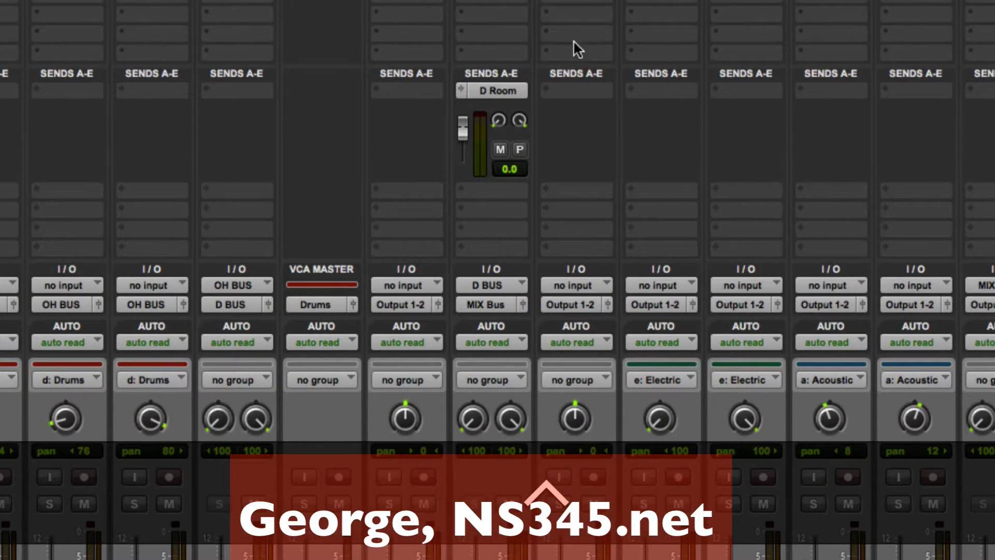
Create a new stereo Aux Input track named Room from the LV track's first send slot.
left_click(383, 90)
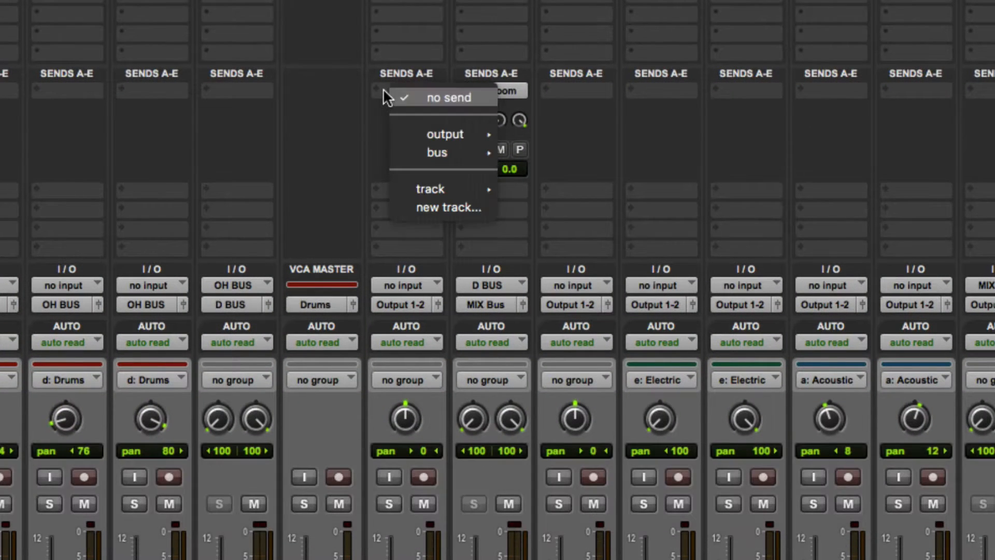
left_click(459, 208)
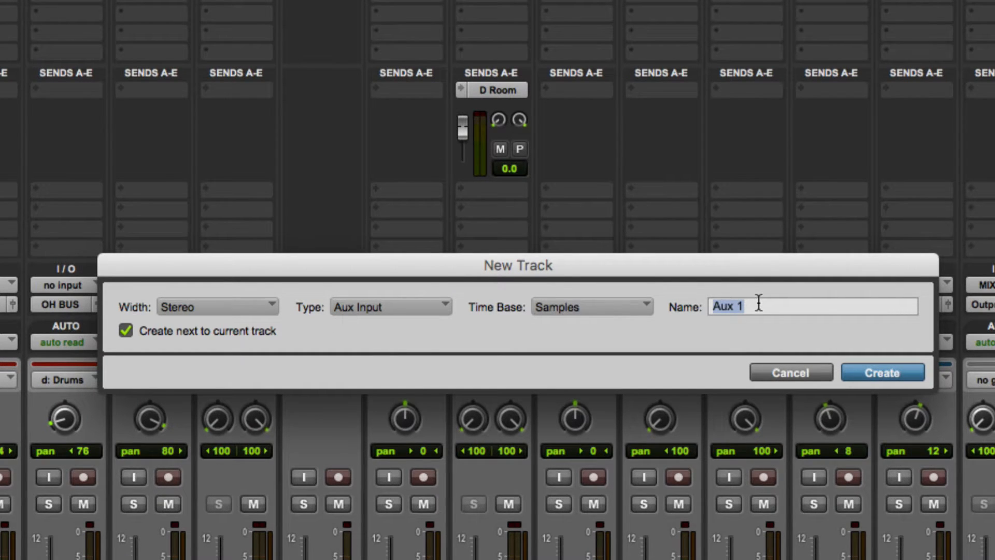
type("Room")
key("Return")
Open the track colour palette, apply track colours to the mixer channel strips and raise their saturation.
left_click(461, 439)
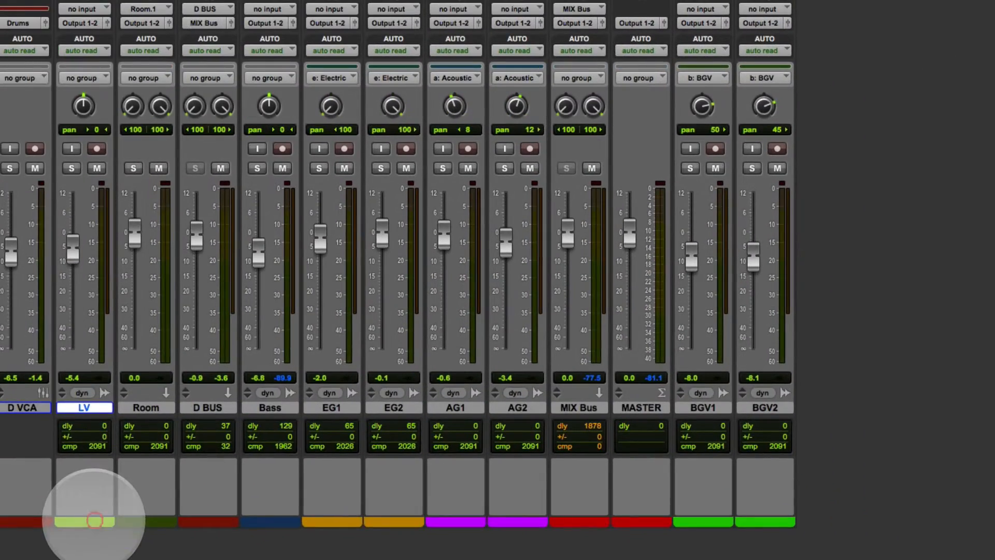
double_click(461, 530)
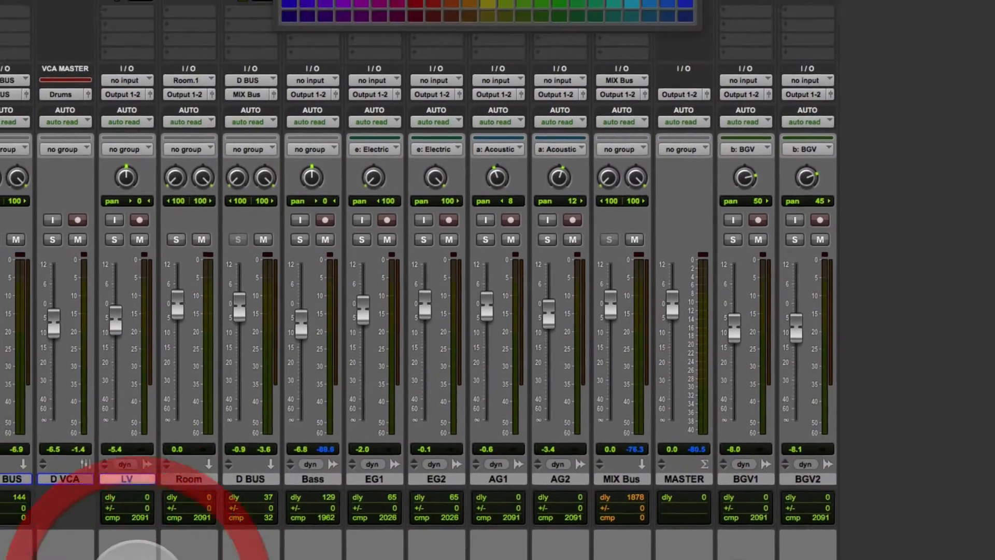
left_click_drag(485, 32, 513, 30)
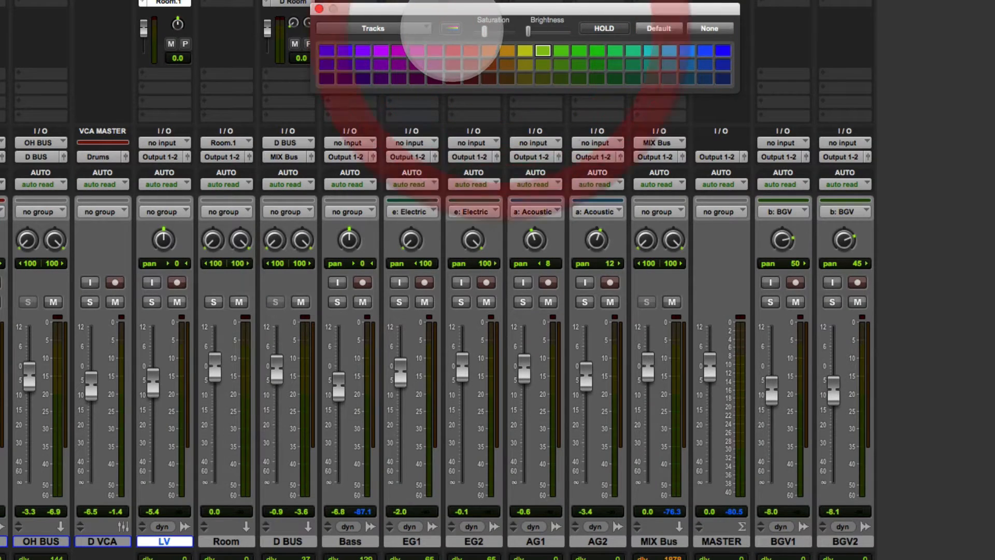
left_click(452, 29)
mouse_move(485, 31)
left_mouse_down()
mouse_move(504, 31)
mouse_move(494, 31)
left_mouse_up()
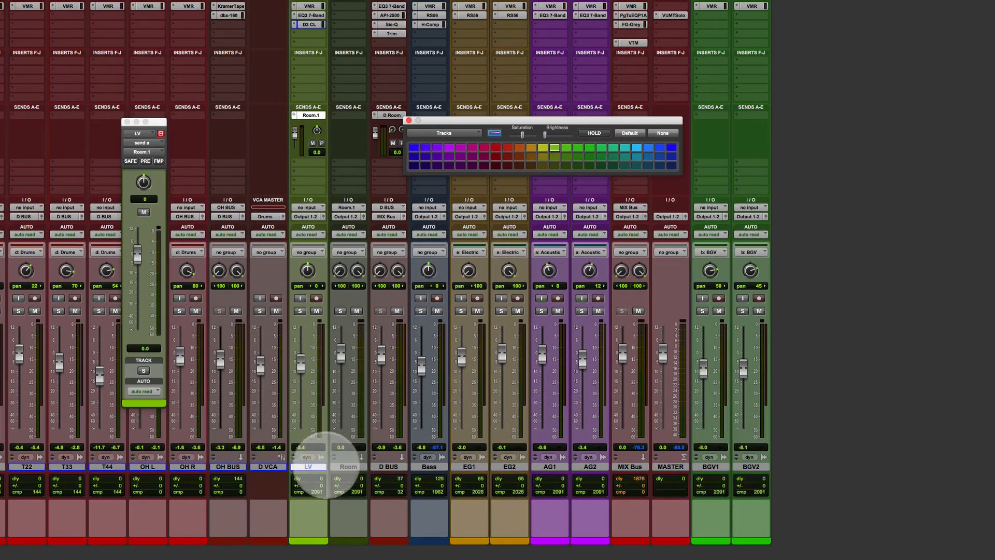
Colour the LV and Room tracks bright green and close the colour palette and the send window.
left_click(231, 541, "shift")
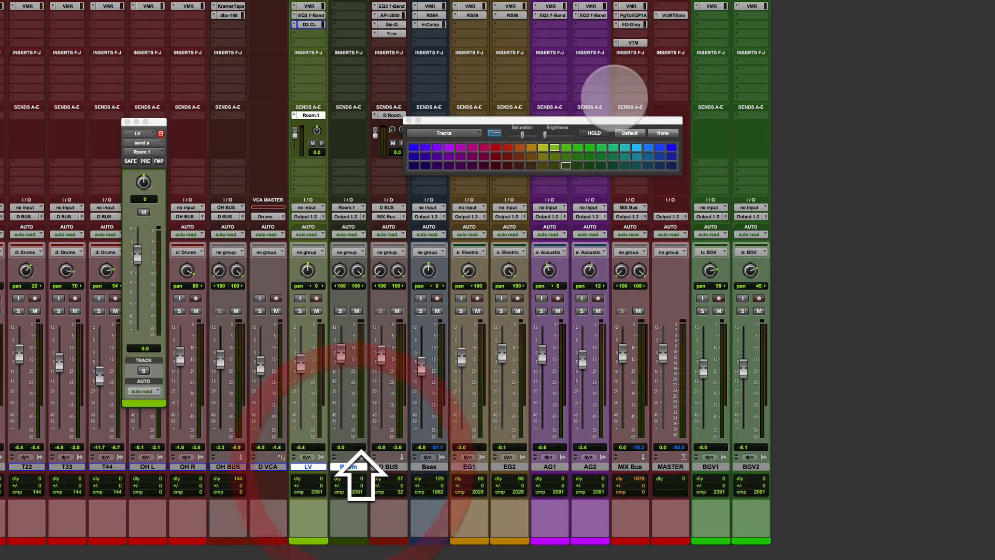
left_click(578, 148)
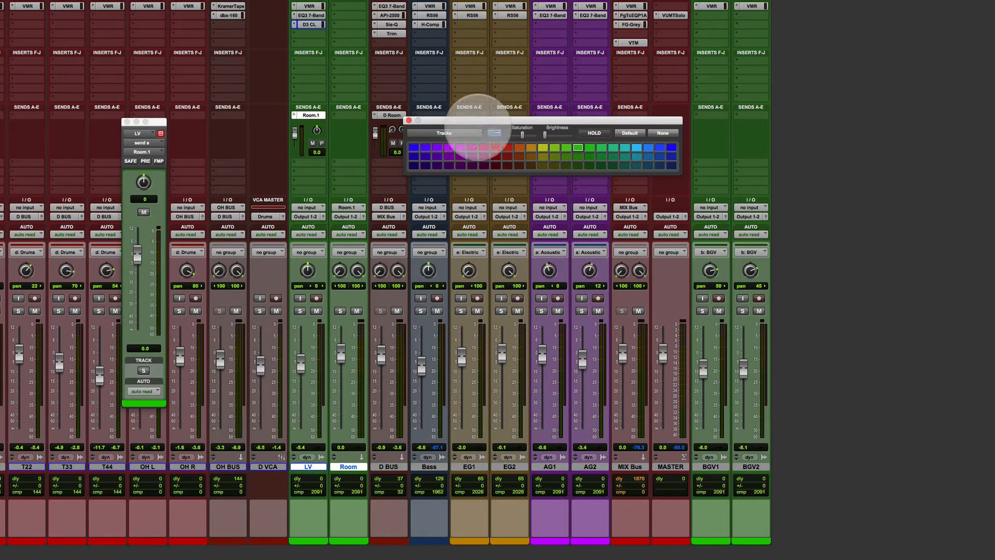
left_click(408, 120)
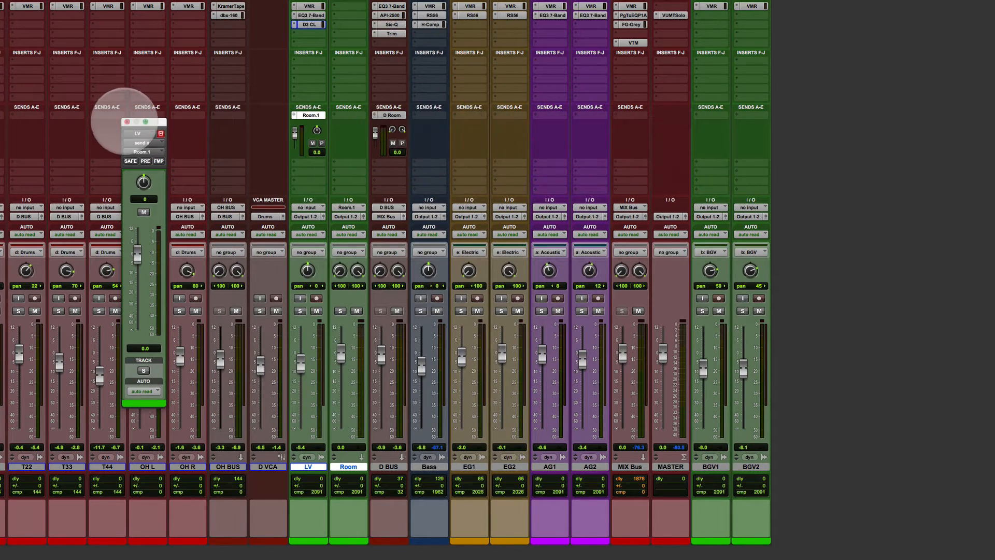
left_click(127, 121)
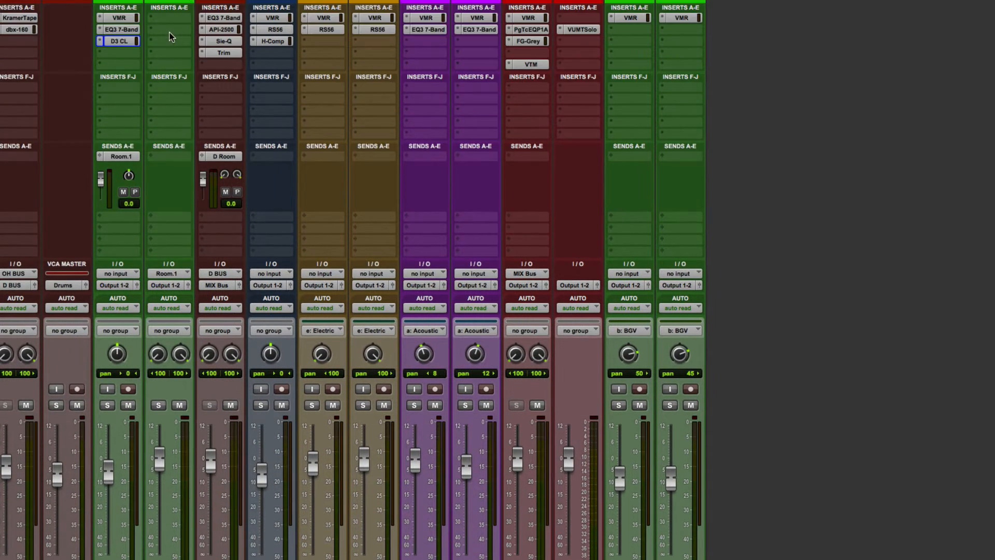
Insert the multichannel stereo D-Verb reverb on the Room track and choose its Room 1 algorithm.
left_click(170, 32)
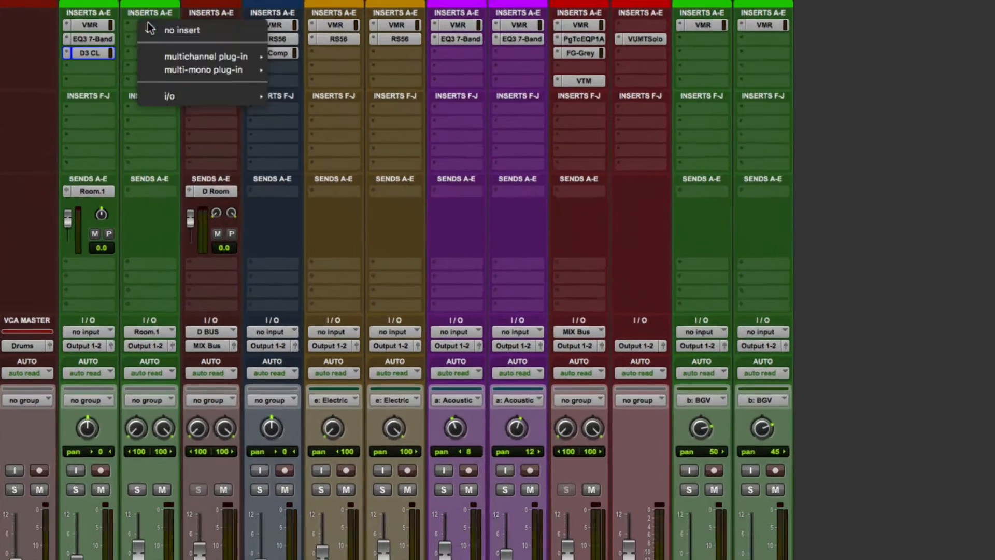
mouse_move(200, 42)
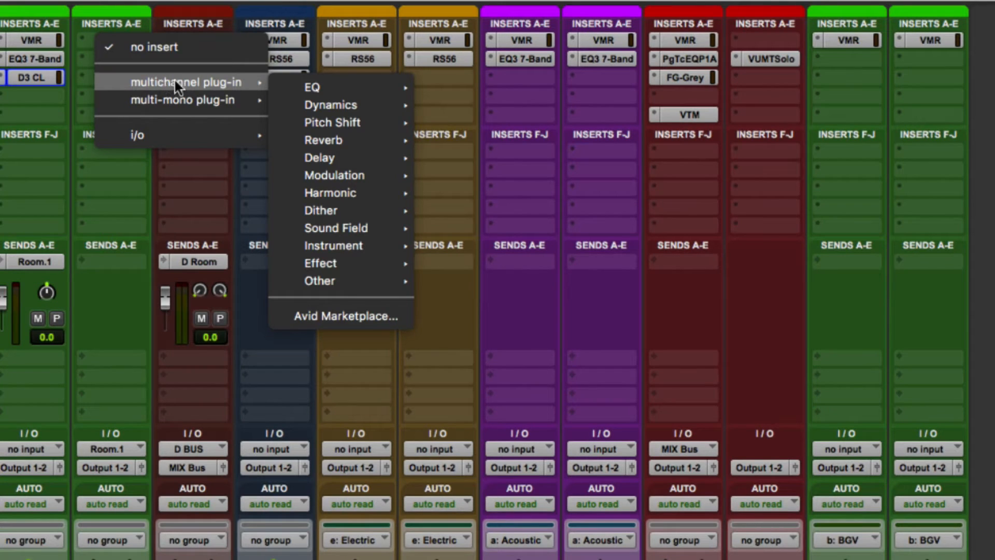
mouse_move(350, 141)
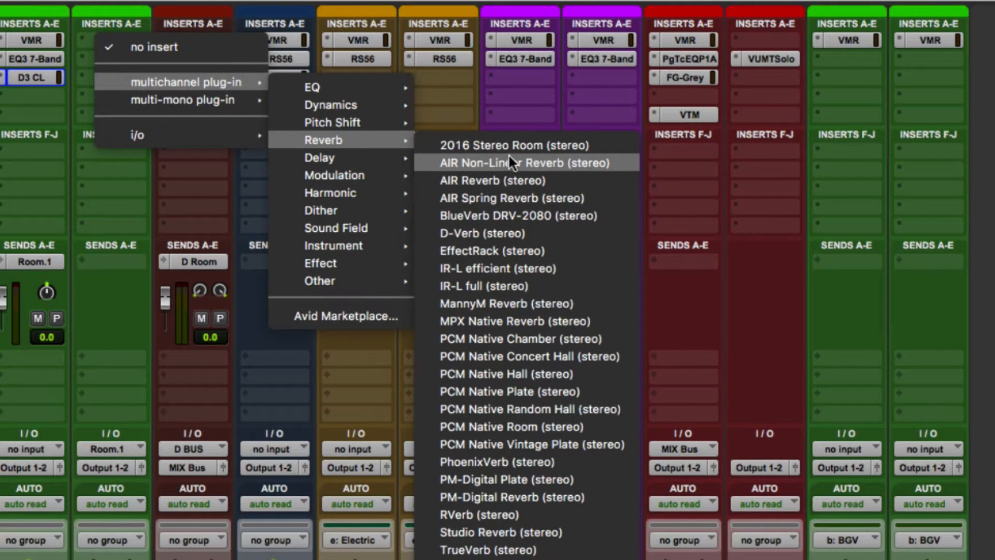
left_click(473, 233)
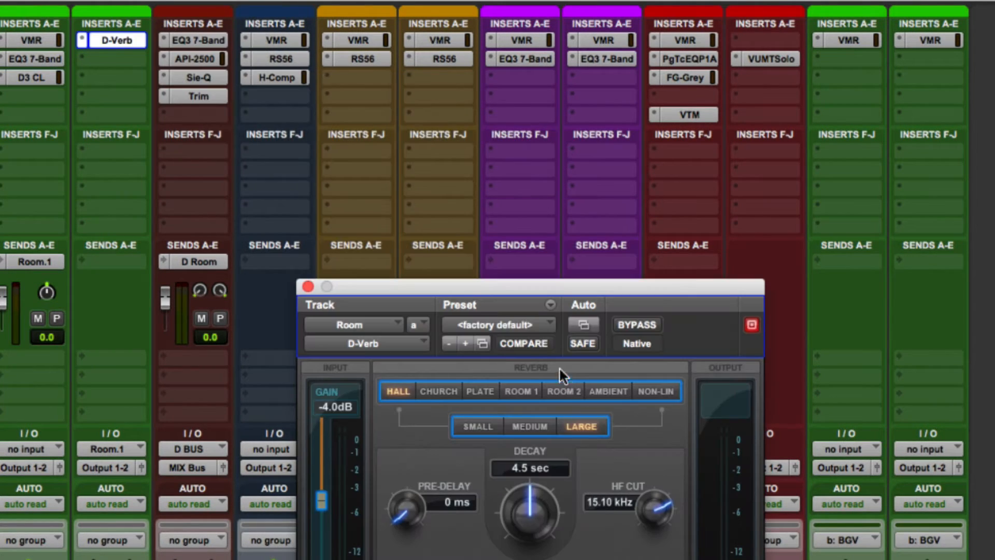
left_click(517, 392)
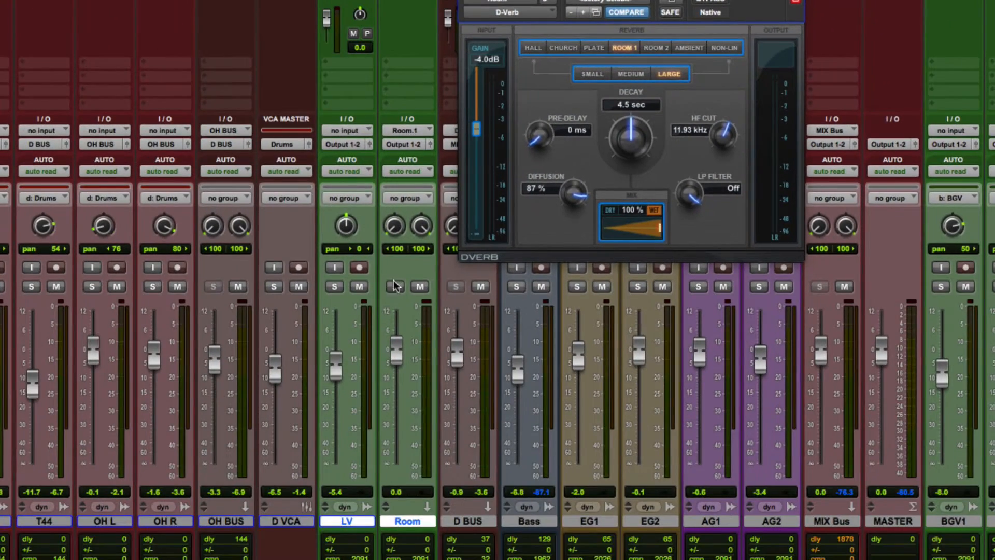
Solo-safe the Room track and route the outputs of the selected LV and Room tracks to MIX Bus.
left_click(394, 284, "super")
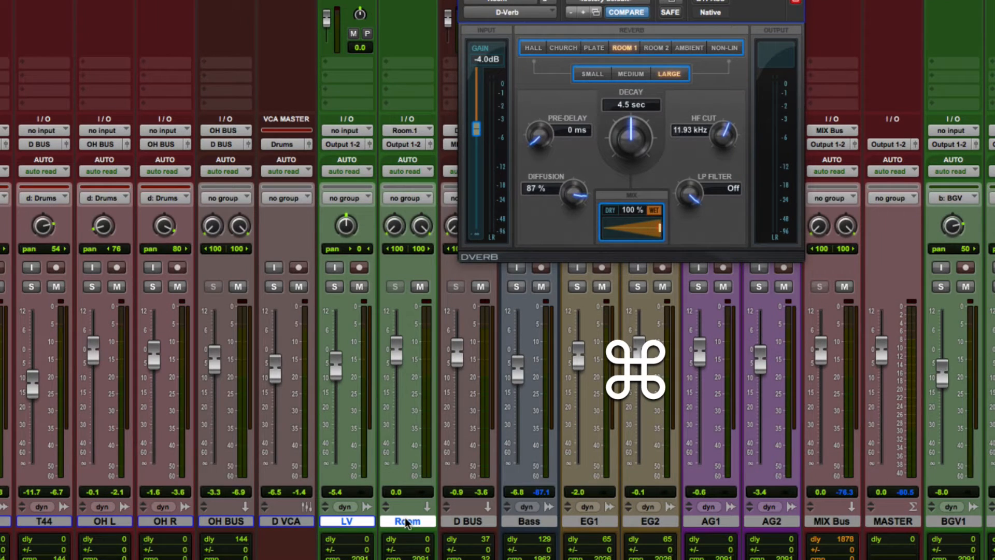
left_click(406, 519, "alt")
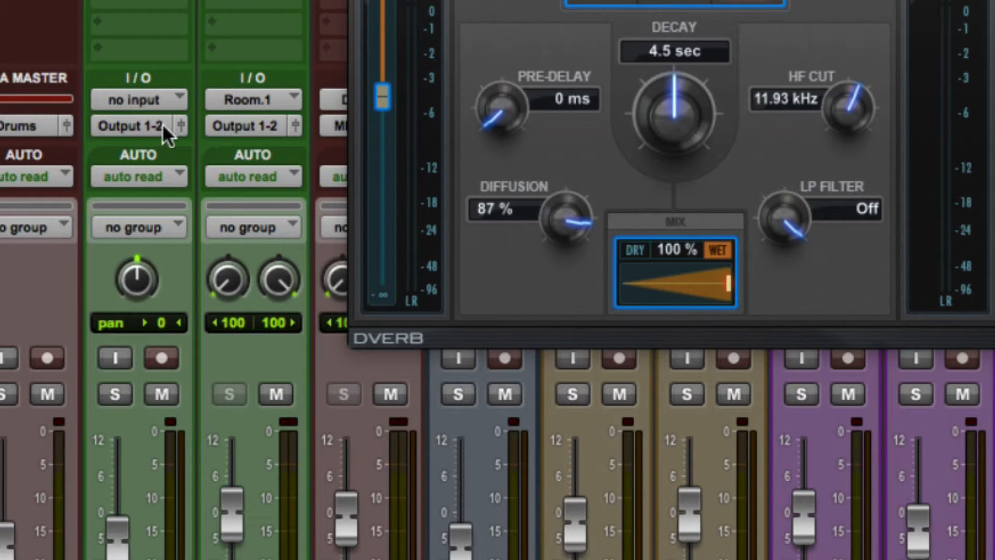
left_click(145, 124)
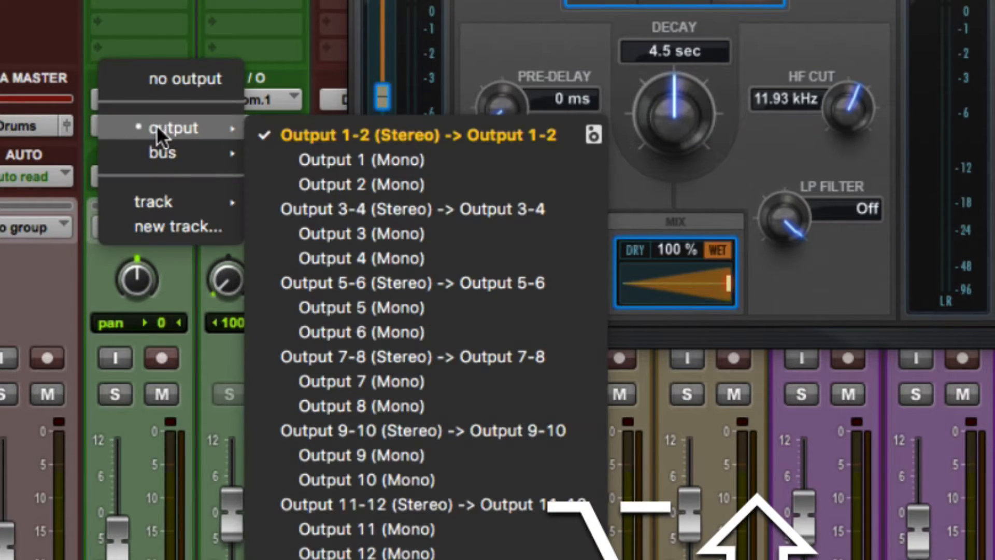
mouse_move(167, 201)
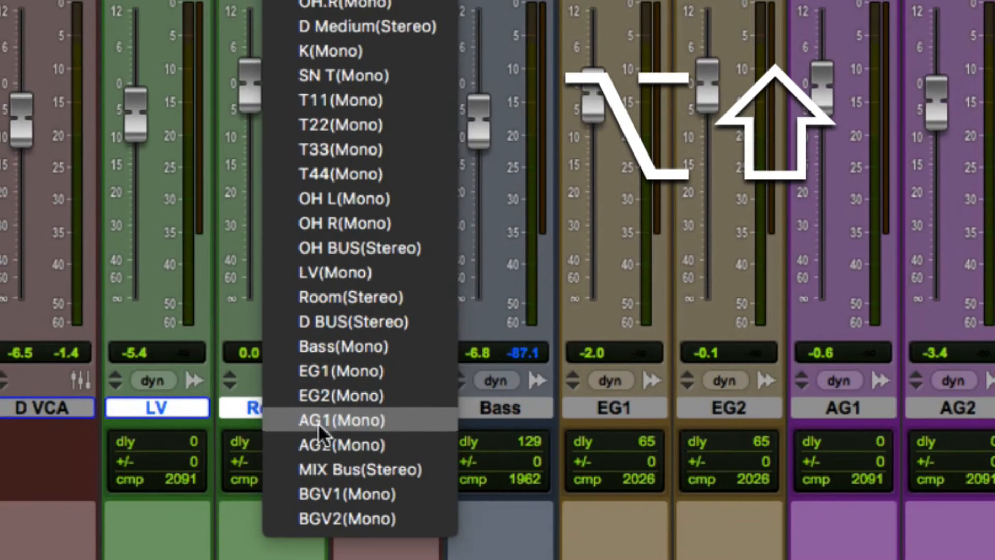
left_click(315, 462)
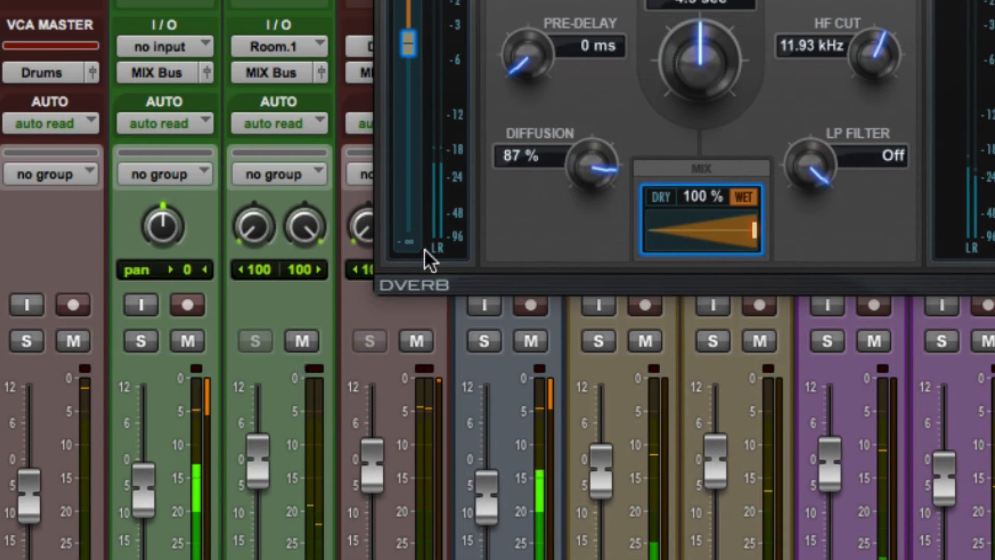
Solo the LV track, compare D-Verb's Room 1 and Room 2 algorithms, and settle on Room 1 with the Small size.
left_click(140, 341)
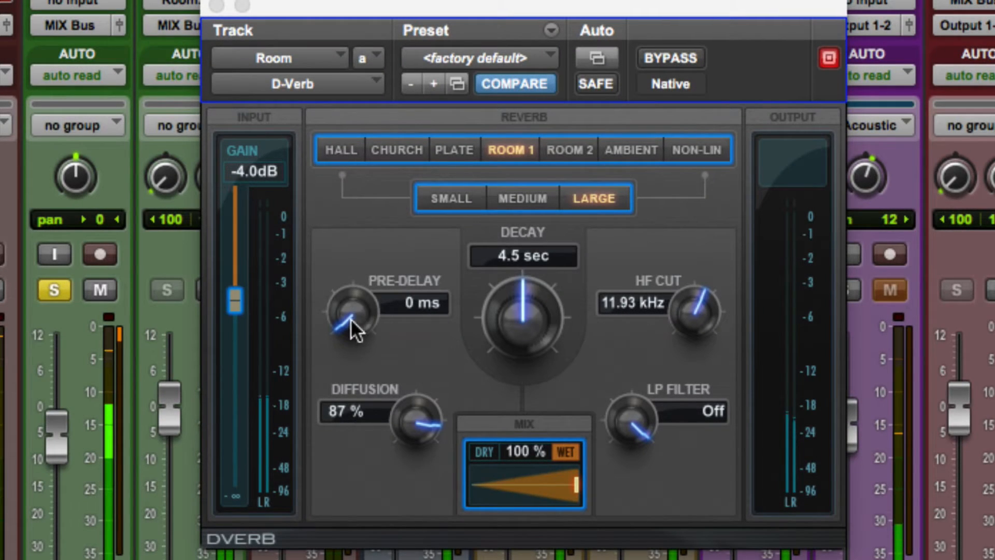
left_click(464, 198)
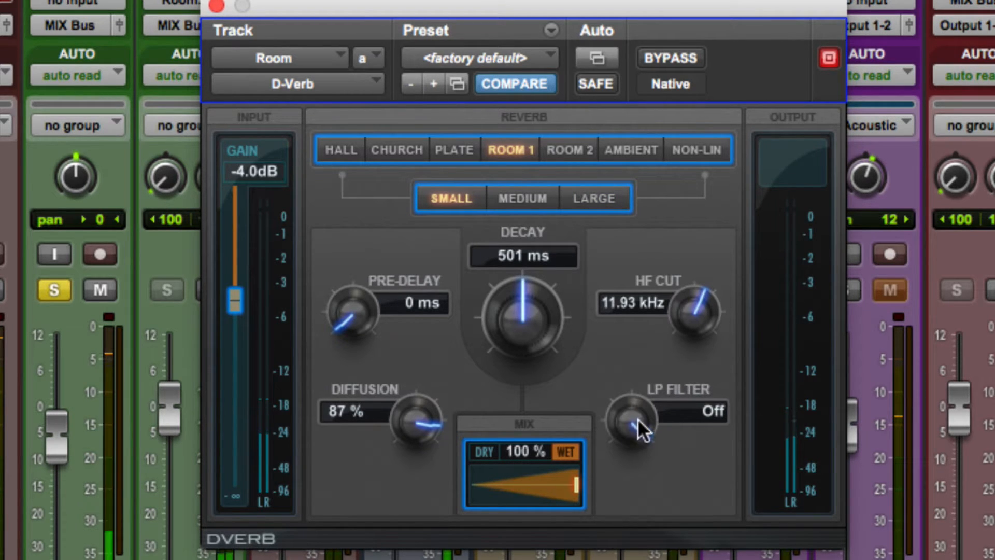
left_click(572, 148)
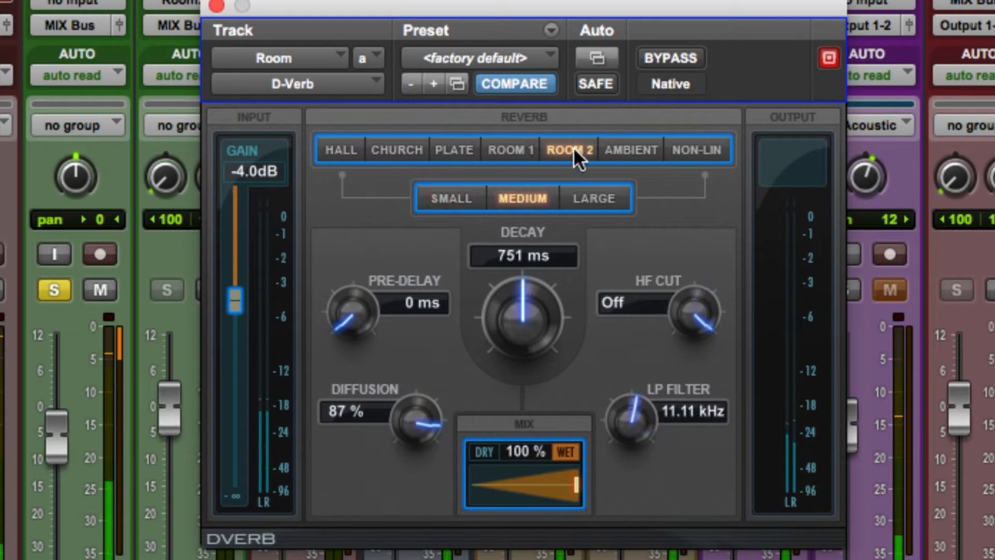
left_click(496, 147)
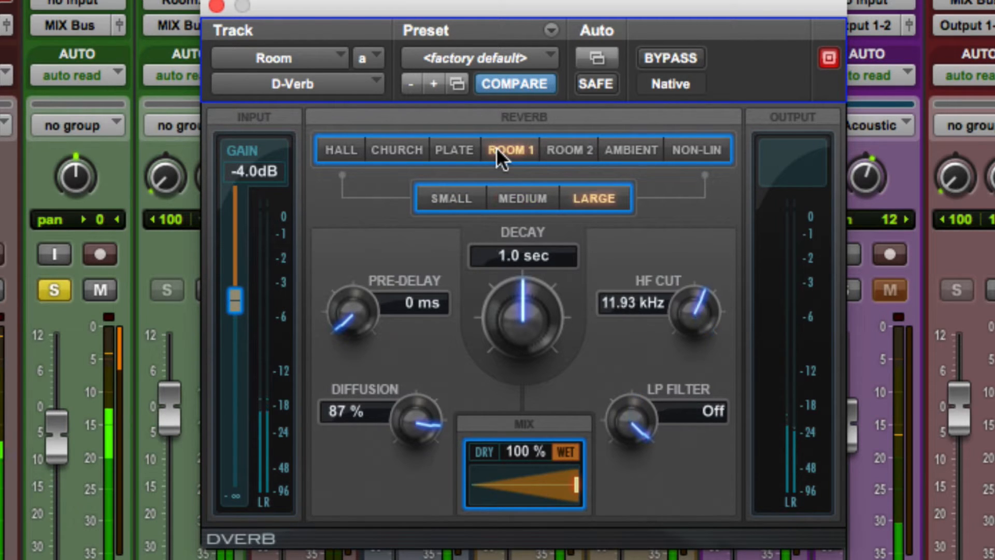
left_click(476, 194)
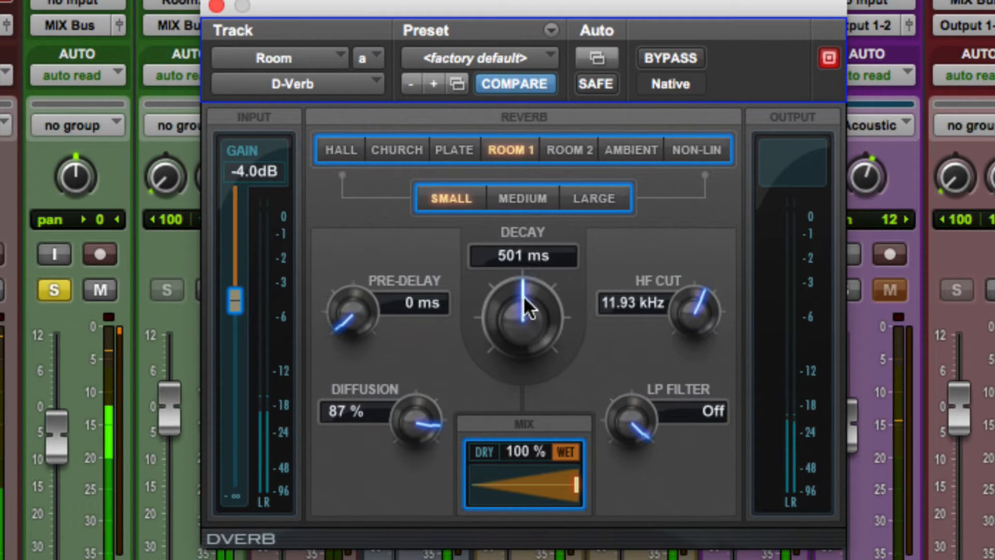
Audition D-Verb decay times between 101 ms and infinite, and settle on 134 ms.
left_click_drag(518, 303, 480, 422)
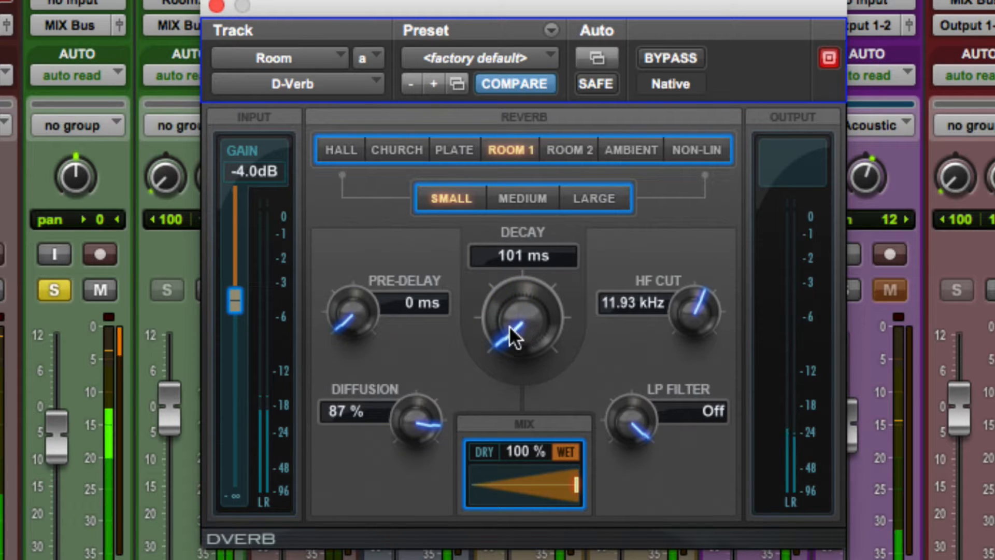
left_click_drag(509, 326, 507, 273)
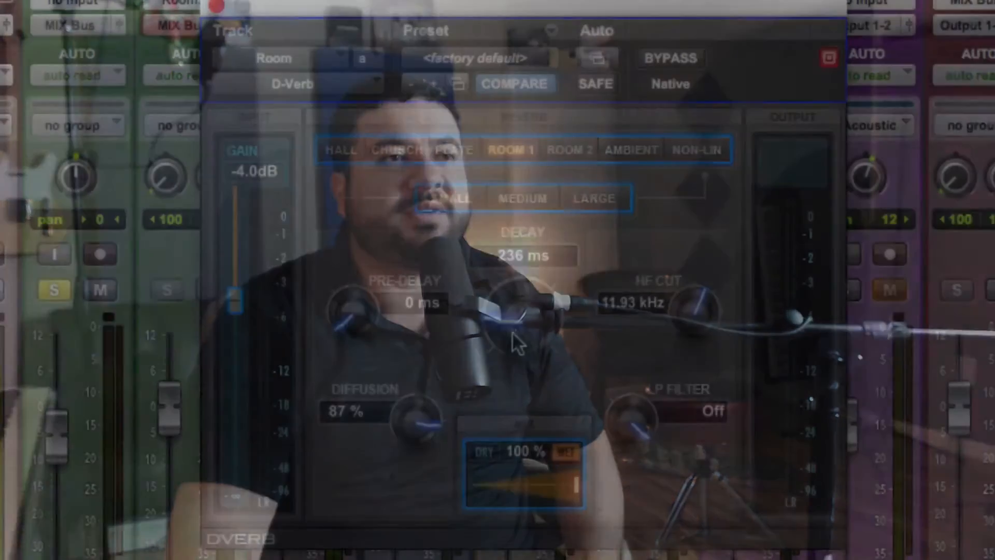
left_click_drag(509, 328, 569, 163)
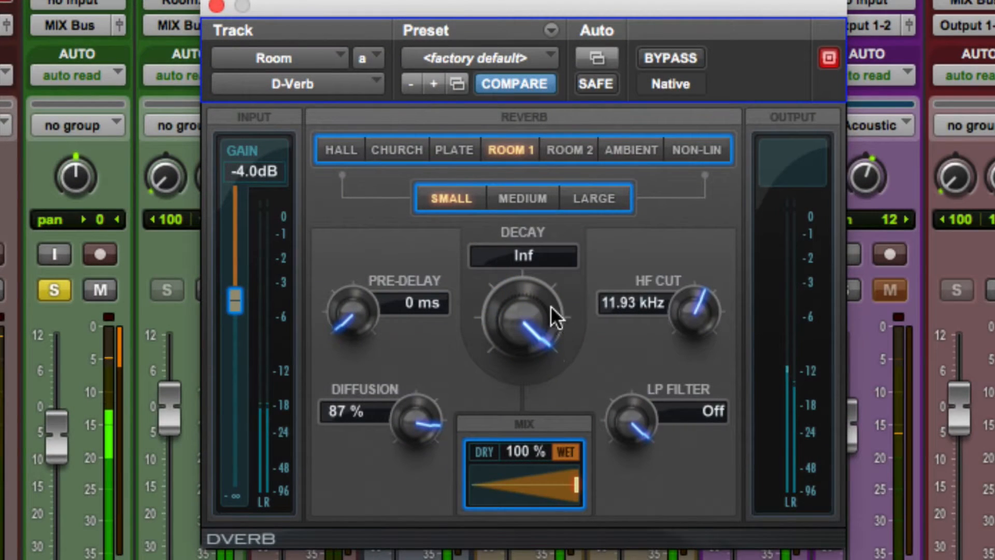
left_click_drag(545, 311, 440, 544)
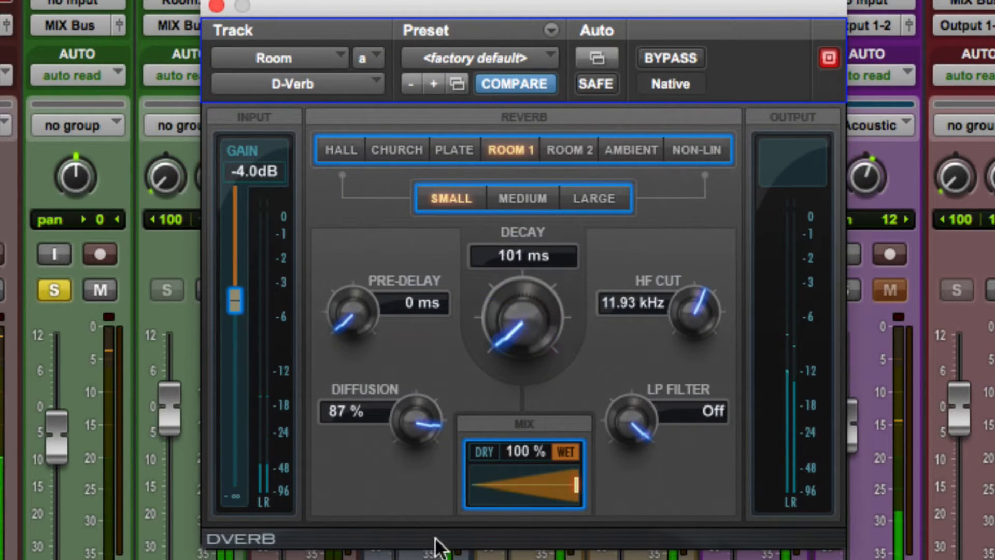
left_click_drag(513, 335, 506, 298)
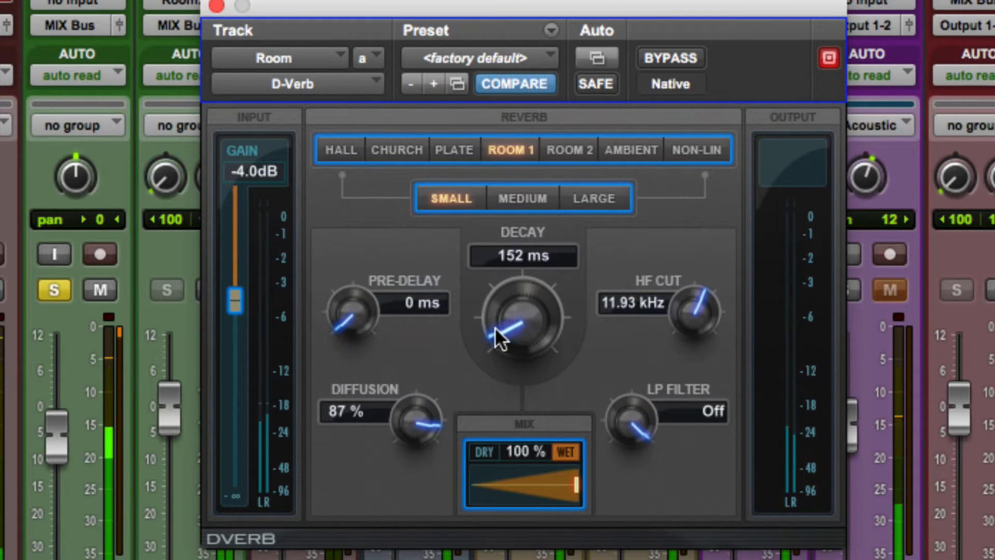
left_click_drag(495, 335, 518, 346)
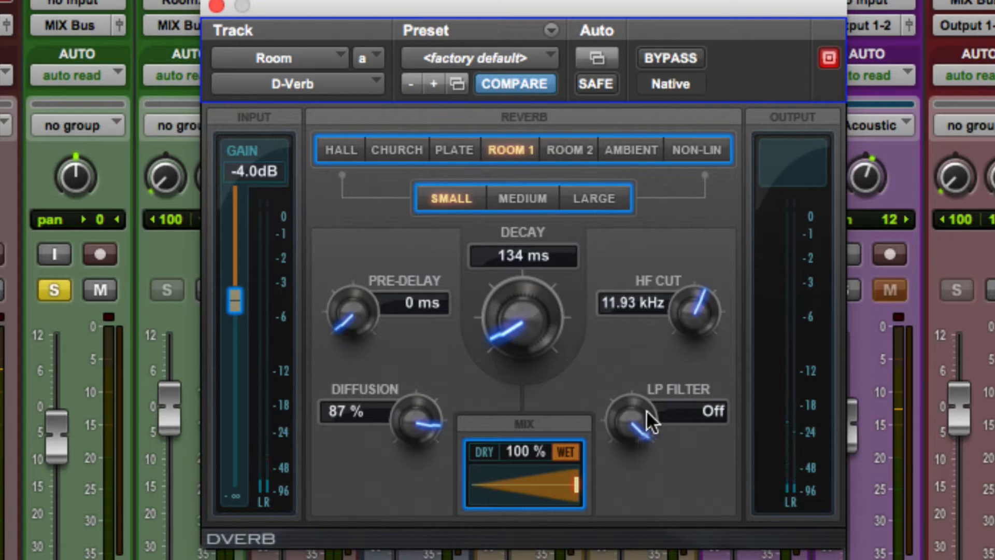
Set D-Verb's LP Filter to 11.45 kHz and its HF Cut to 15.00 kHz.
mouse_move(639, 417)
left_mouse_down()
mouse_move(627, 445)
mouse_move(627, 507)
mouse_move(645, 427)
mouse_move(627, 427)
left_mouse_up()
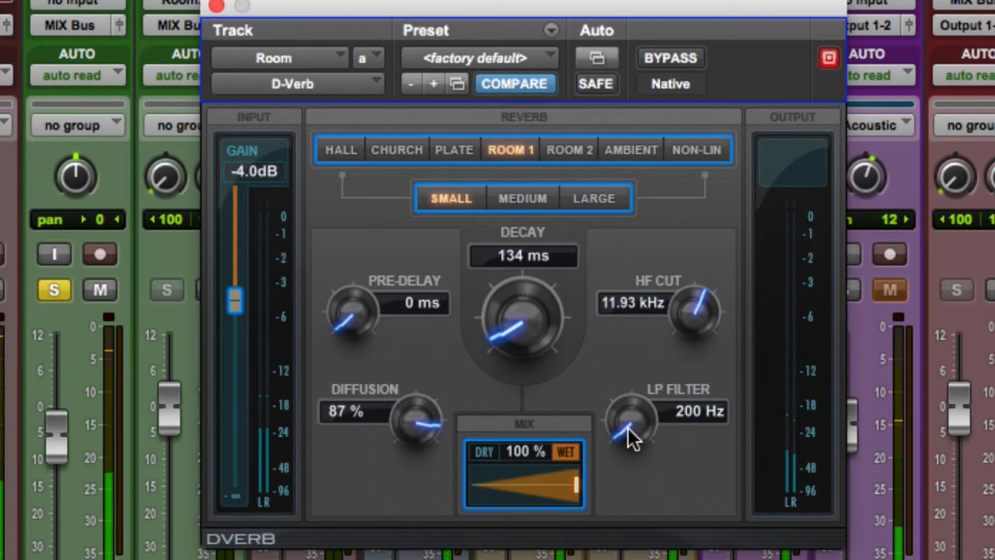
scroll(627, 427, "up", 5)
scroll(626, 427, "up", 8)
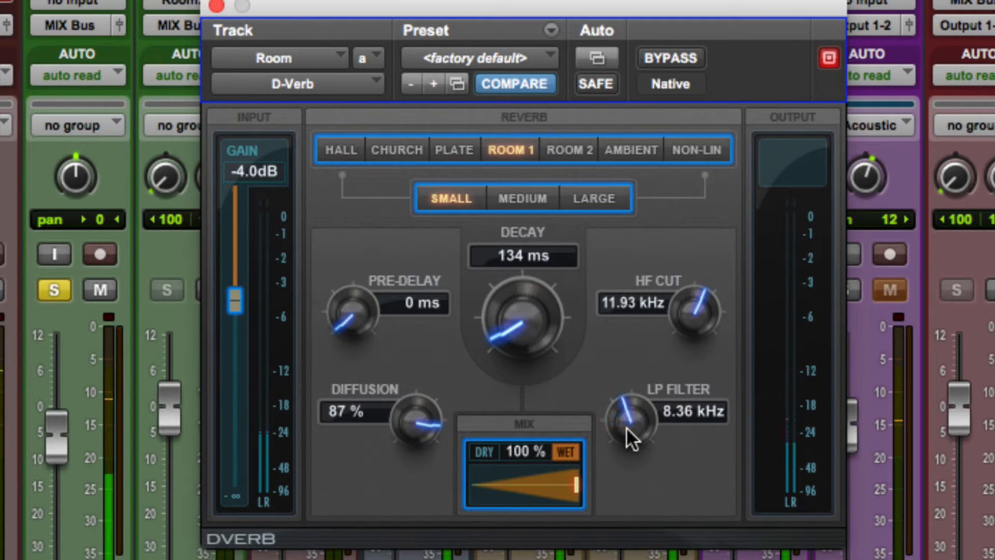
scroll(626, 427, "up", 3)
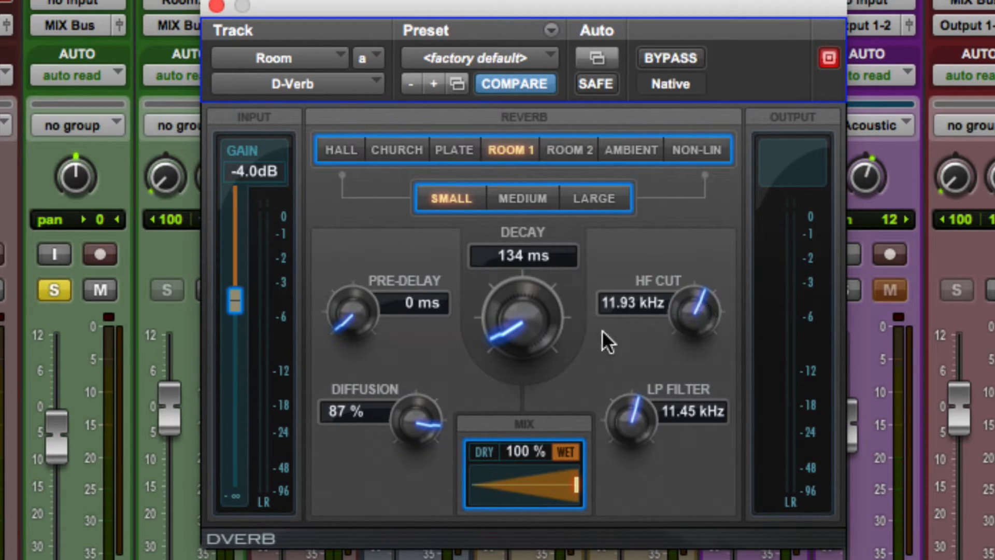
left_click_drag(693, 302, 680, 334)
left_click_drag(699, 302, 682, 341)
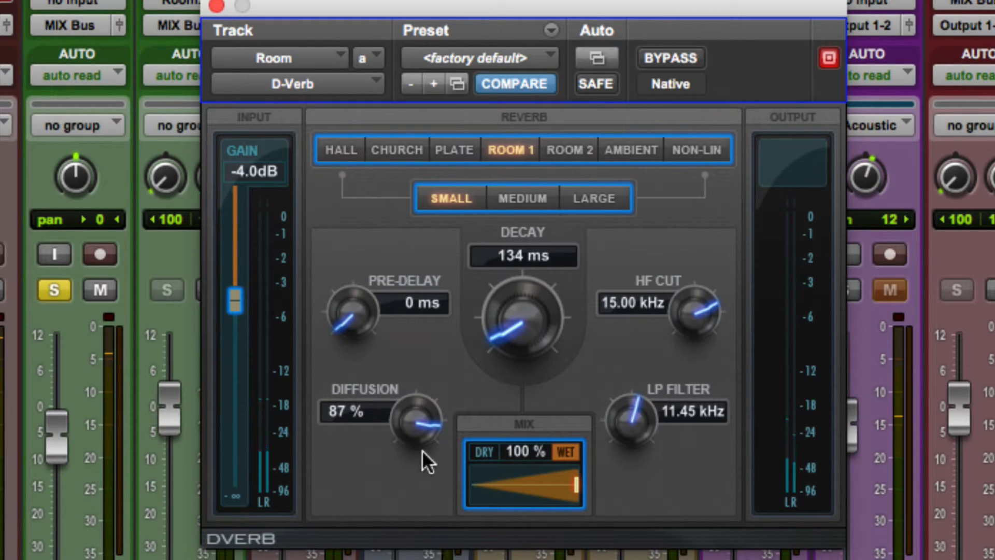
Audition D-Verb's Diffusion at 100 % and 63 %, and try out different Pre-Delay amounts.
mouse_move(417, 406)
left_mouse_down()
mouse_move(408, 489)
mouse_move(421, 414)
mouse_move(412, 418)
left_mouse_up()
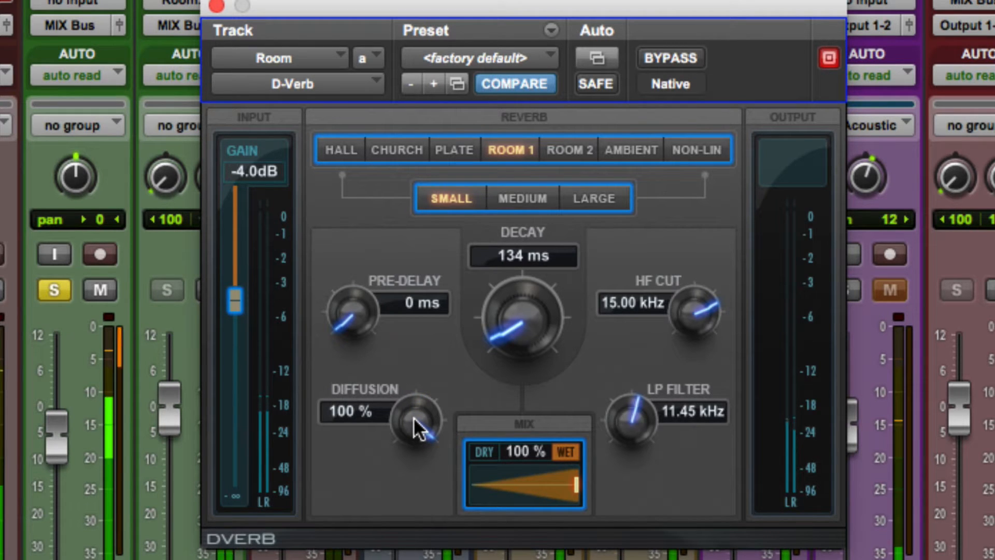
left_click_drag(413, 416, 414, 417)
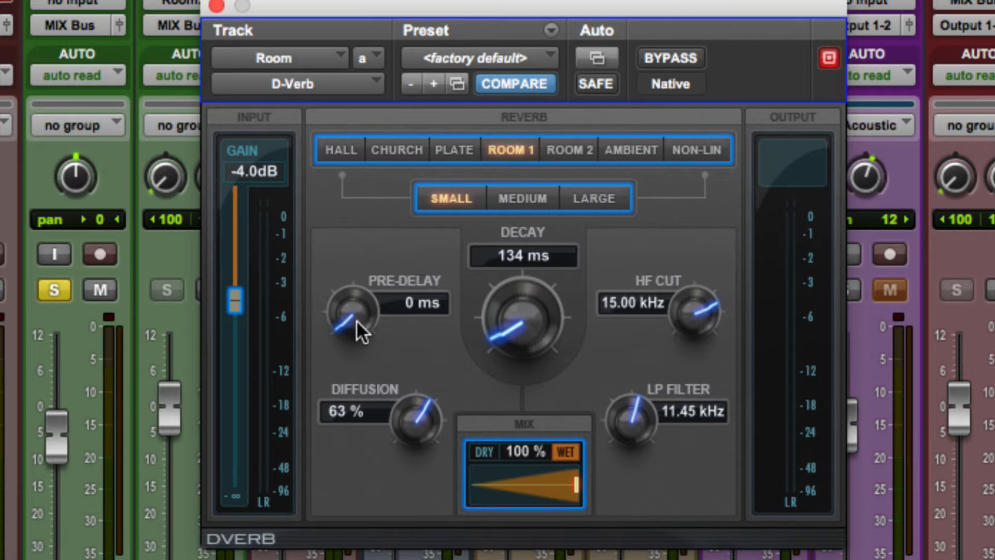
left_click_drag(352, 317, 352, 279)
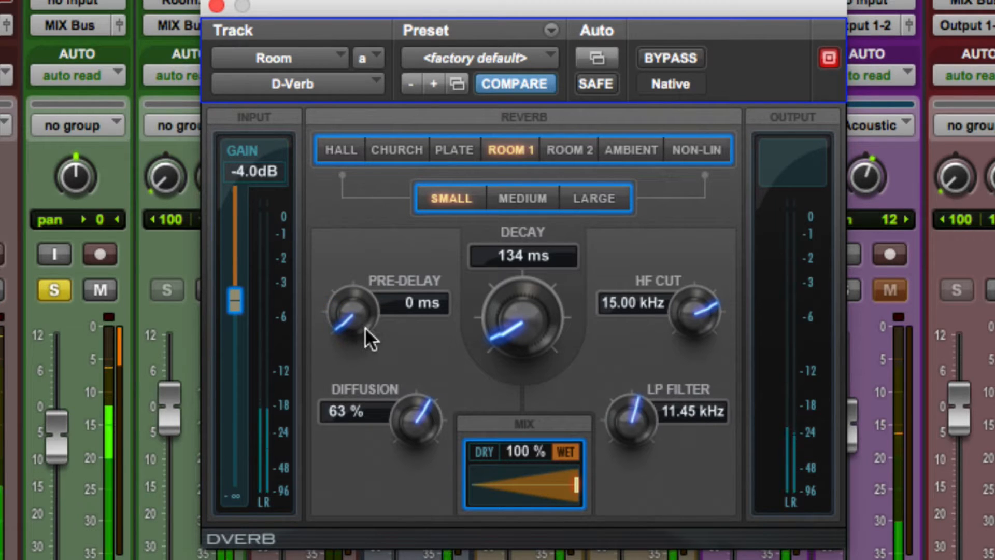
Compare the edited D-Verb sound with the factory default and try the Plate and Room 1 algorithms.
left_click(513, 84)
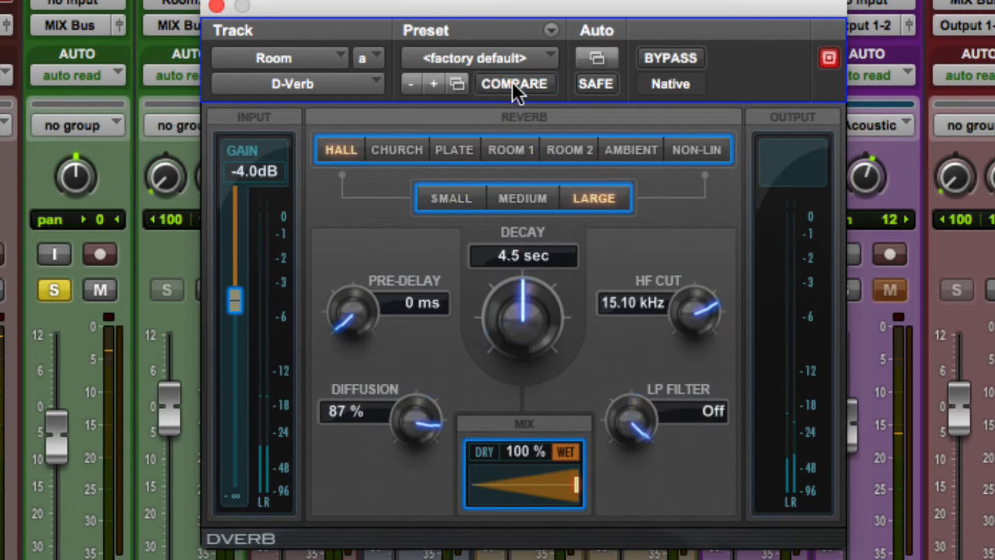
left_click(446, 155)
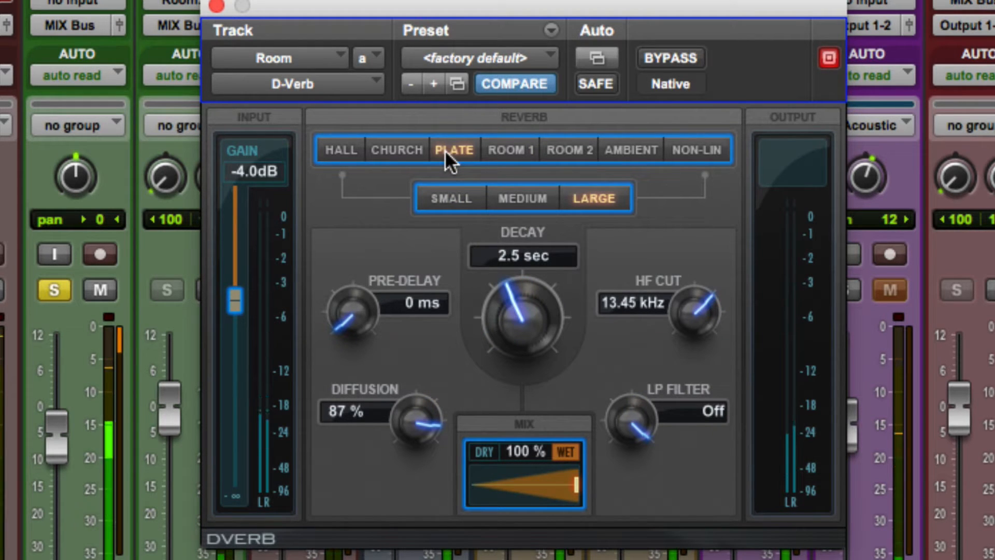
left_click(504, 149)
left_click(514, 83)
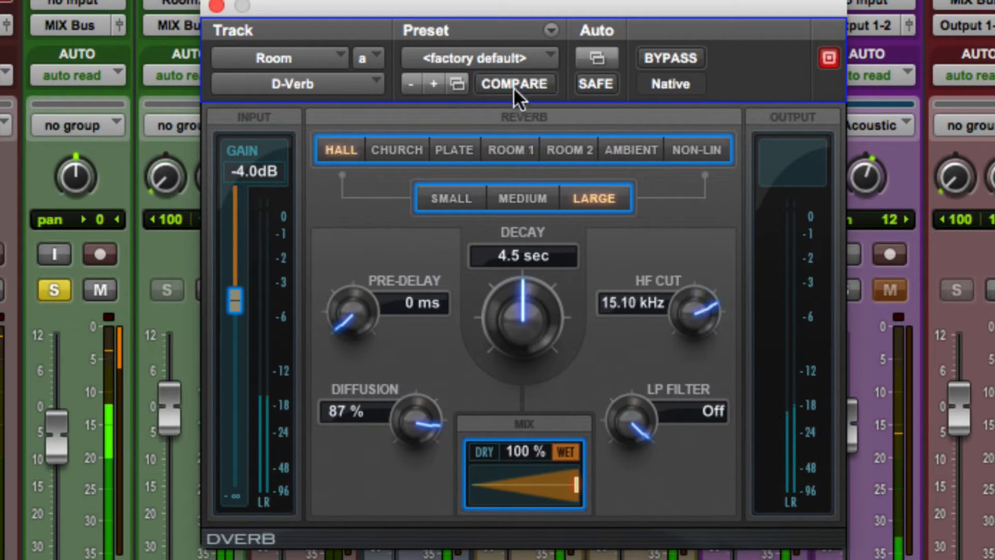
Set D-Verb to the Room 1 algorithm at Small size with a decay of 158 ms.
left_click(506, 144)
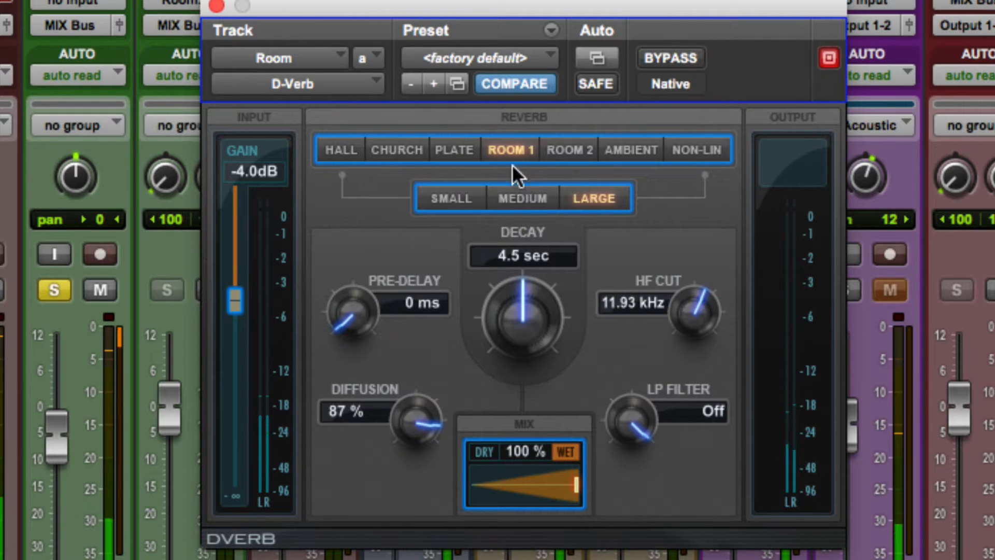
left_click_drag(514, 285, 491, 345)
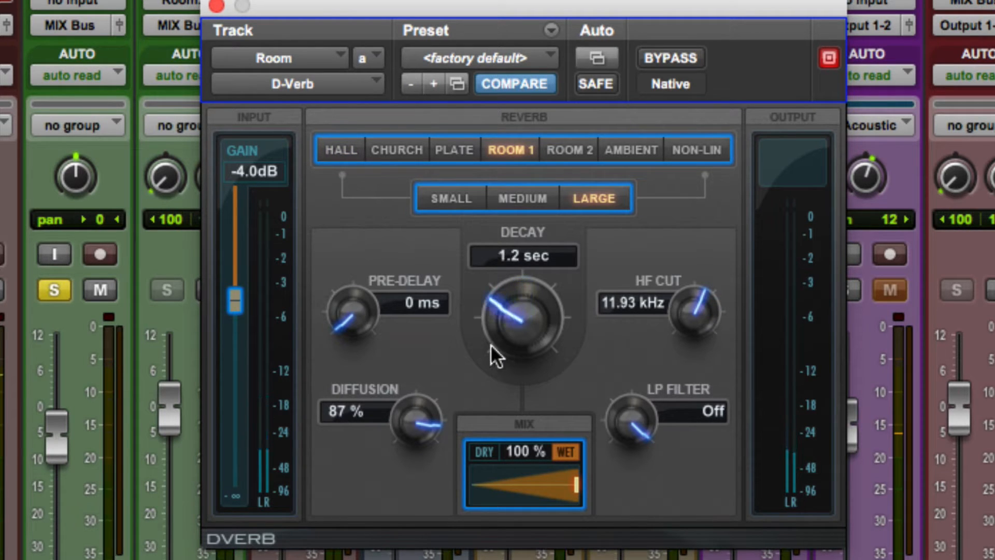
left_click(450, 199)
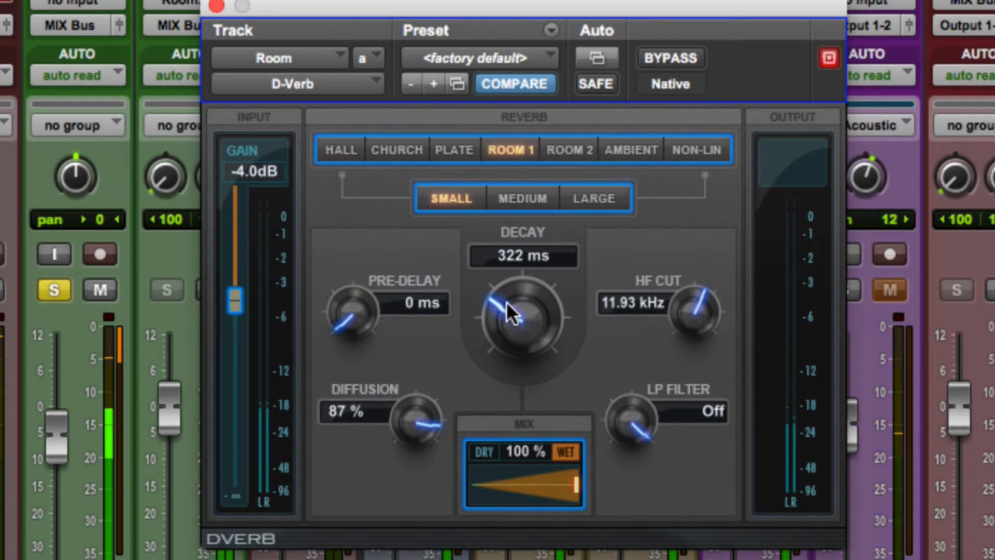
left_click_drag(506, 299, 474, 334)
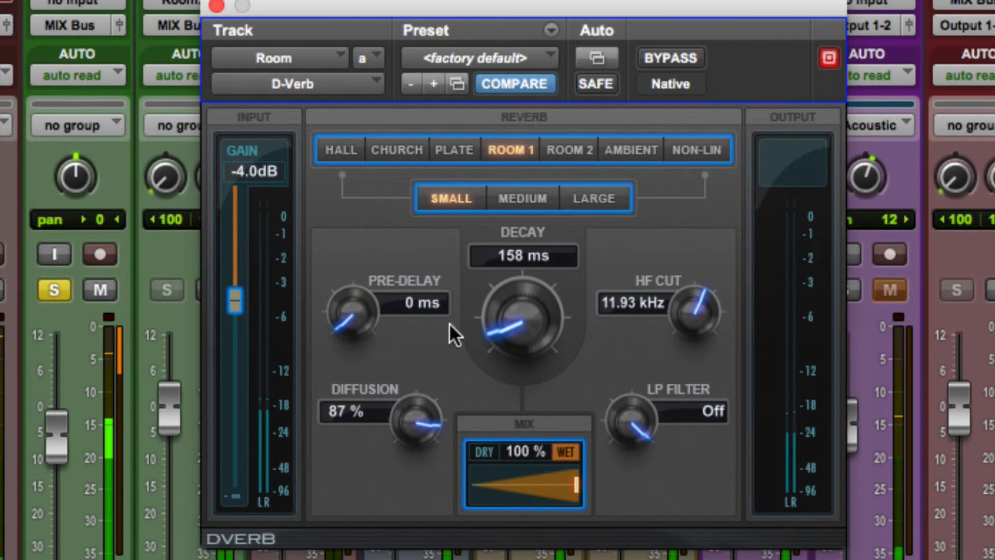
Set D-Verb's LP Filter to 11.00 kHz.
left_click_drag(643, 421, 638, 466)
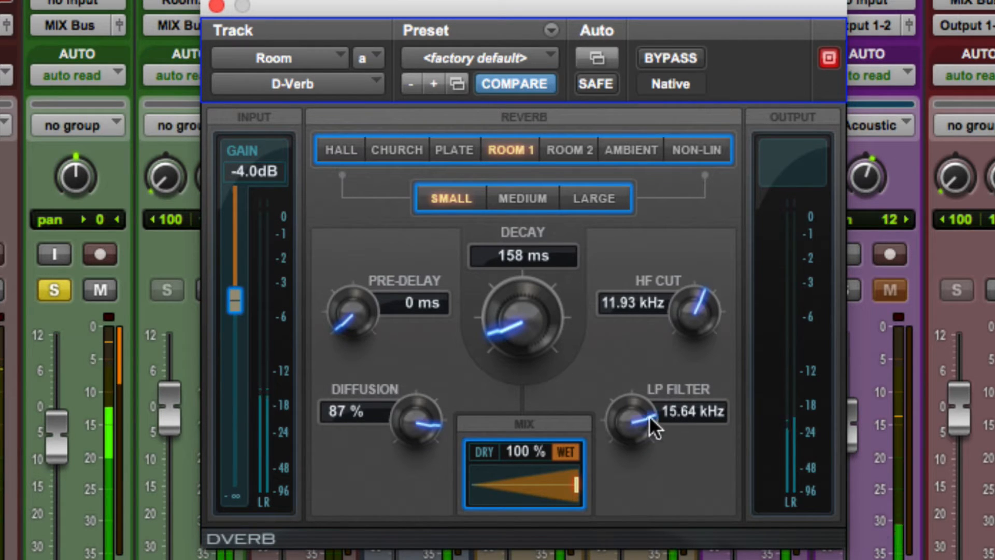
left_click_drag(649, 416, 648, 464)
double_click(683, 413)
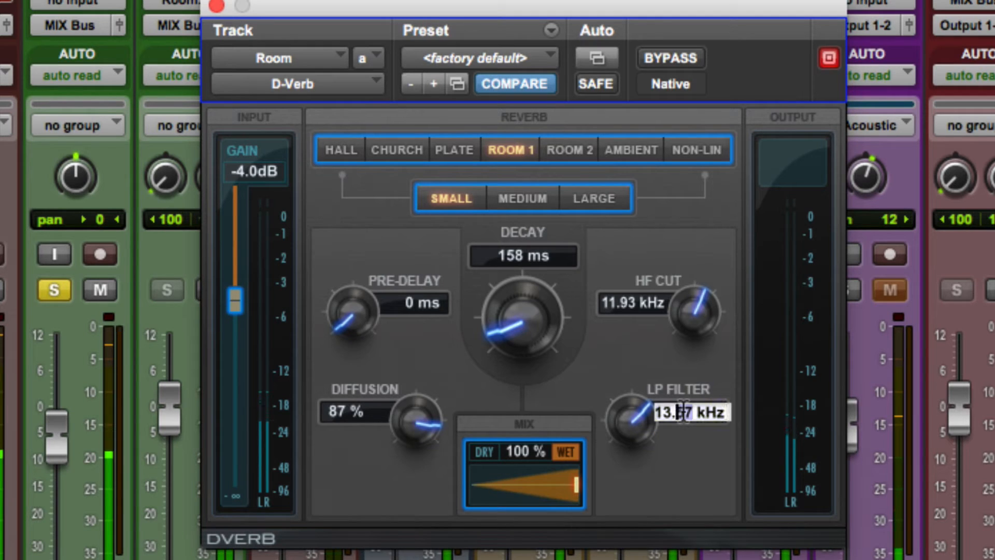
key("Left")
key("BackSpace")
key("BackSpace")
key("BackSpace")
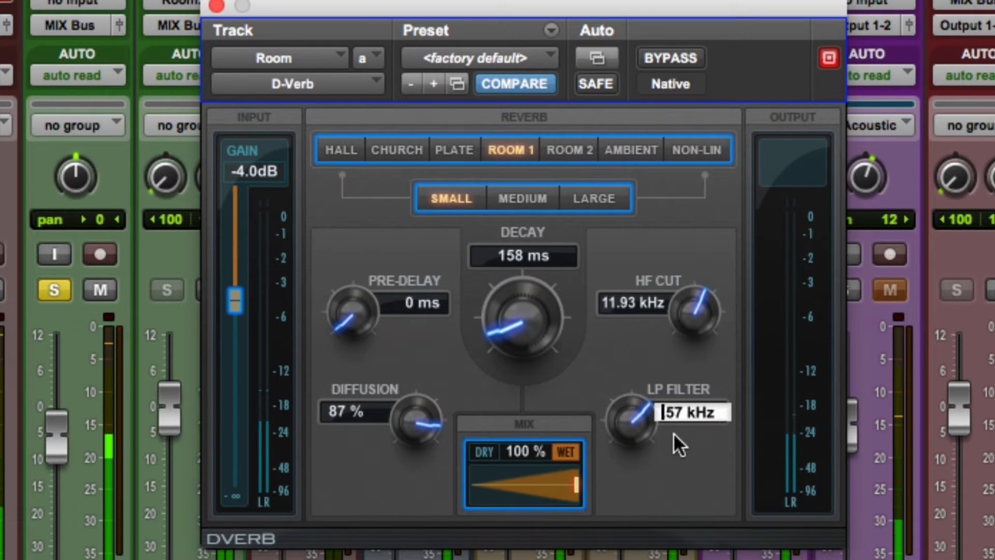
type("11.")
key("Return")
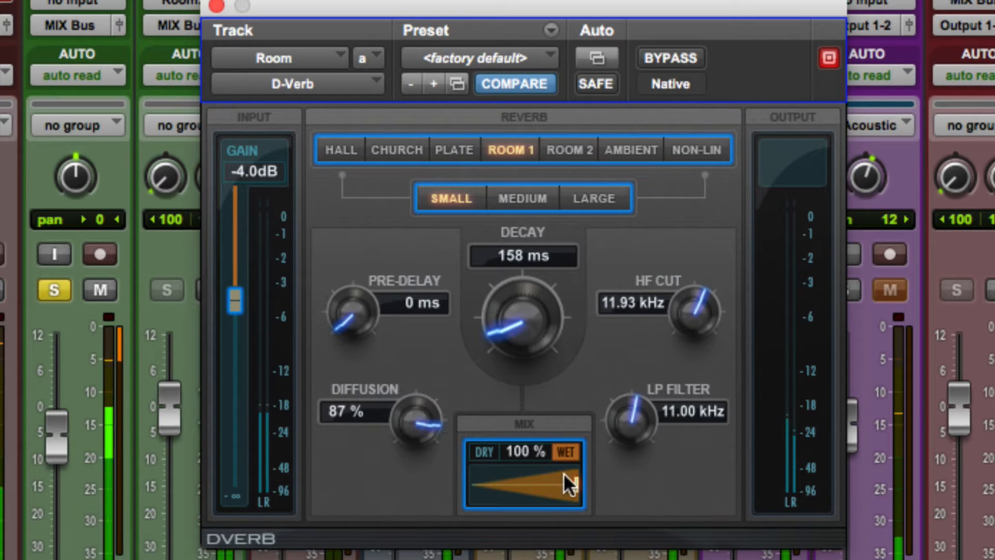
Compare D-Verb's mix fully dry and fully wet, keep it at 100 % wet, and shorten the decay to 101 ms.
left_click(484, 450)
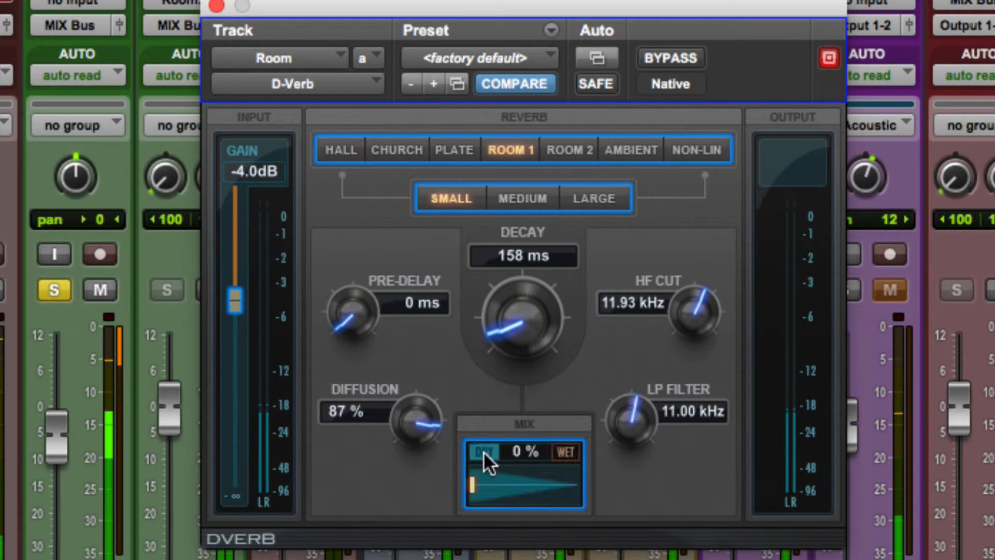
left_click(568, 449)
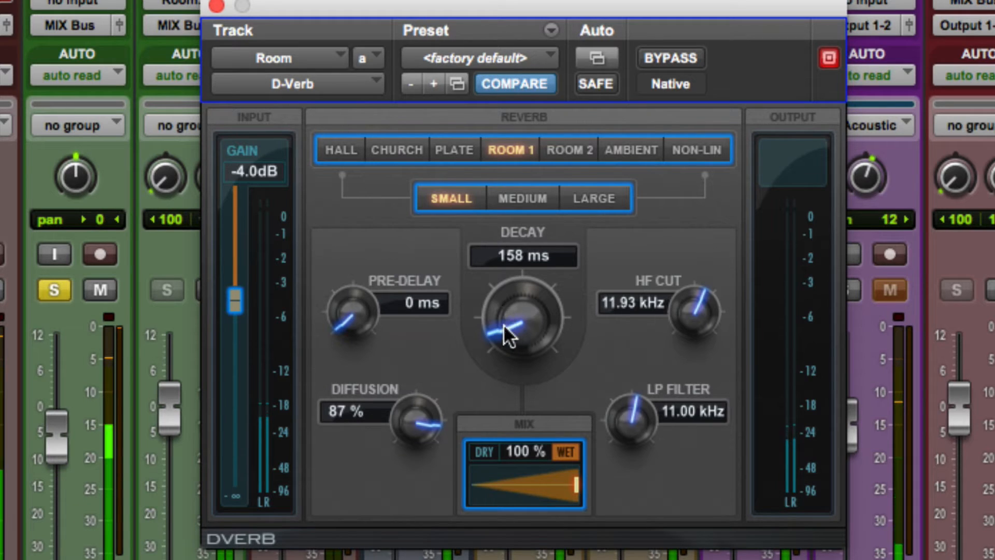
left_click_drag(508, 253, 516, 263)
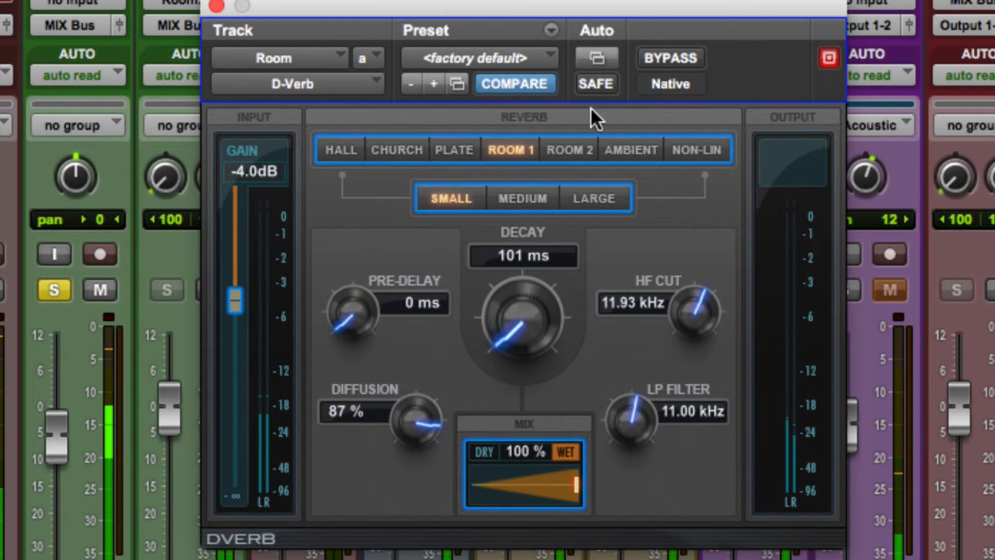
Compare the lead vocal with and without the room reverb, bypassing D-Verb and muting LV's Room.1 send.
left_click(655, 57)
left_click(654, 57)
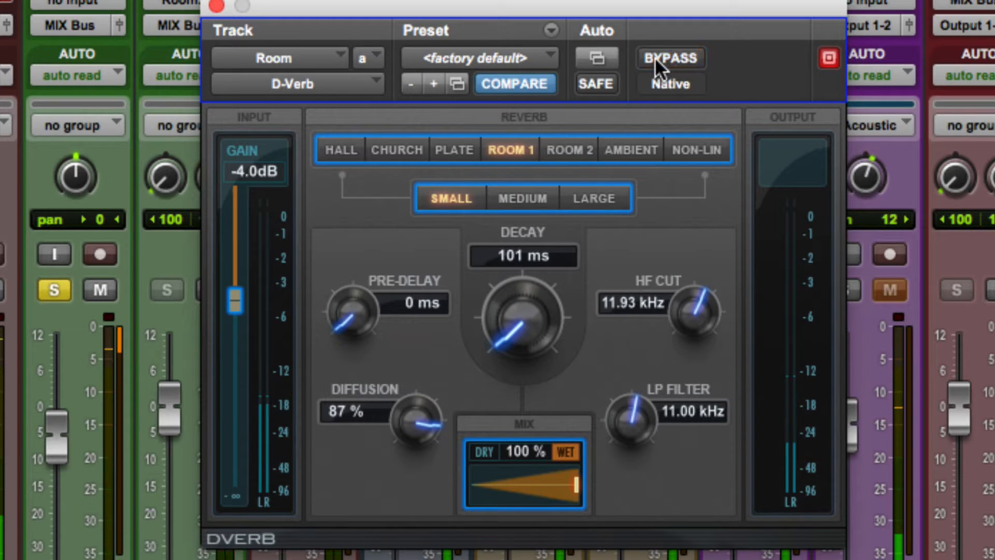
left_click(655, 57)
left_click(655, 57)
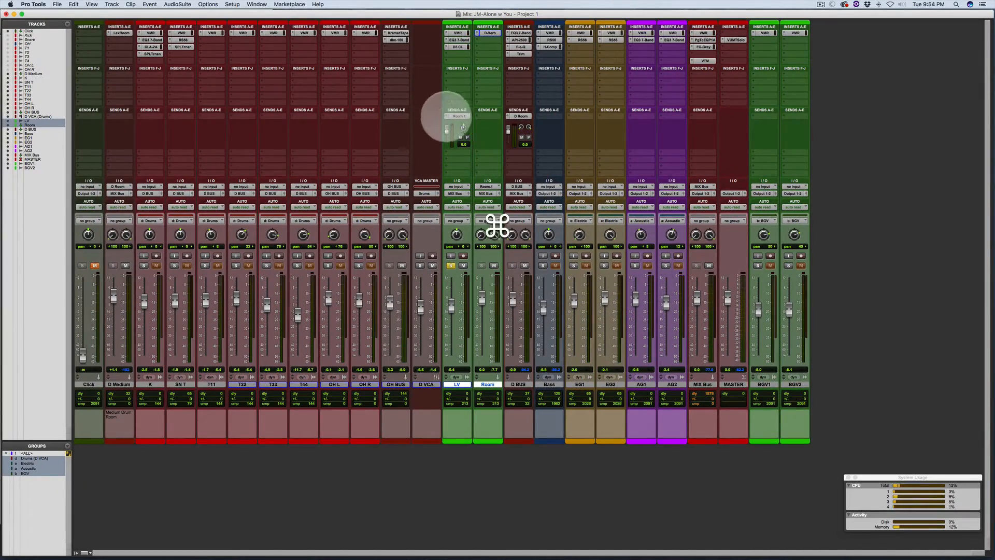
left_click(447, 115, "super")
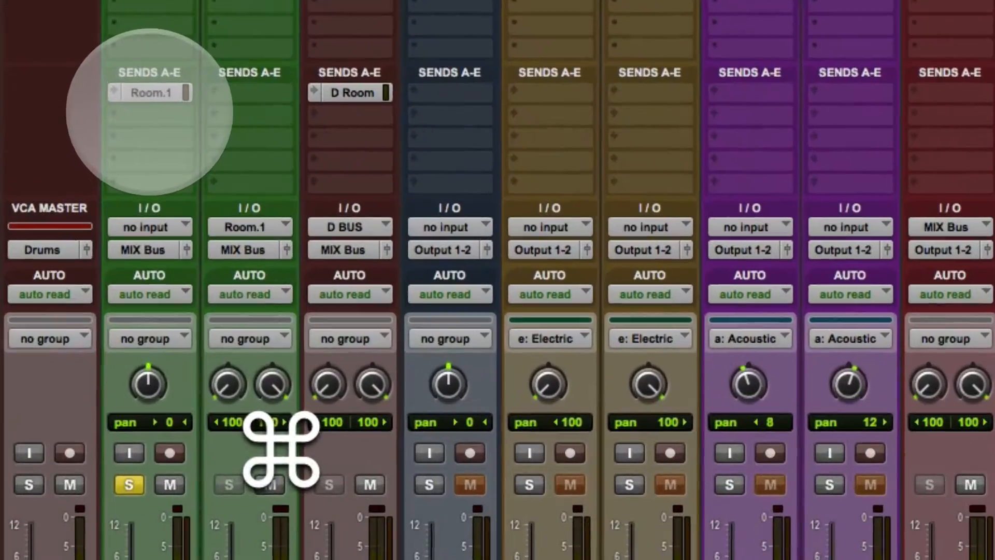
left_click(452, 117)
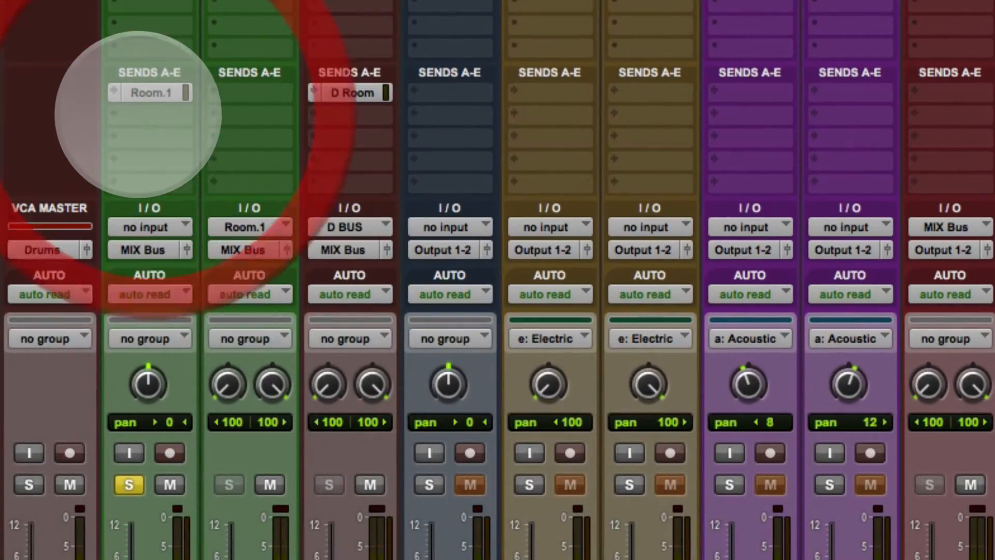
Create a stereo Aux Input track named Plate from a new send on LV and move it directly after Room.
left_click(171, 253)
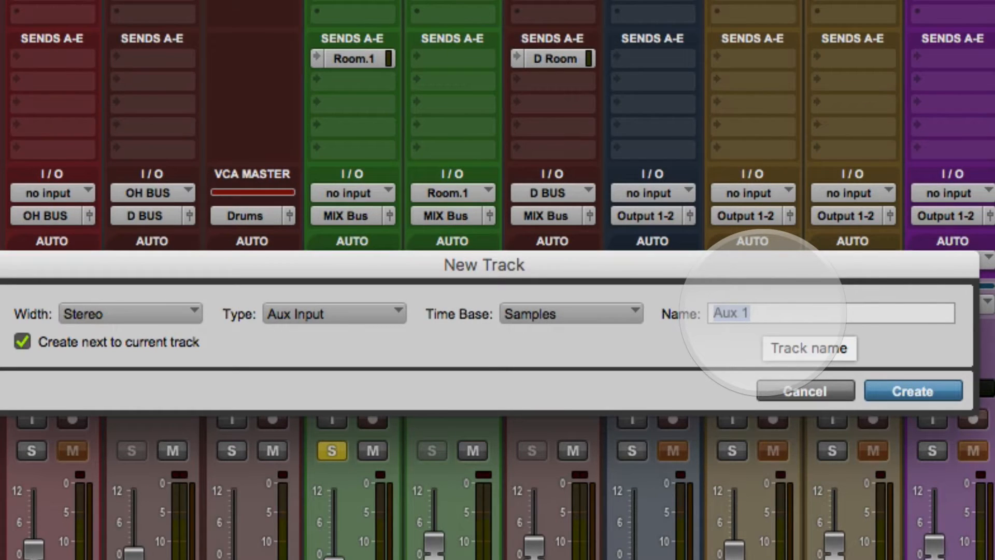
type("Plate")
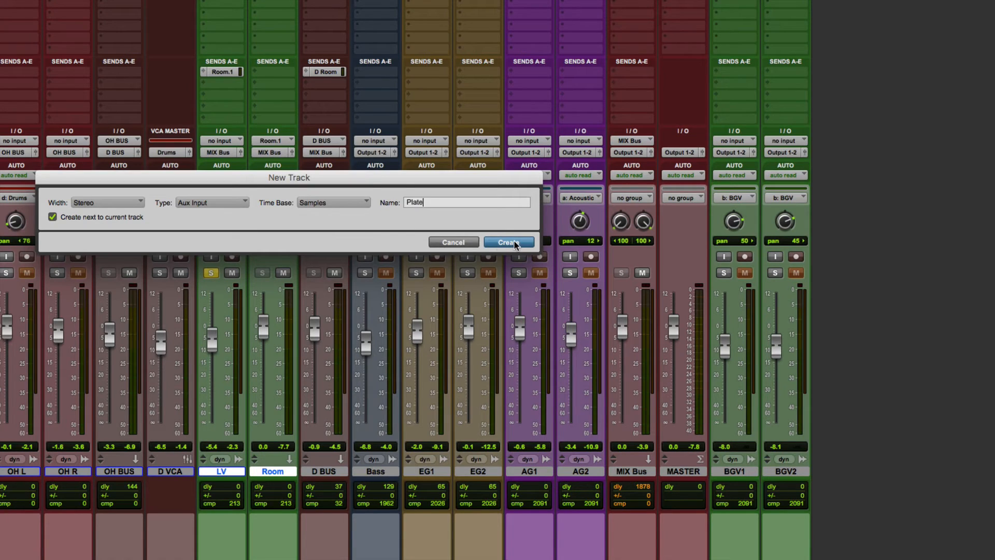
left_click(508, 242)
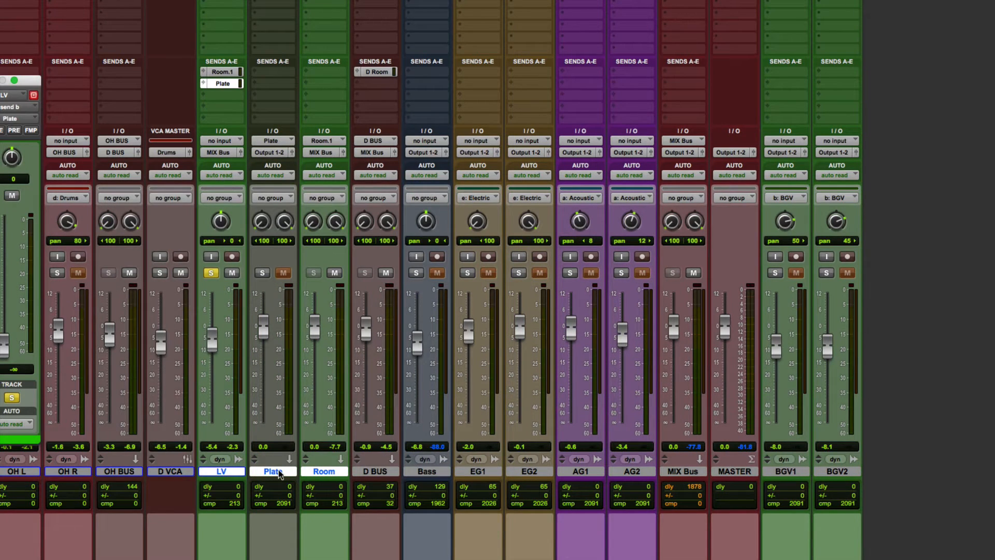
double_click(278, 474)
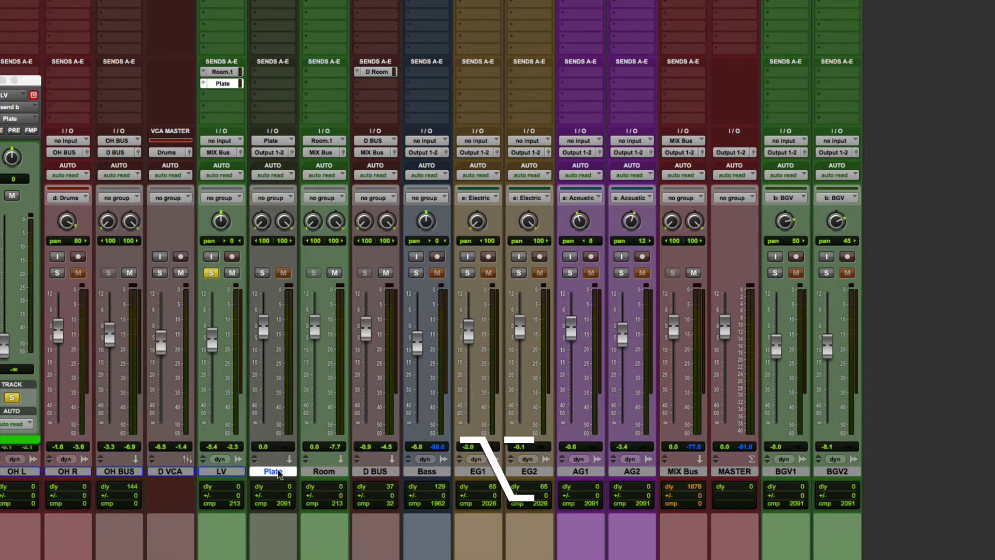
left_click_drag(278, 473, 339, 477)
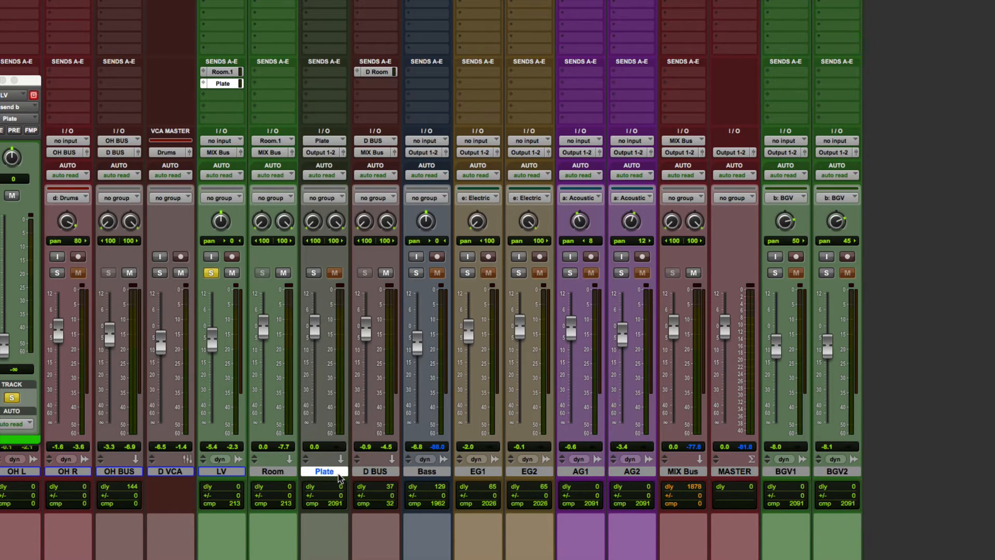
Select the Room and Plate tracks and color them both green like the LV track.
left_click(273, 472)
left_click(315, 471)
left_click(273, 471)
left_click(314, 473, "shift")
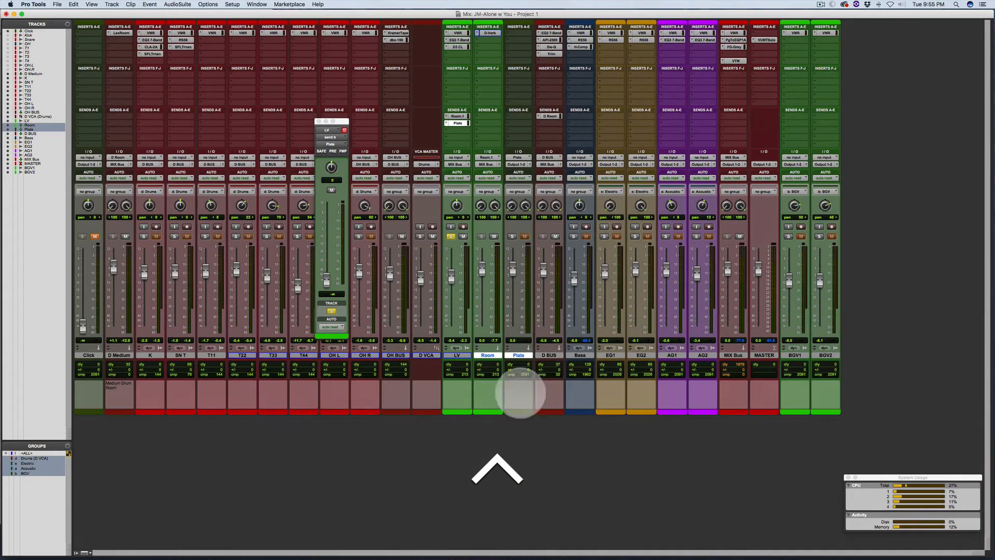
double_click(492, 407)
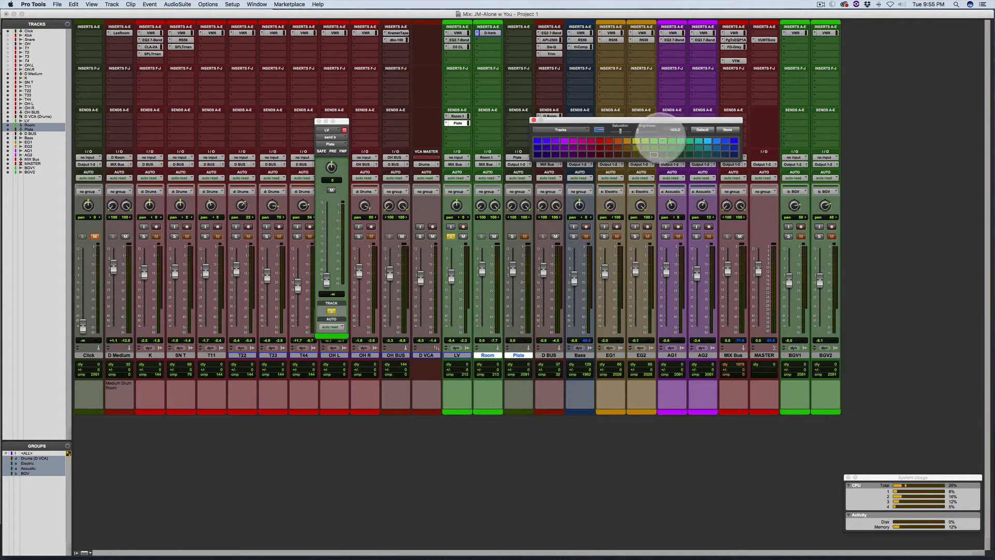
left_click(662, 140)
left_click(533, 120)
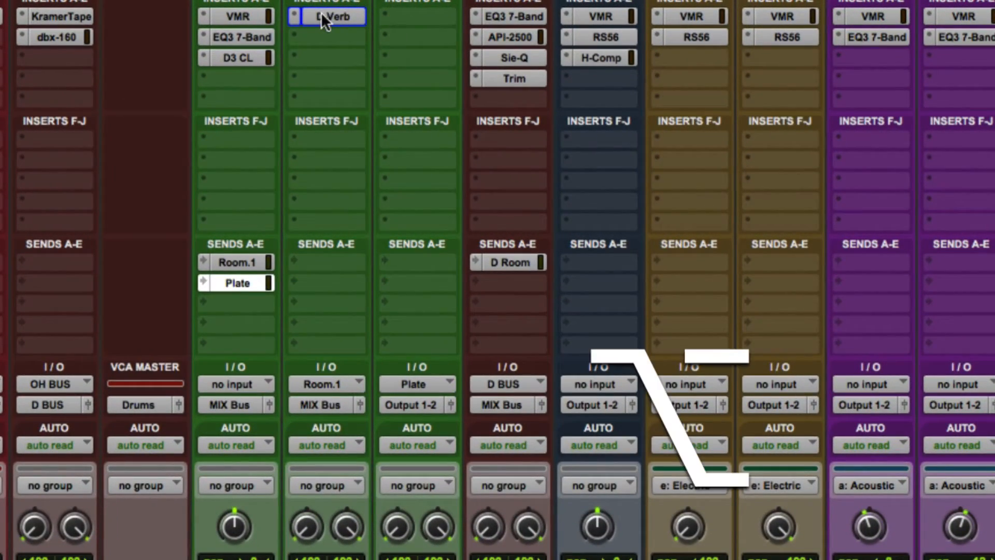
Copy the D-Verb insert from the Room track to the Plate track and open the copy.
left_click_drag(324, 11, 394, 16)
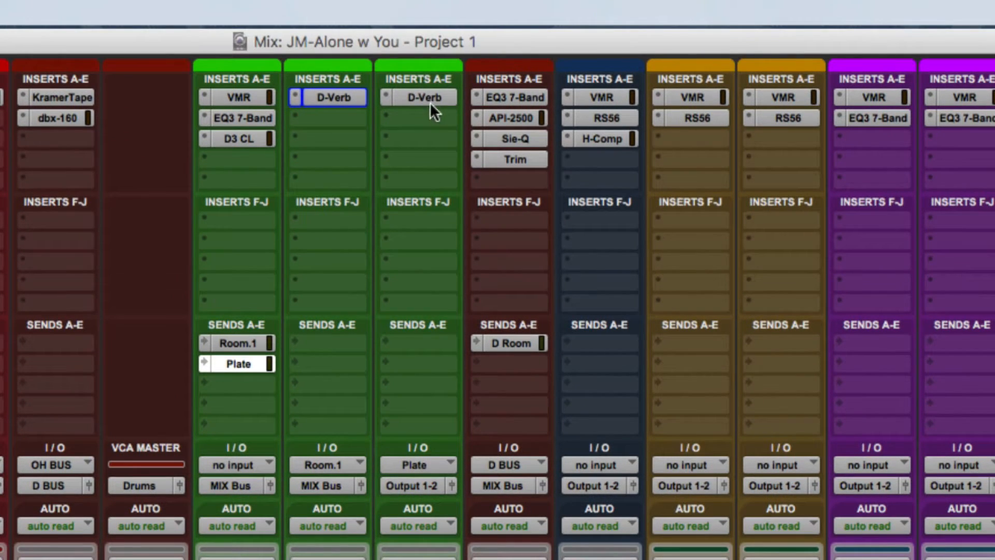
left_click(430, 99)
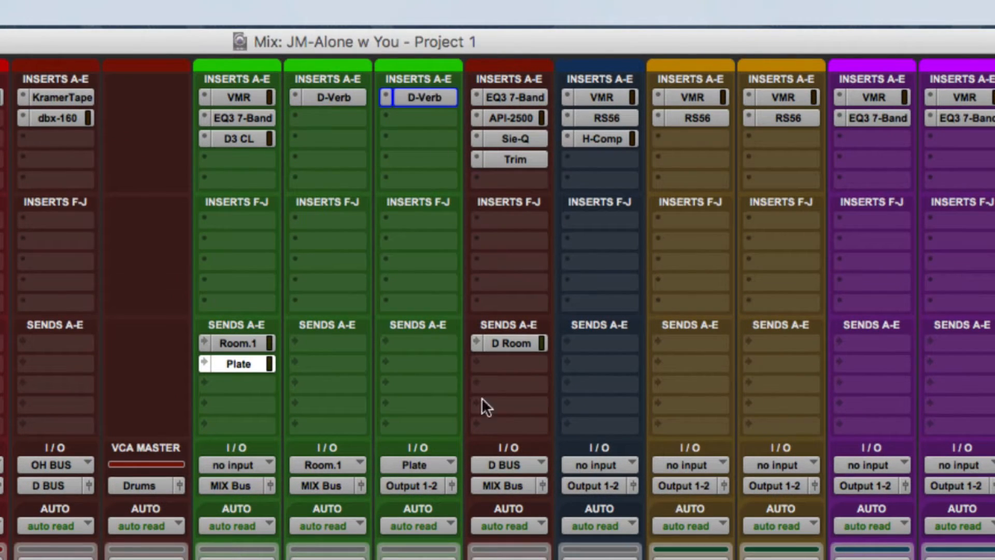
left_click(421, 95)
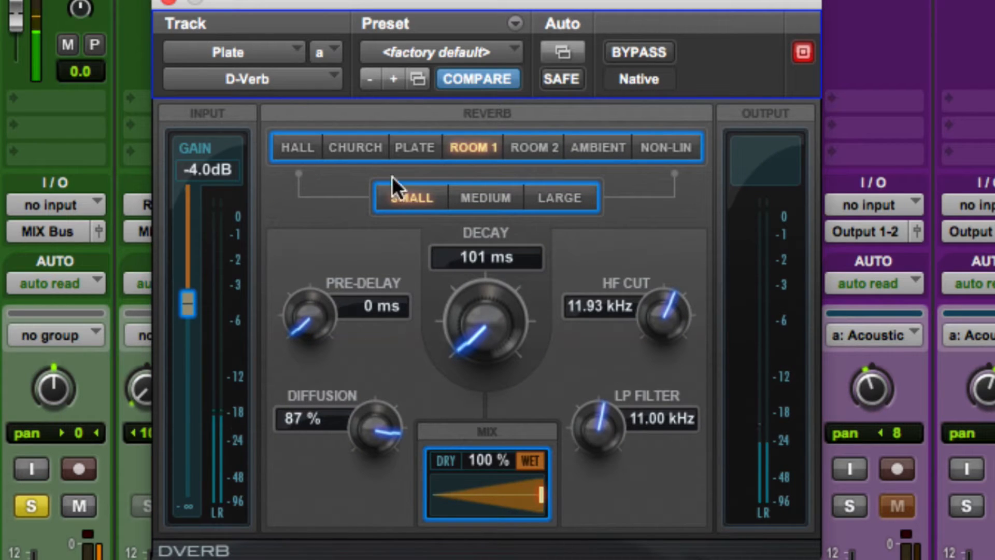
Switch the Plate track's D-Verb to the Plate algorithm and load the Vocal Plate preset.
left_click(413, 147)
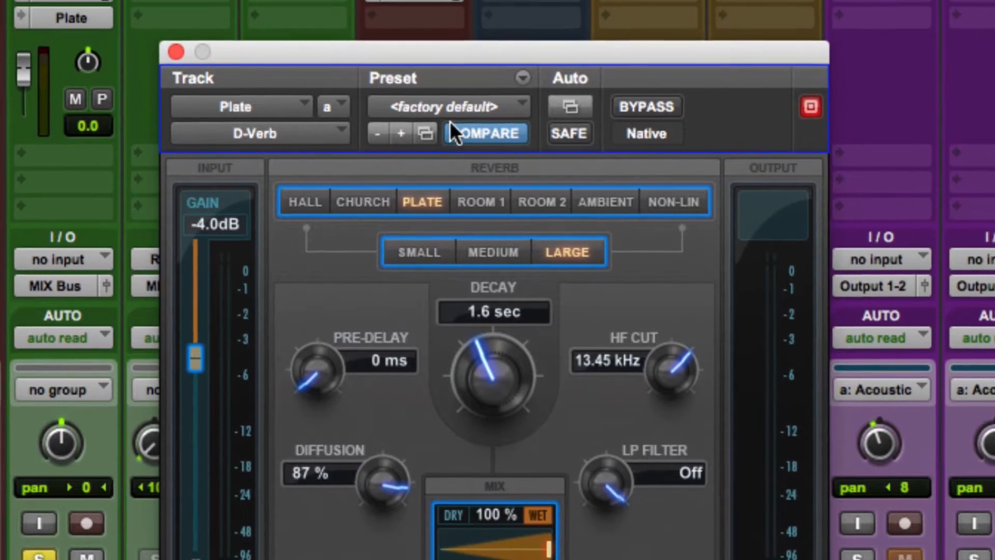
left_click(443, 52)
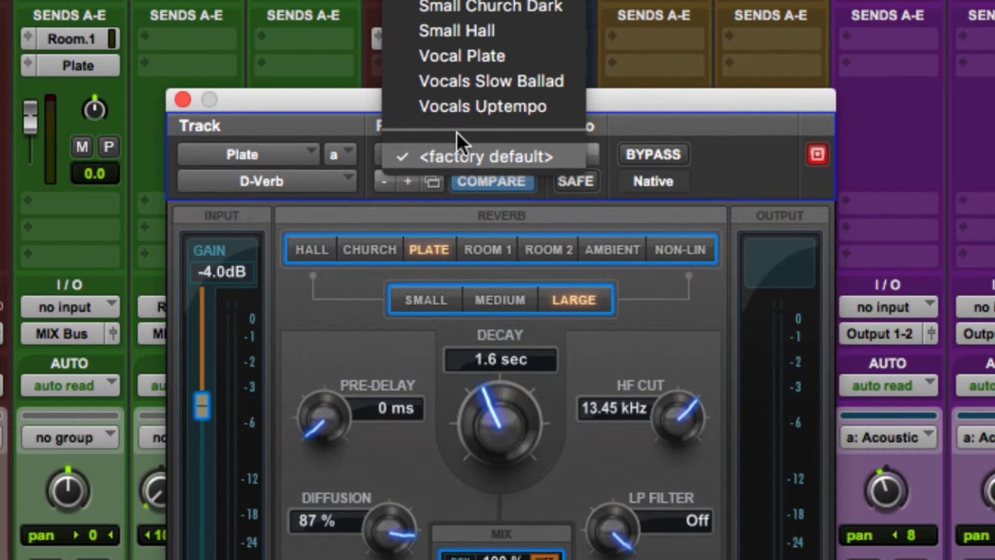
left_click(469, 55)
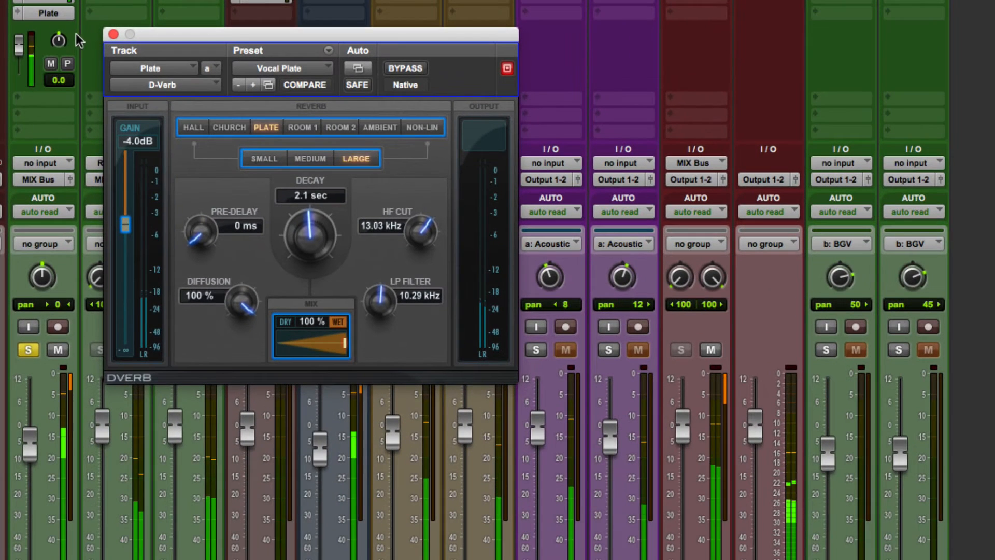
Mute the Room.1 send on the LV track and reposition the D-Verb window over the mixer.
left_click(47, 1, "super")
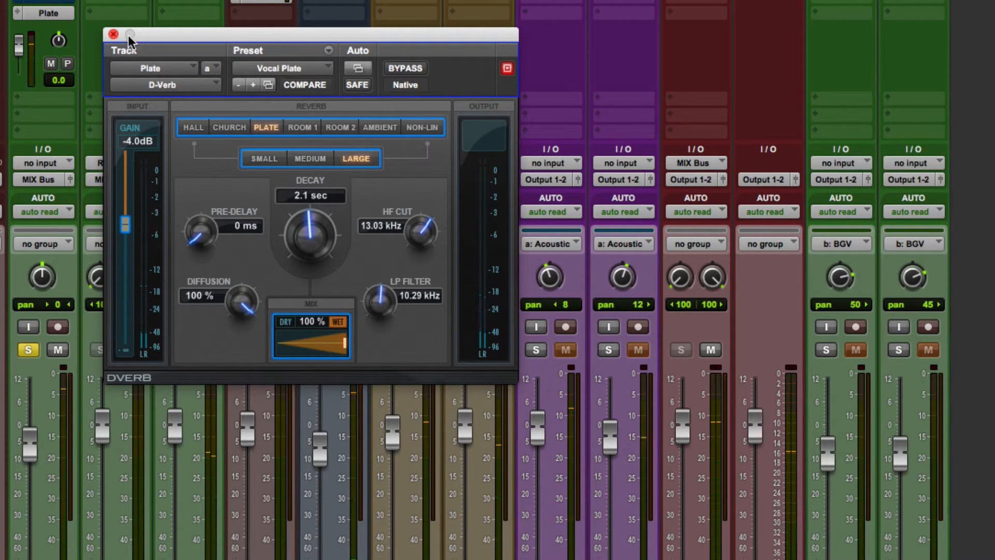
left_click_drag(155, 35, 426, 61)
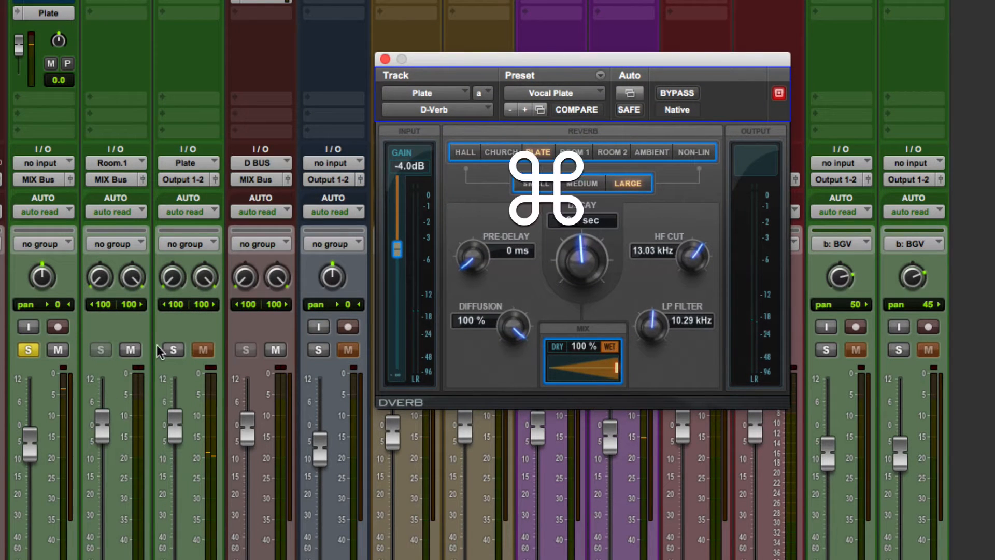
left_click_drag(542, 56, 273, 69)
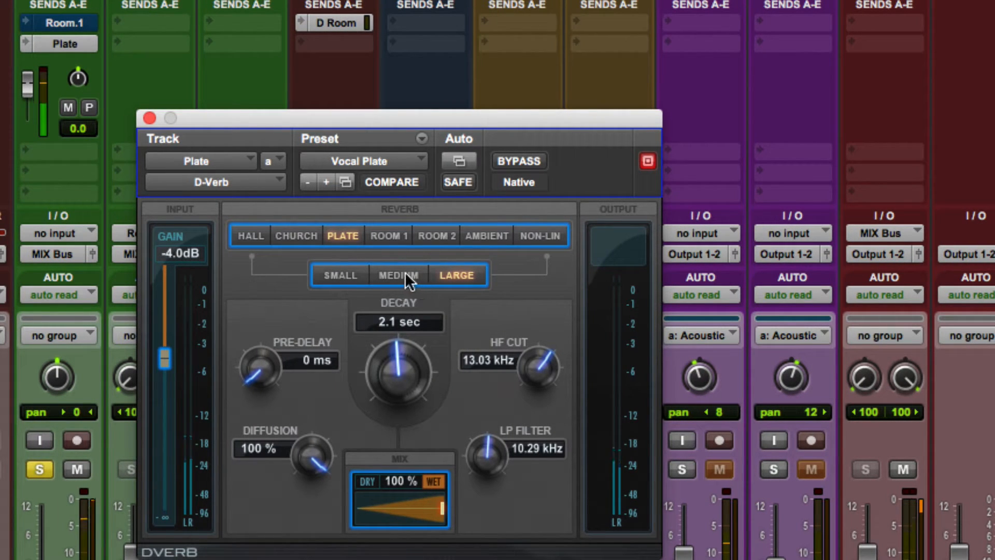
Compare the small, medium and large plate sizes in D-Verb, settling on Small.
left_click(358, 274)
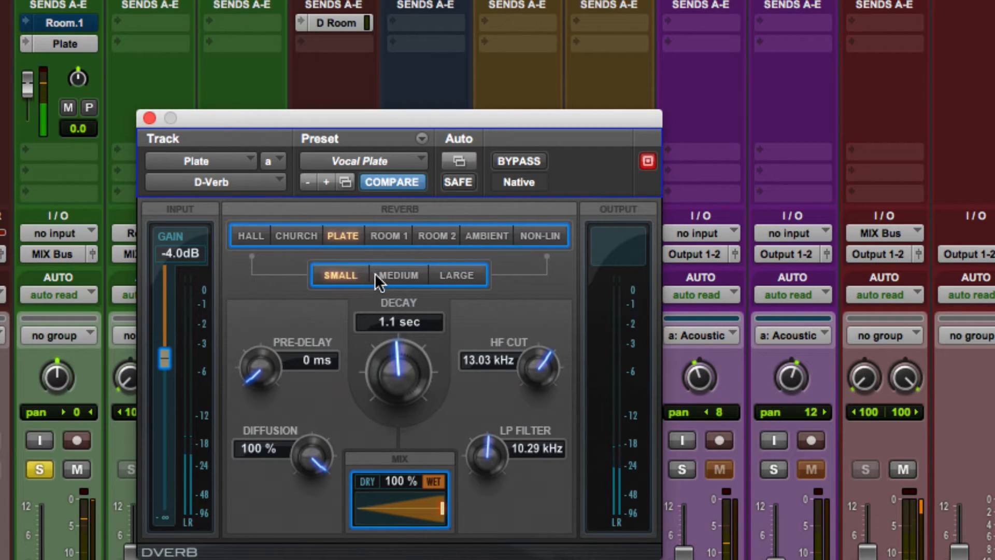
left_click(396, 272)
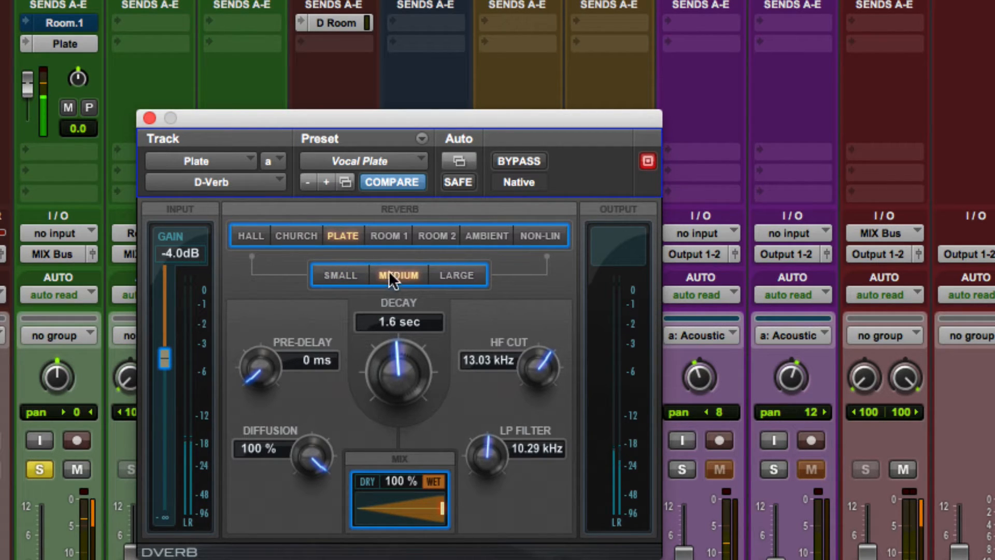
left_click(346, 276)
left_click(453, 272)
left_click(347, 272)
left_click(433, 274)
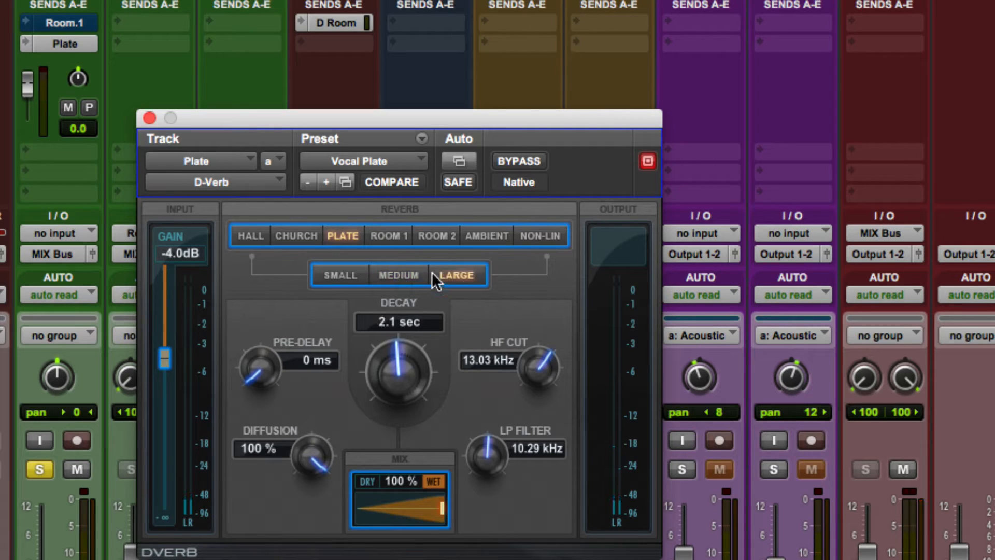
left_click(412, 278)
left_click(353, 275)
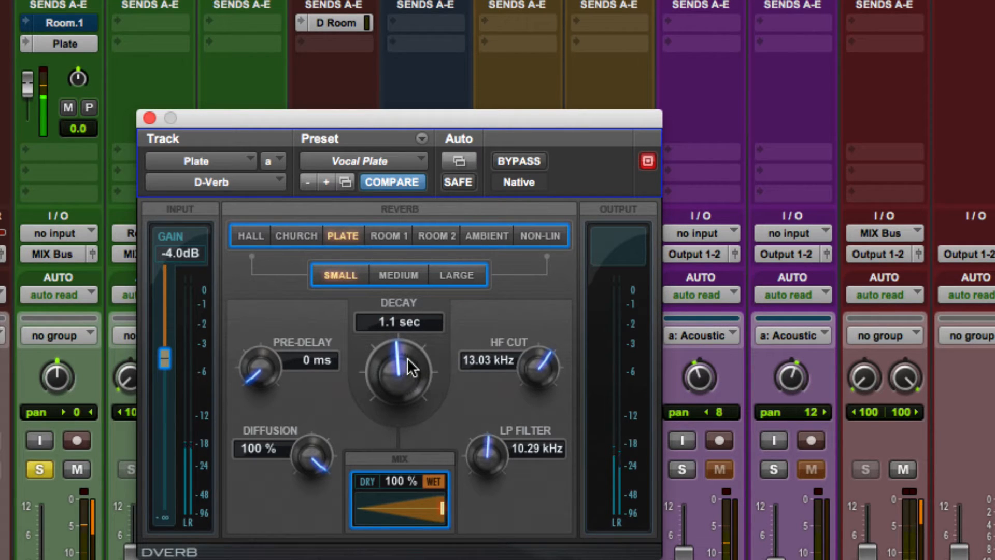
Lengthen the Plate reverb's decay to 2.4 sec.
left_click_drag(409, 366, 433, 322)
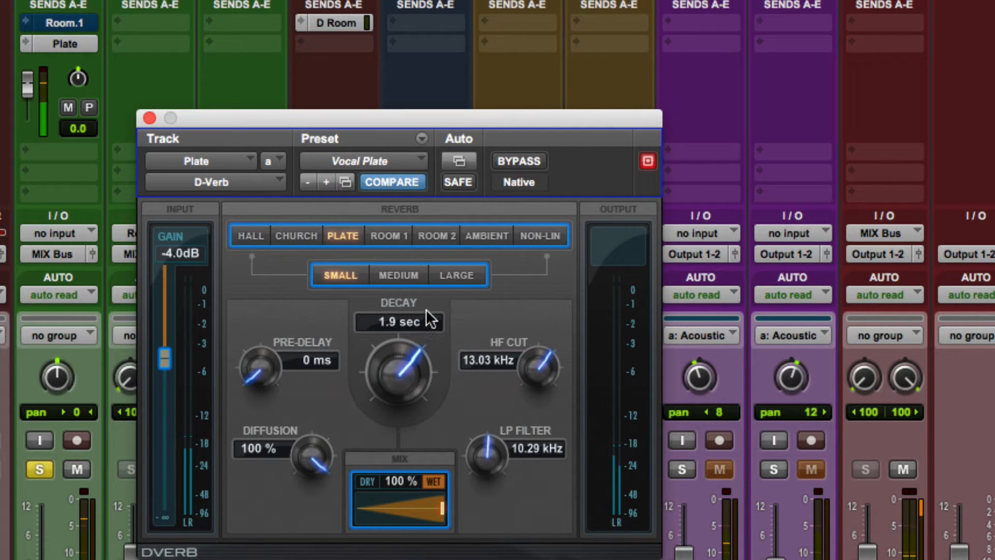
left_click_drag(413, 373, 431, 334)
left_click_drag(415, 368, 421, 393)
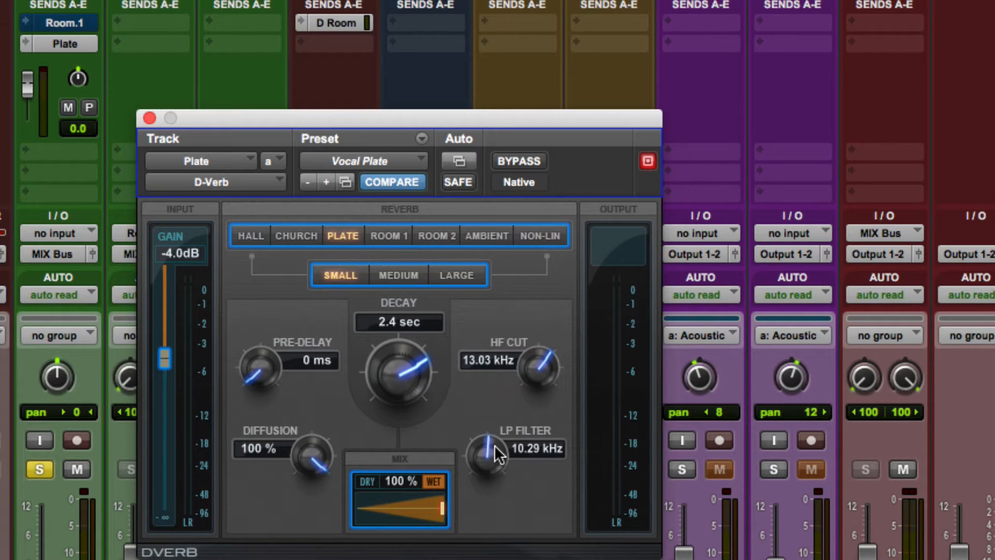
Brighten the plate by setting the LP filter to 15.89 kHz and the HF cut to 14.61 kHz.
left_click_drag(495, 453, 499, 382)
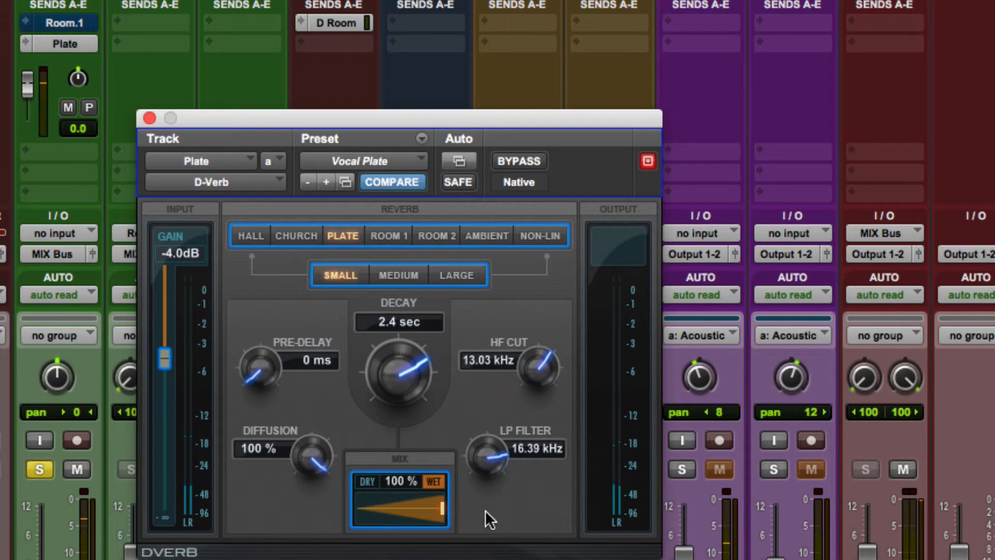
left_click_drag(485, 510, 487, 512)
mouse_move(537, 366)
left_mouse_down()
mouse_move(518, 486)
mouse_move(542, 327)
mouse_move(539, 381)
left_mouse_up()
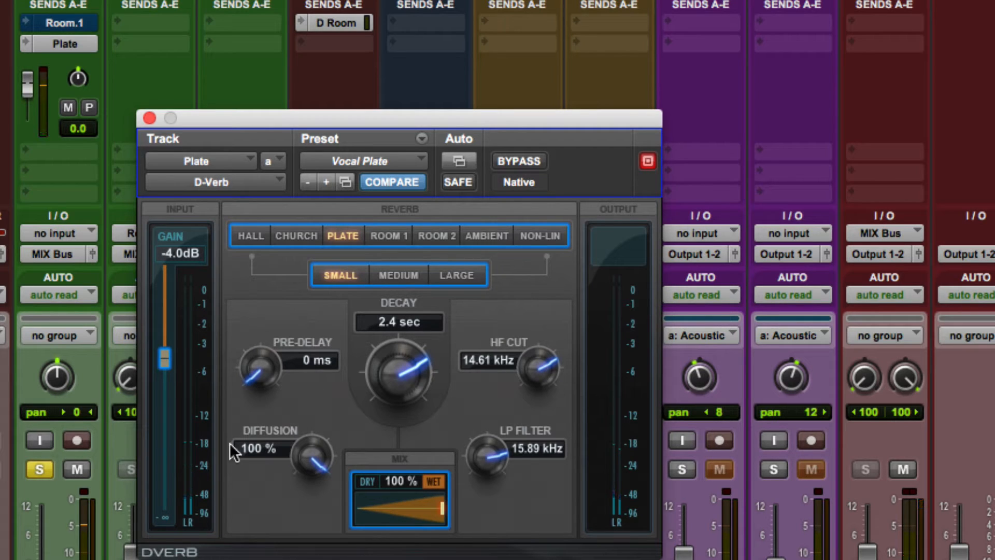
Try the plate's diffusion at 0 % and set it to 79 %.
scroll(254, 449, "down", 20)
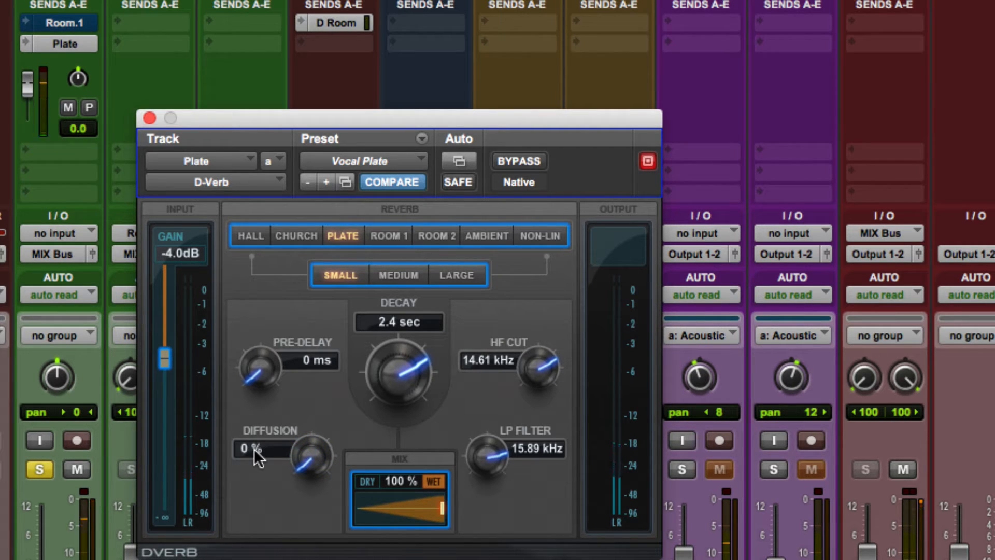
scroll(254, 449, "up", 13)
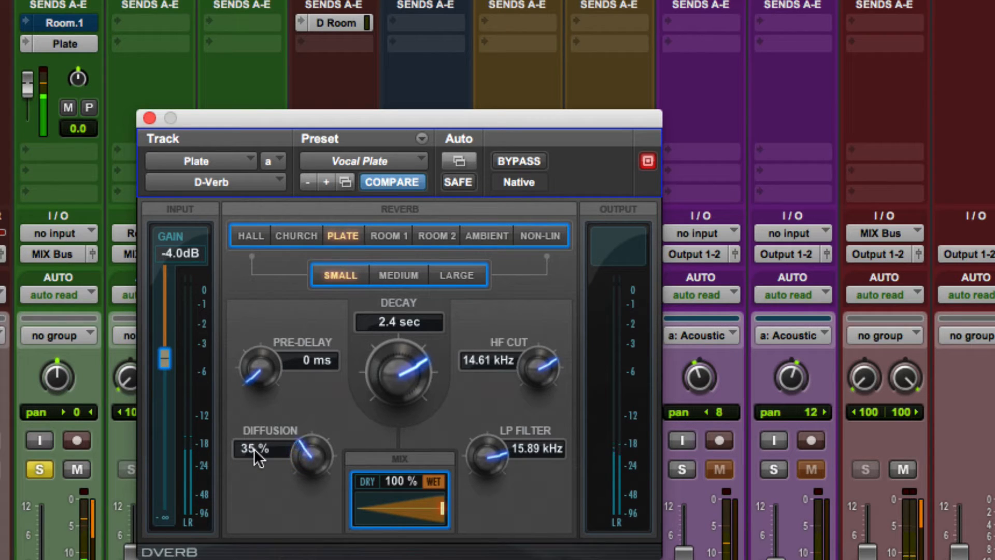
scroll(254, 449, "up", 3)
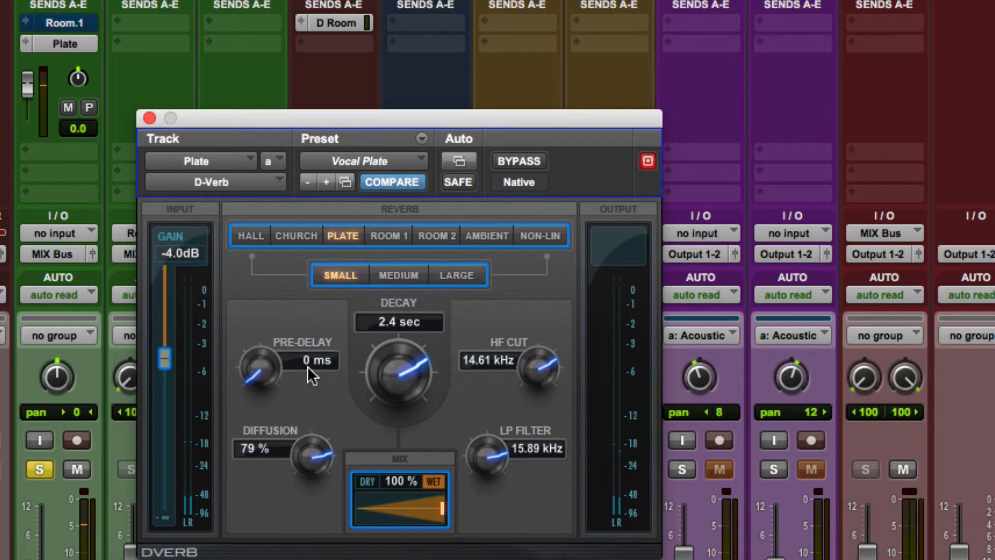
Audition different pre-delay times on the plate and set the pre-delay to 128 ms.
scroll(311, 362, "up", 9)
scroll(311, 362, "up", 12)
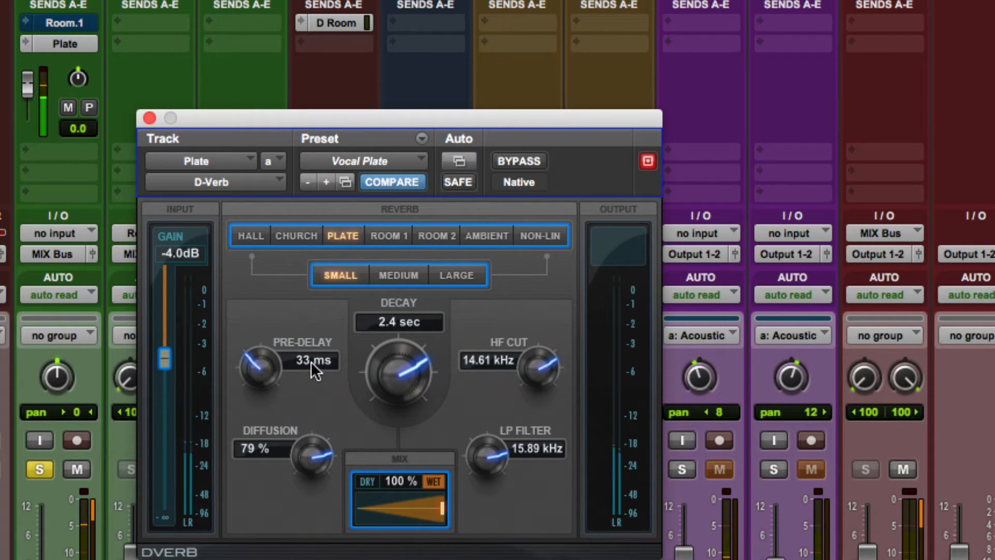
scroll(311, 362, "down", 5)
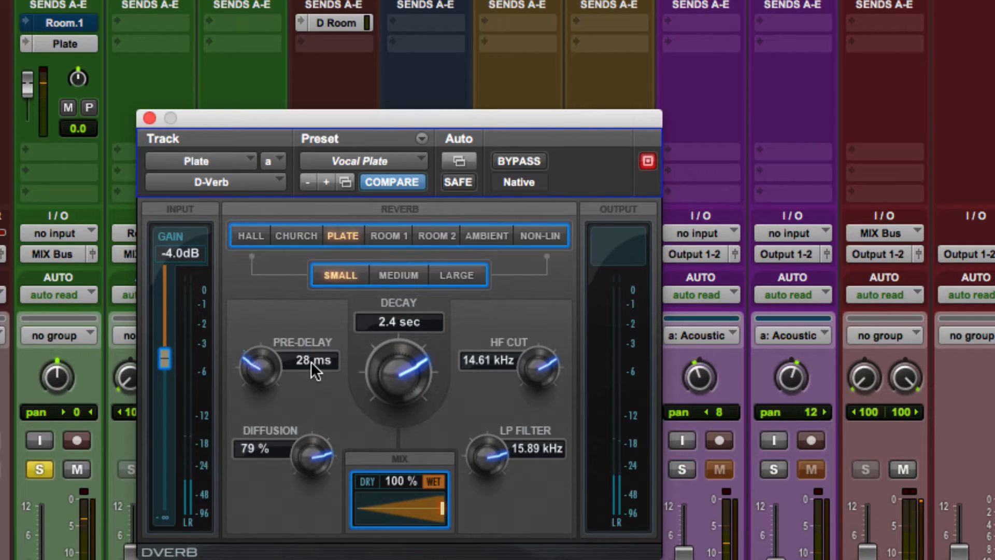
scroll(311, 361, "up", 3)
scroll(311, 361, "up", 15)
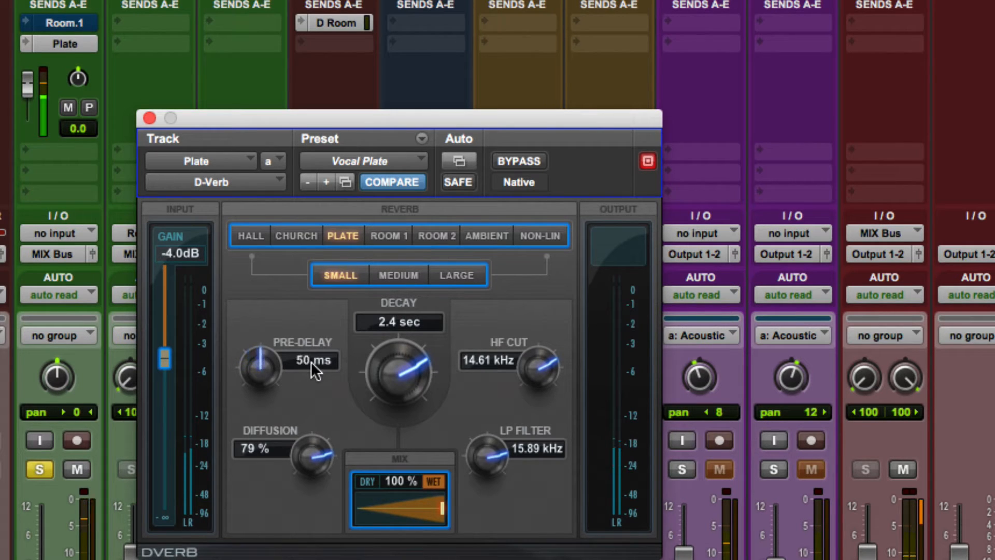
scroll(311, 362, "up", 12)
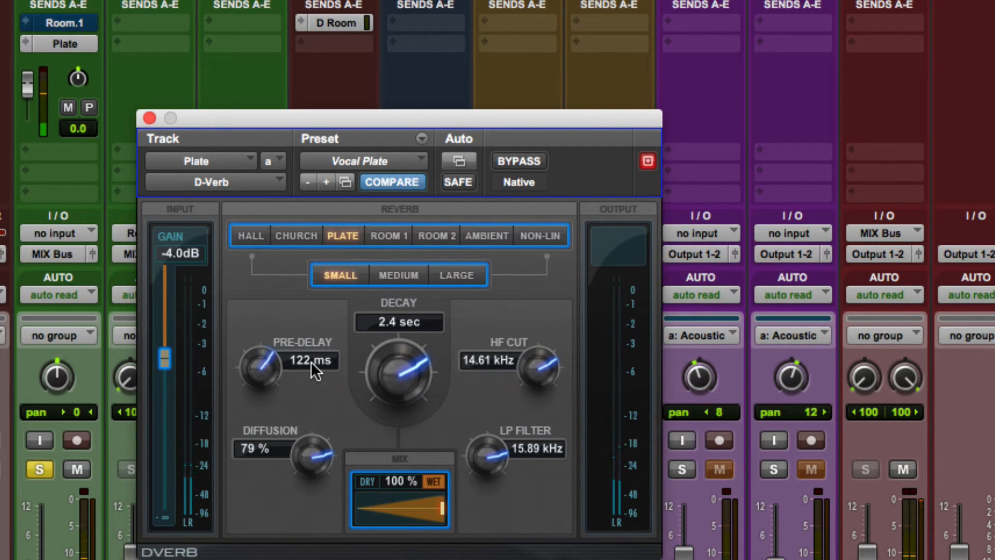
scroll(311, 362, "up", 3)
scroll(311, 362, "down", 7)
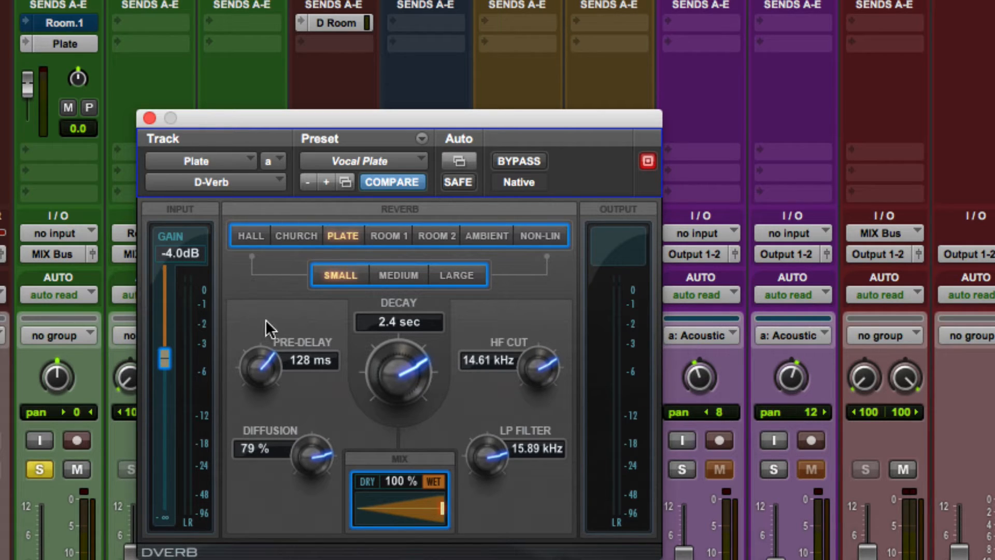
Audition low and high levels on the LV track's Plate send and set it to -12.5 dB.
left_click_drag(25, 83, 29, 116)
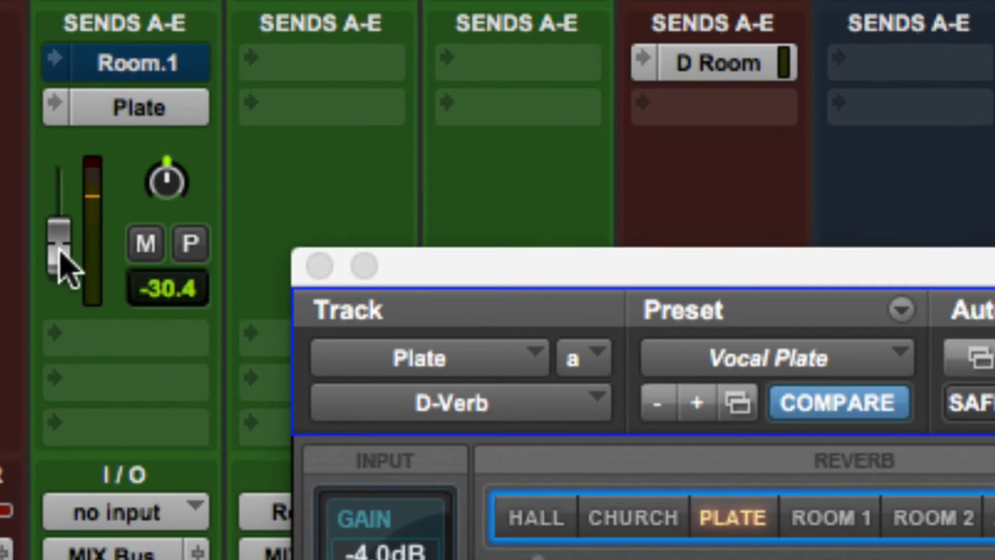
left_click_drag(58, 249, 58, 229)
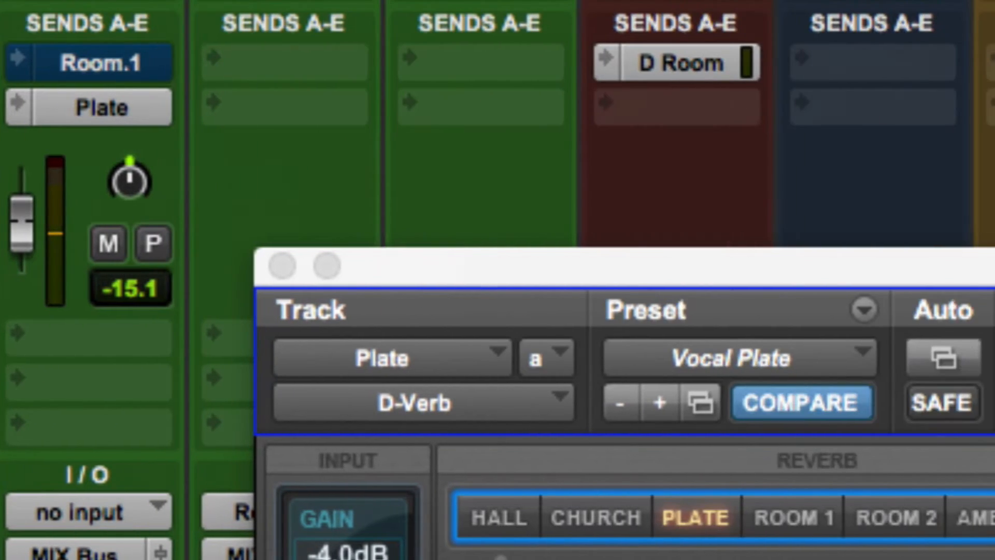
left_click_drag(22, 248, 24, 187)
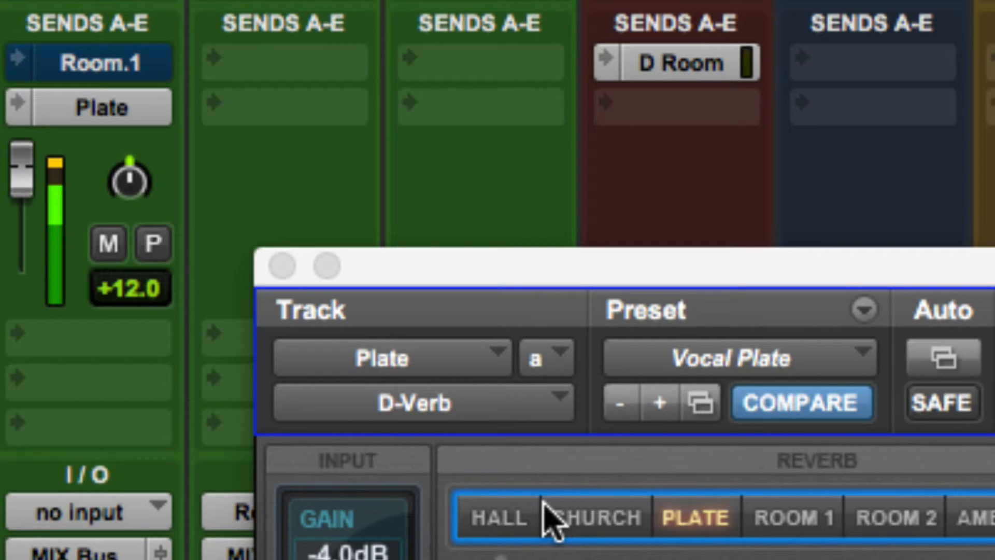
left_click(29, 197, "alt")
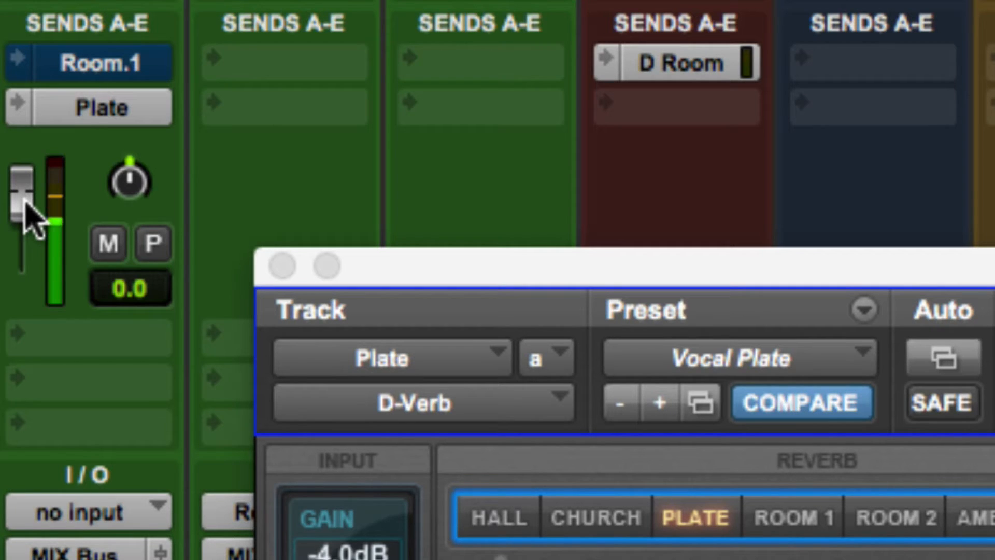
mouse_move(26, 205)
left_mouse_down()
mouse_move(19, 311)
mouse_move(19, 221)
left_mouse_up()
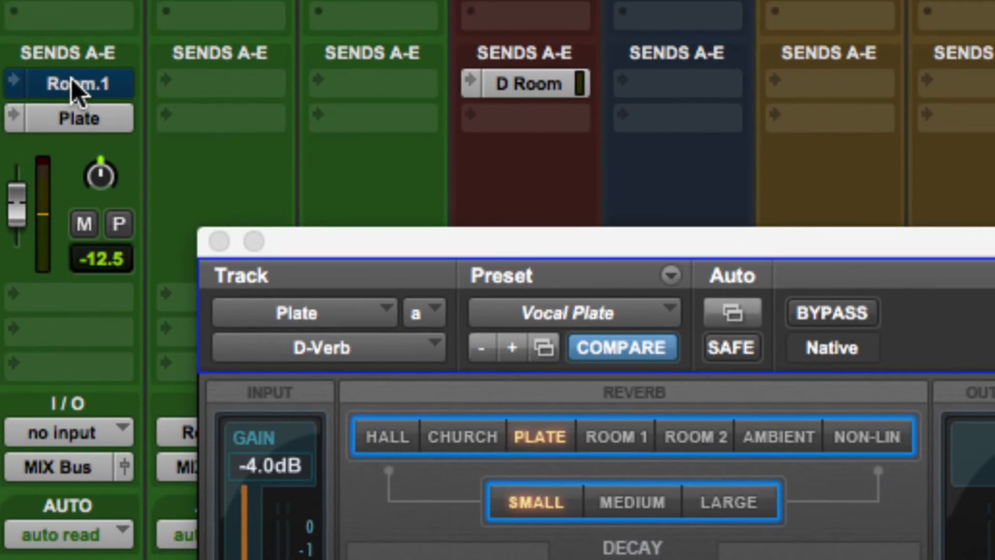
Unmute the Room.1 send and expand the controls of both LV sends, briefly muting the Plate send to compare.
left_click(70, 79, "super")
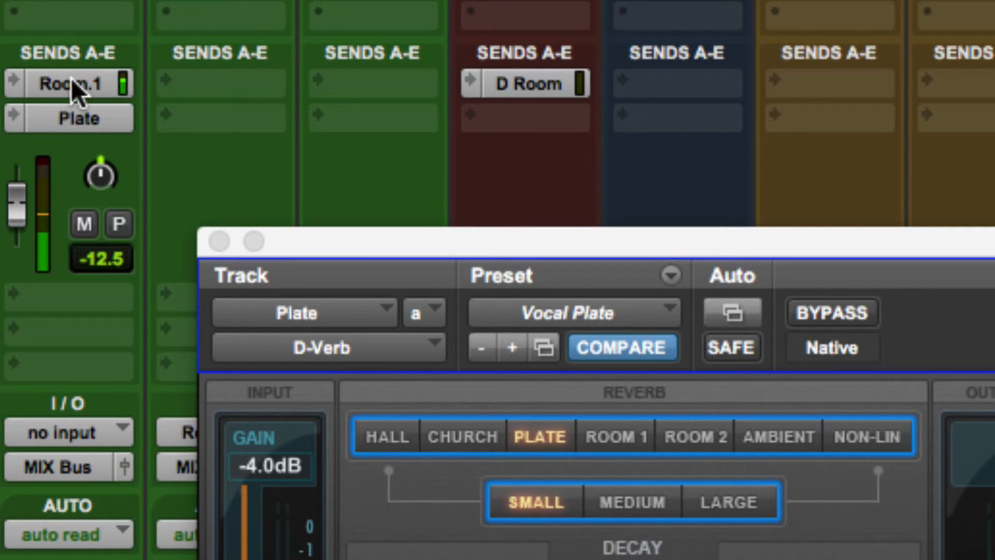
left_click(19, 82, "super")
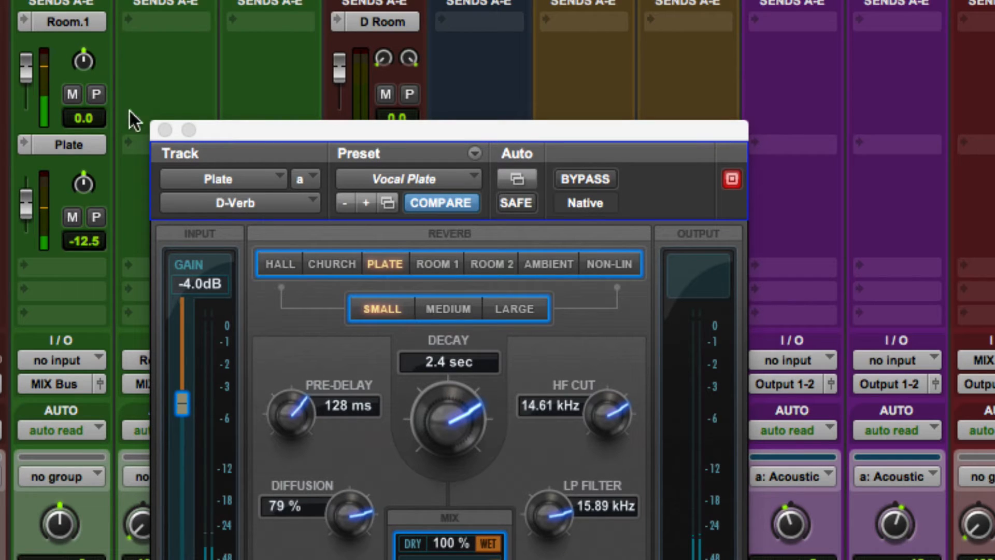
left_click(78, 212)
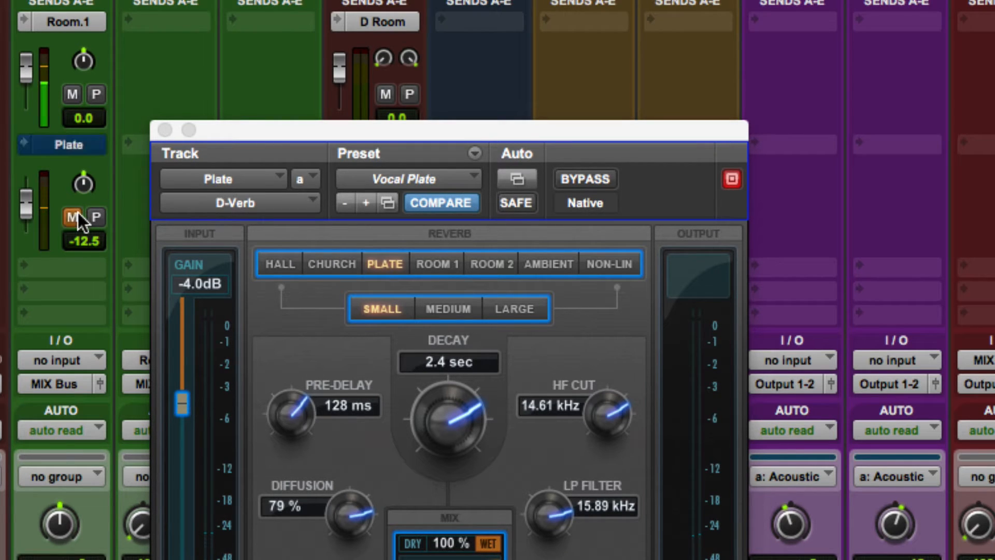
left_click(78, 213)
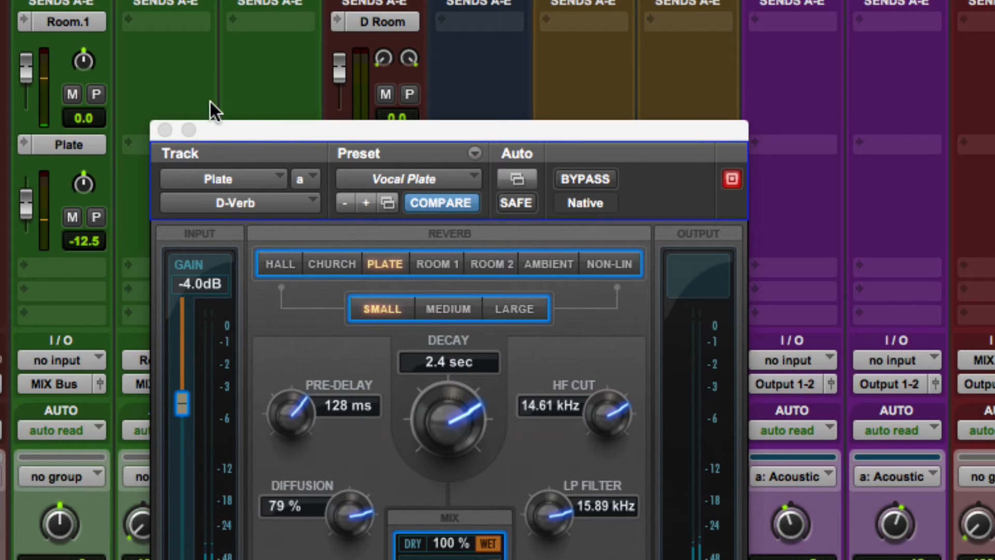
Close the D-Verb window and route the Plate track's output to the MIX Bus track.
left_click(165, 130)
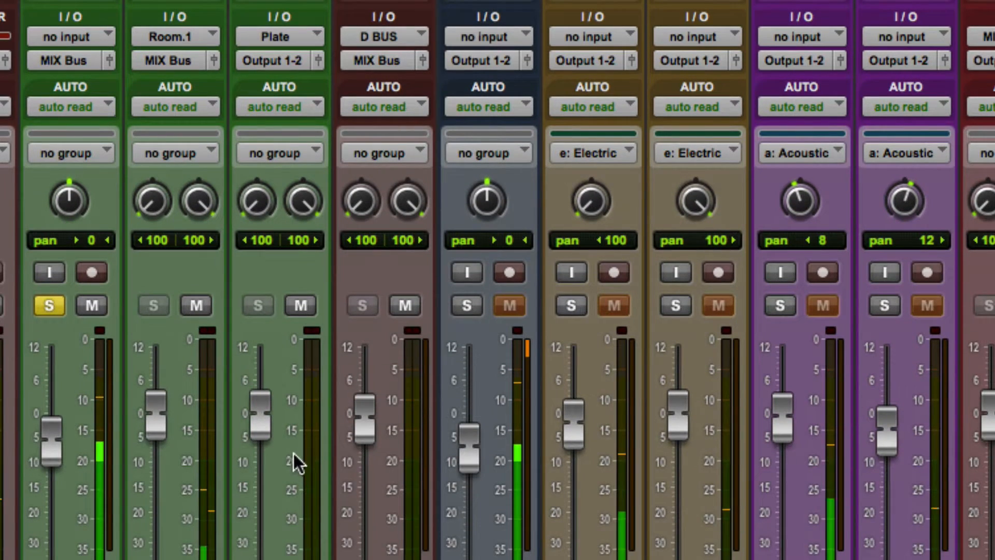
left_click(284, 52)
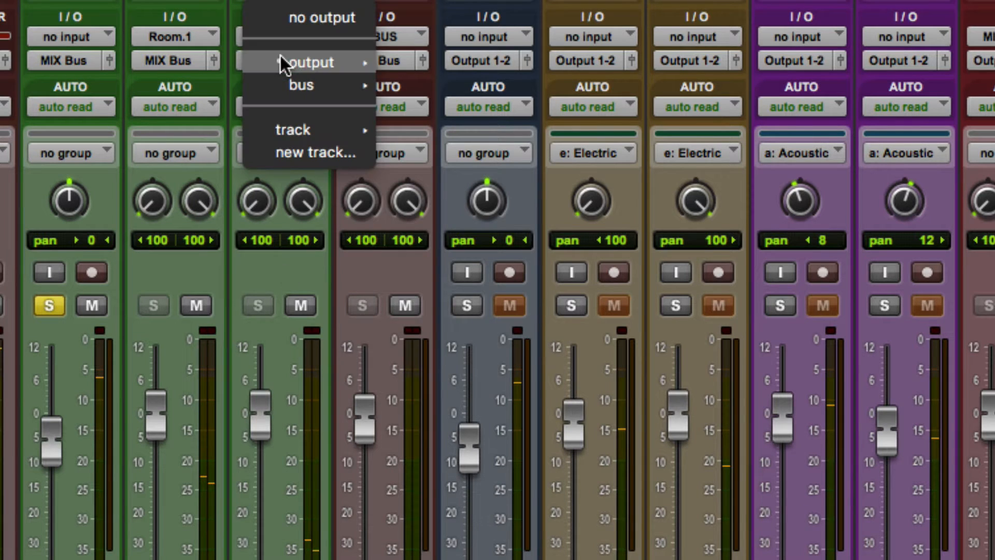
mouse_move(290, 130)
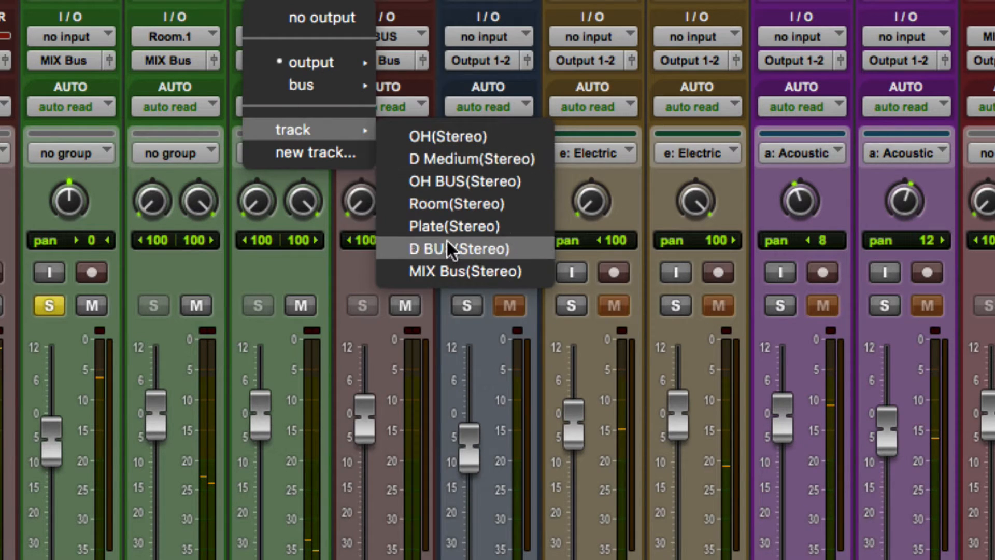
left_click(439, 268)
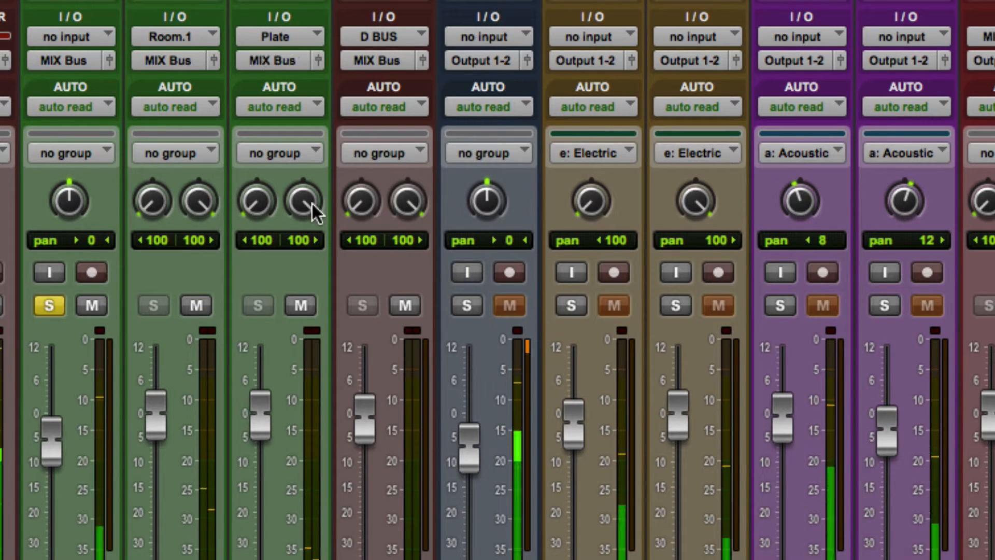
Reopen the D-Verb on the Plate track and move its window clear of the LV track's send faders.
scroll(284, 5, "up", 10)
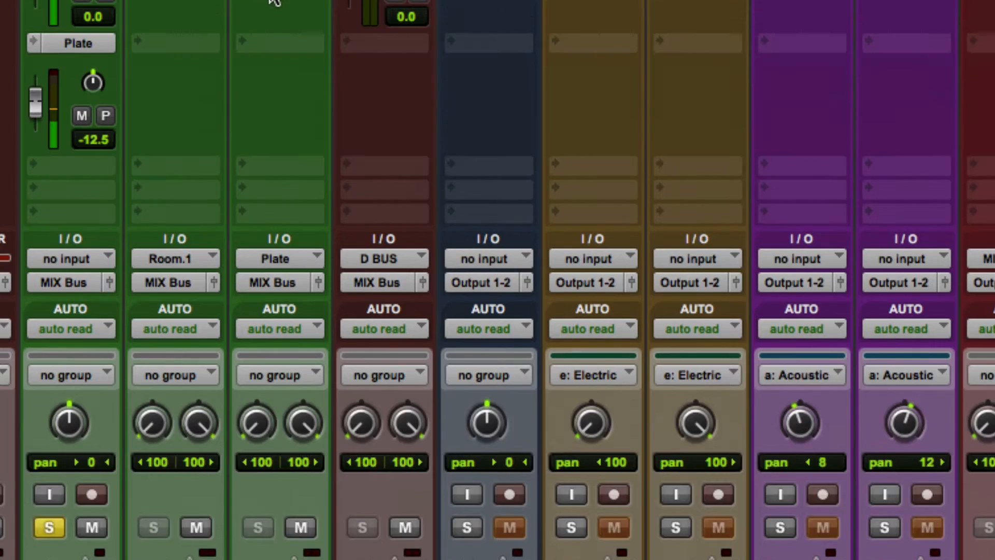
scroll(284, 3, "up", 4)
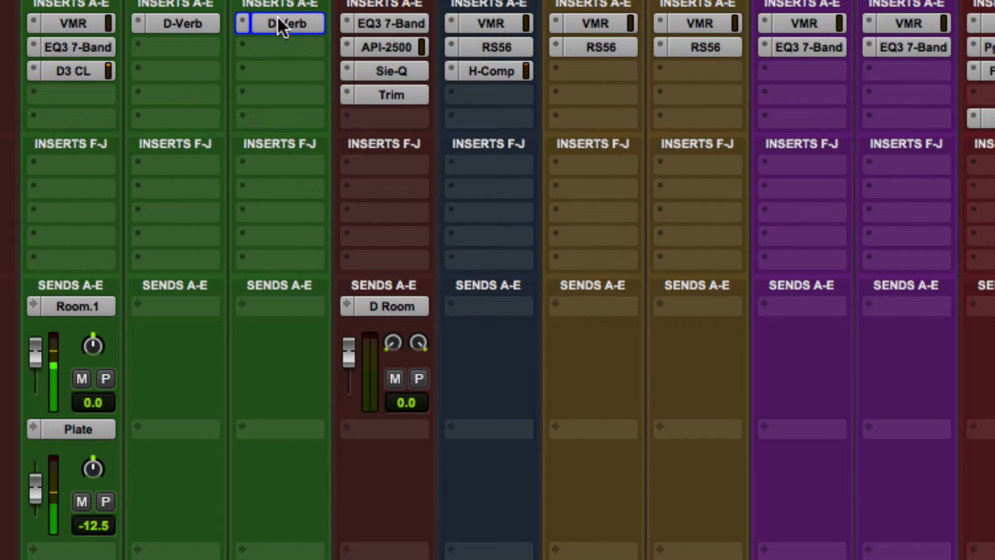
left_click(278, 21)
left_click_drag(354, 422, 378, 126)
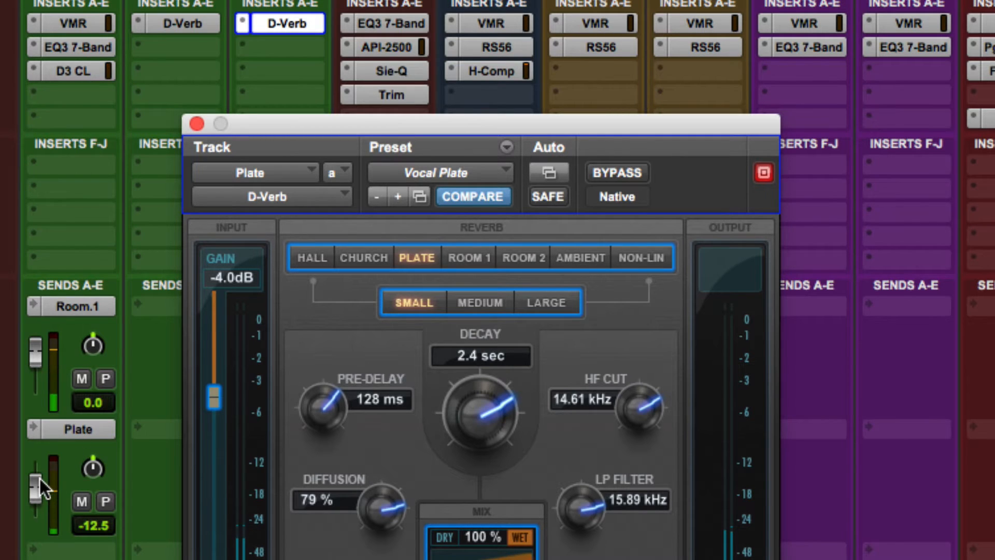
Set the LV track's Plate send to -11.2 dB and close the D-Verb window.
left_click_drag(39, 478, 40, 477)
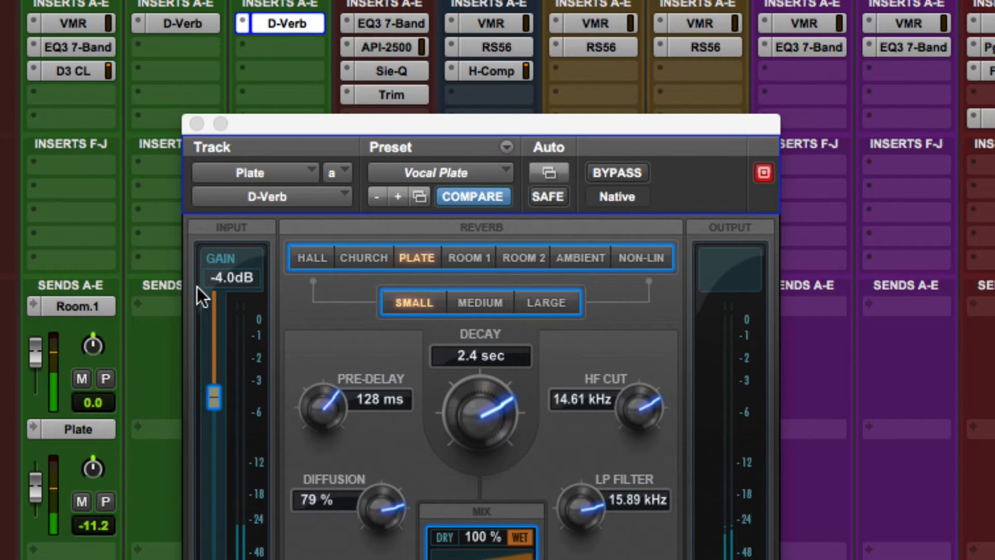
left_click(196, 123)
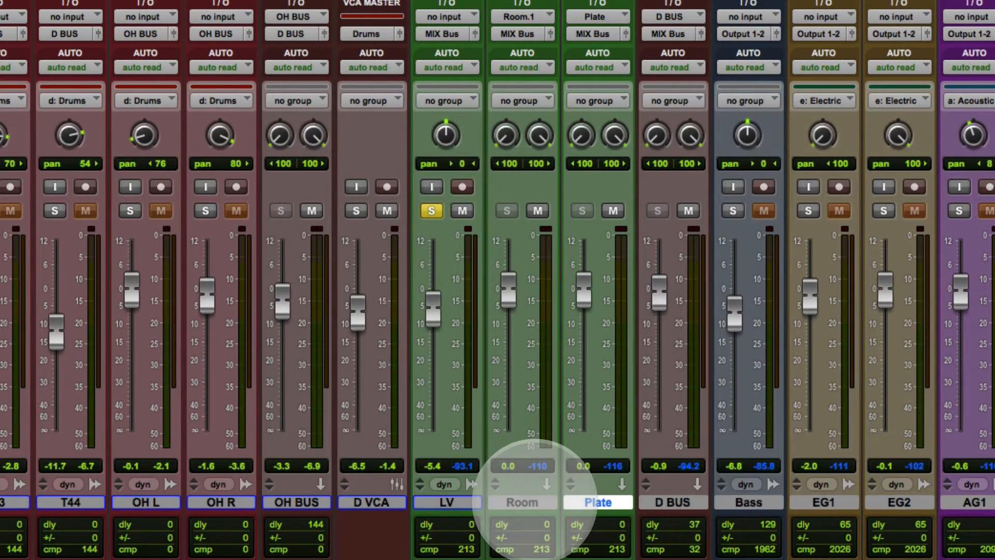
Collapse the expanded controls of the Plate and Room.1 sends on the LV track.
left_click(535, 501)
left_click(608, 504)
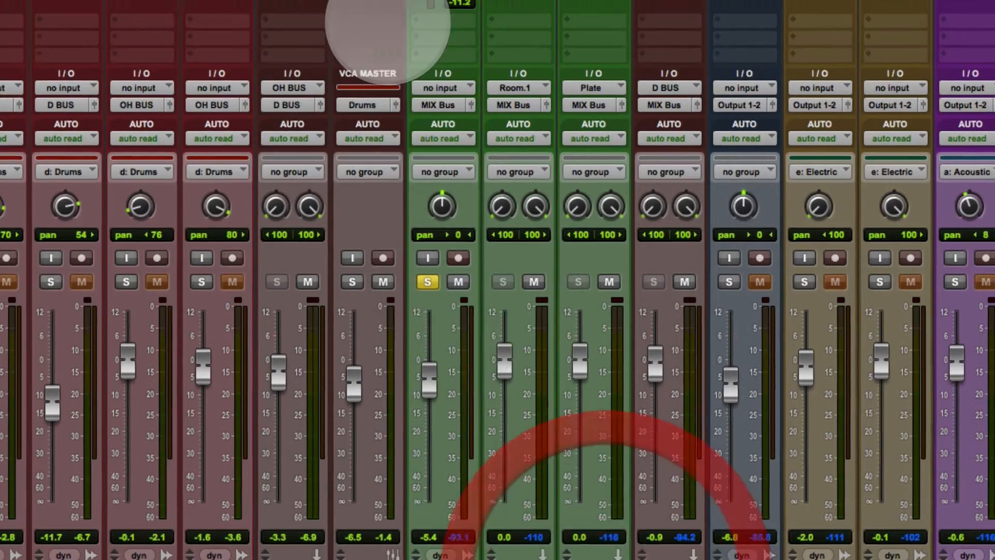
left_click(405, 127, "super")
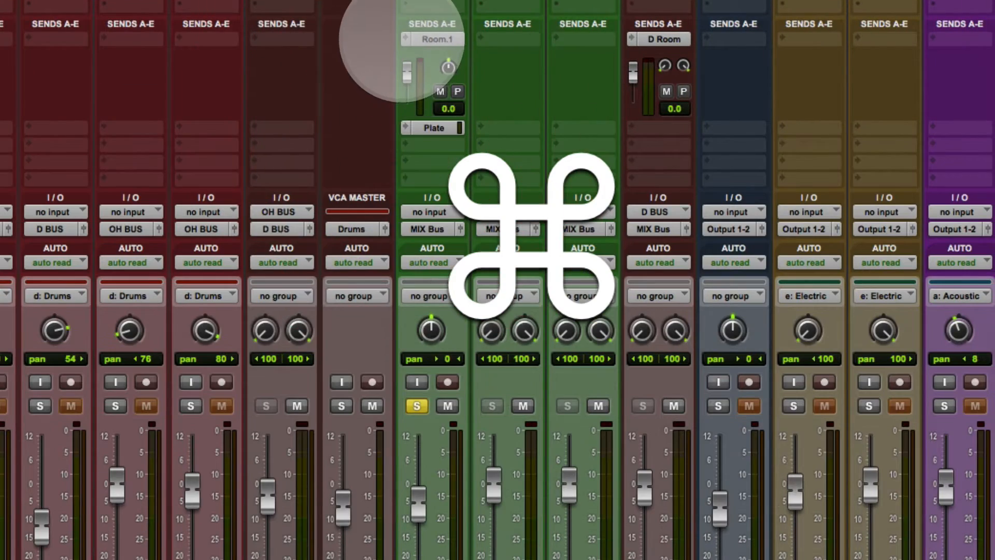
left_click(409, 39, "super")
Add a third LV send feeding a new stereo Aux Input track named Hall, created next to the current track.
left_click(428, 74)
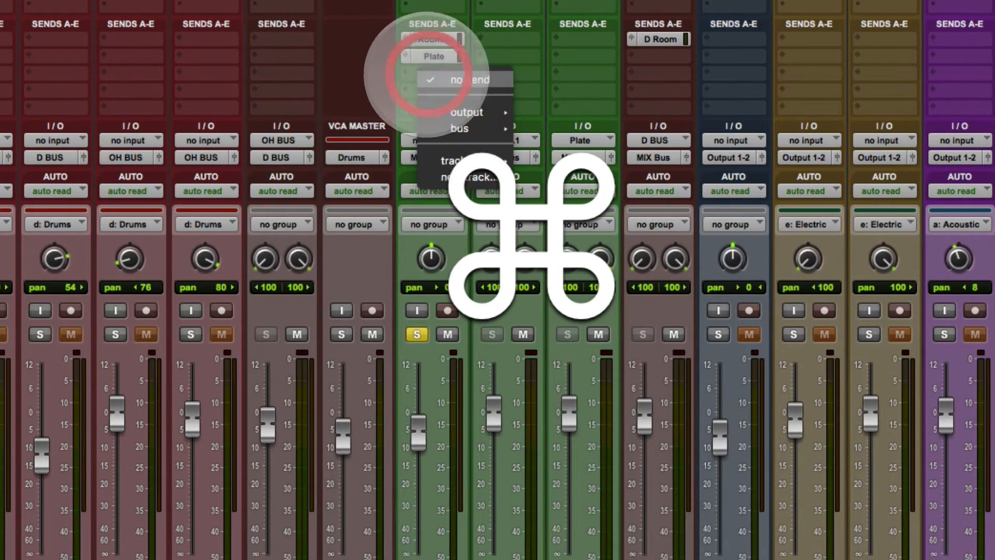
left_click(458, 177)
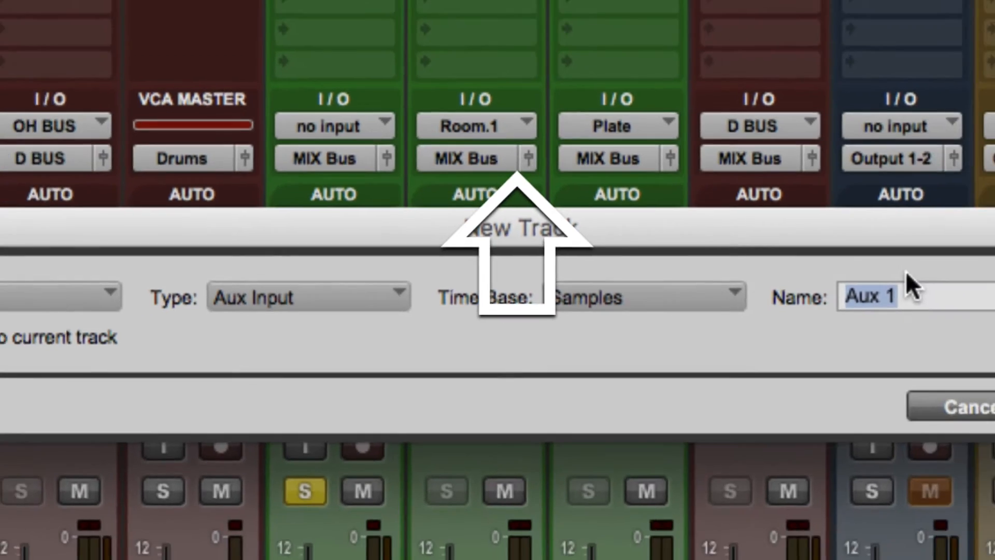
type("Hall")
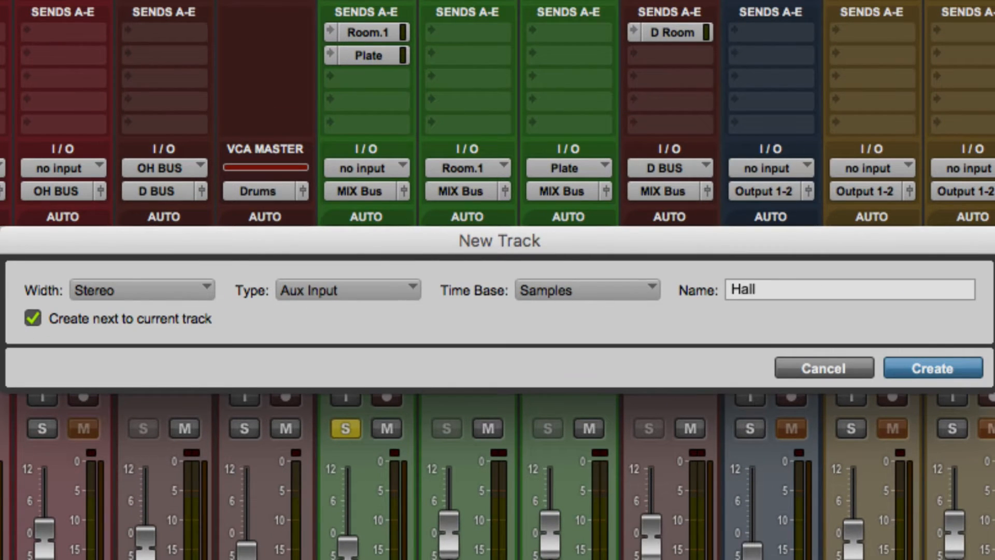
key("Return")
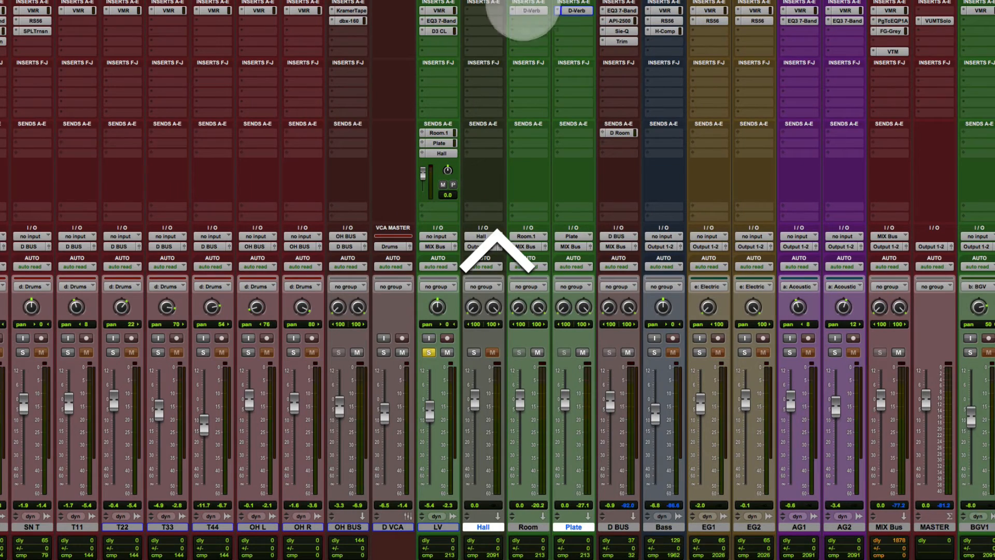
Reorder the reverb tracks beside the LV track so they run Room, Plate, Hall.
mouse_move(572, 527)
left_mouse_down()
mouse_move(587, 528)
mouse_move(473, 526)
mouse_move(589, 524)
left_mouse_up()
left_click(482, 518, "alt")
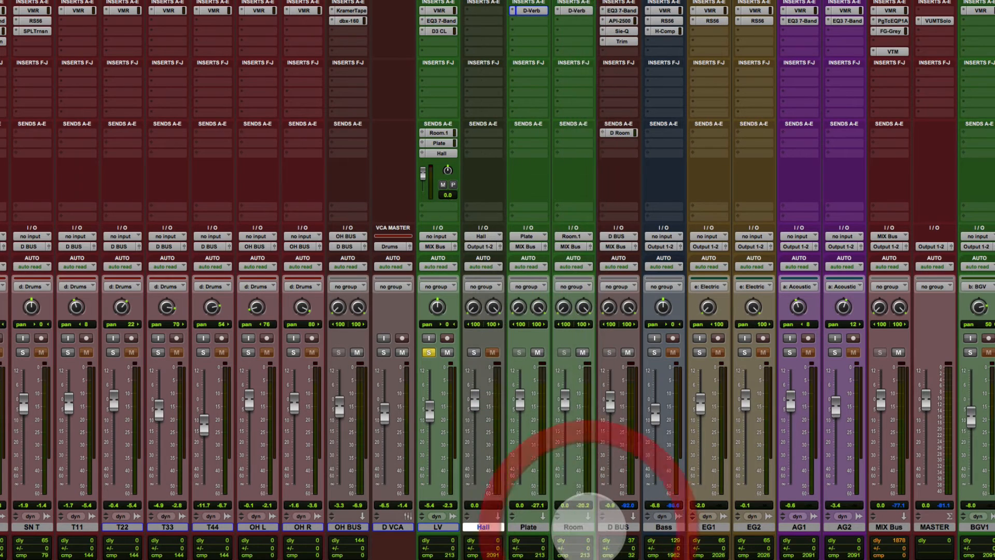
left_click_drag(529, 526, 474, 526)
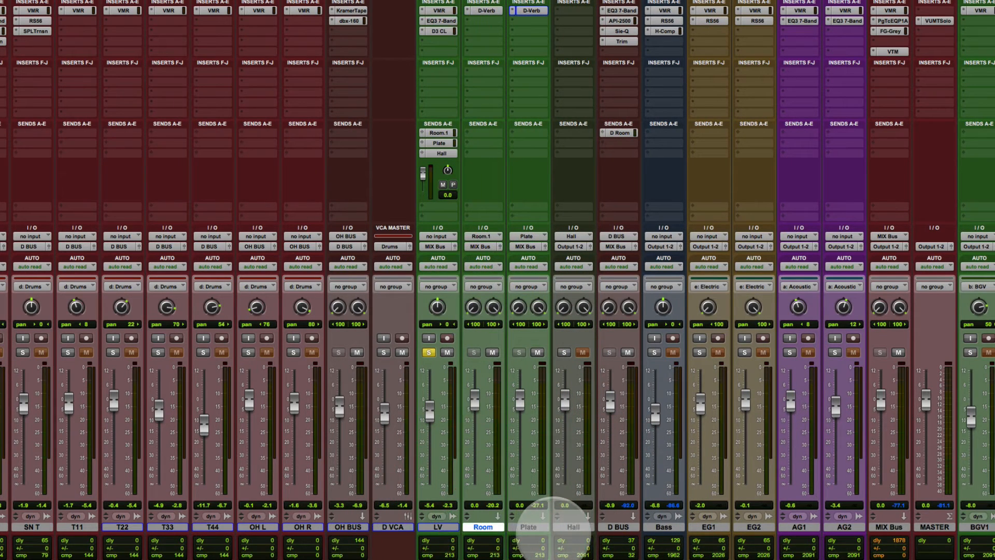
Select the Room, Plate and Hall tracks and color them the same bright green as the LV track.
left_click(570, 526, "shift")
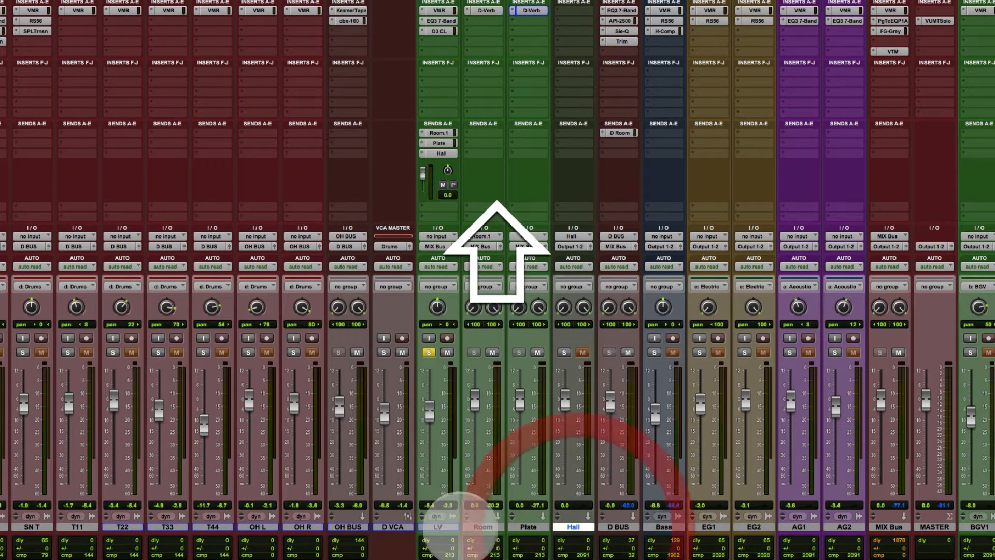
double_click(581, 559)
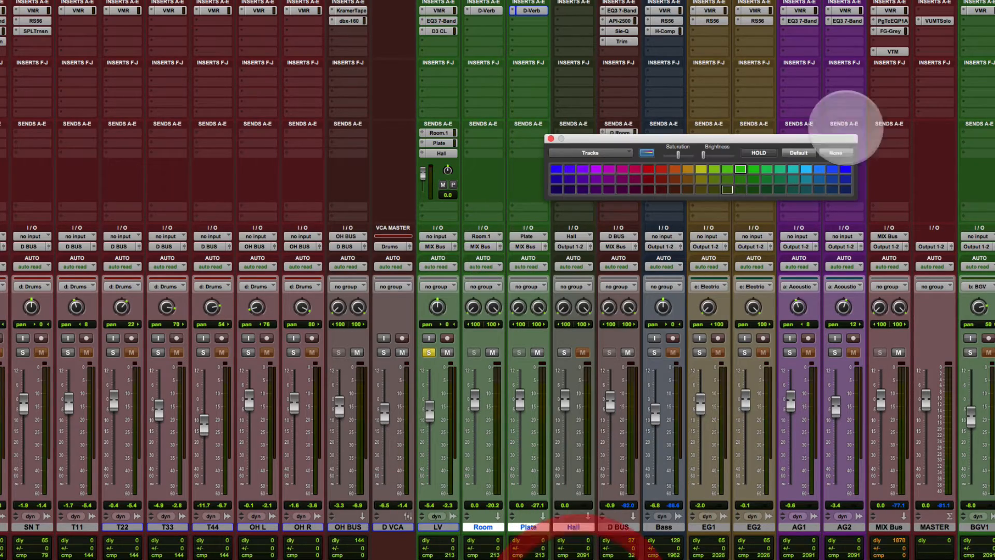
left_click(739, 169)
left_click(550, 139)
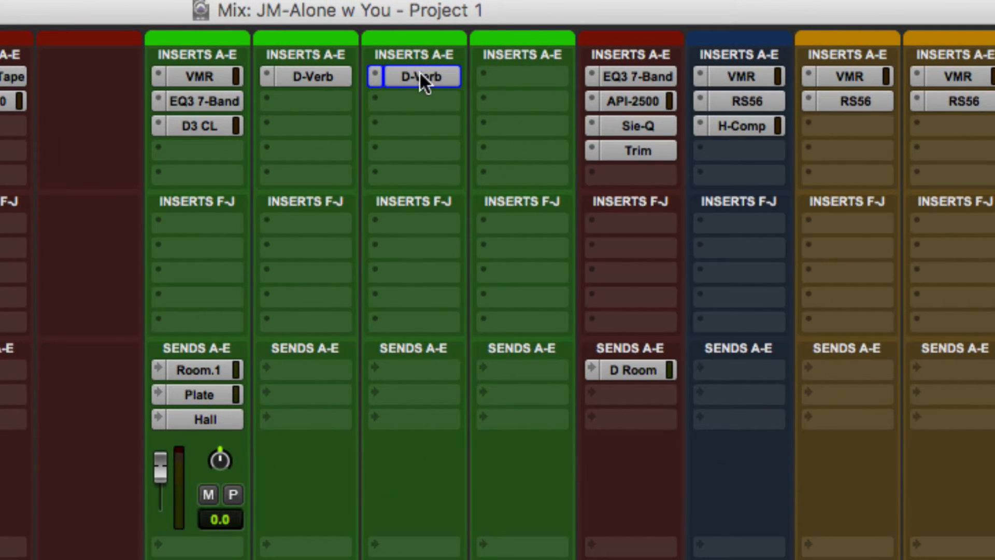
Copy the Plate track's D-Verb to the Hall track's first insert and load the Large Hall Bright preset in it.
left_click_drag(421, 76, 492, 78)
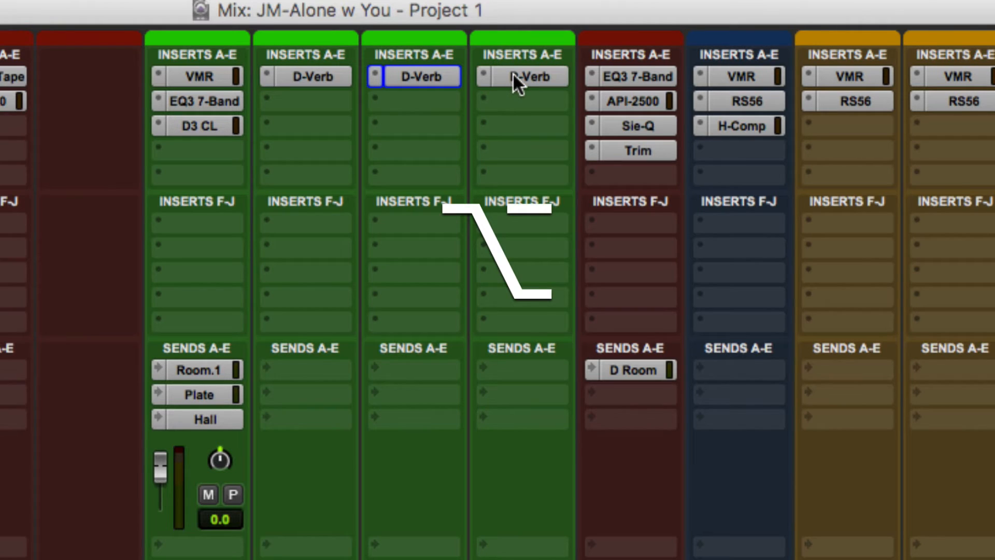
left_click(512, 76)
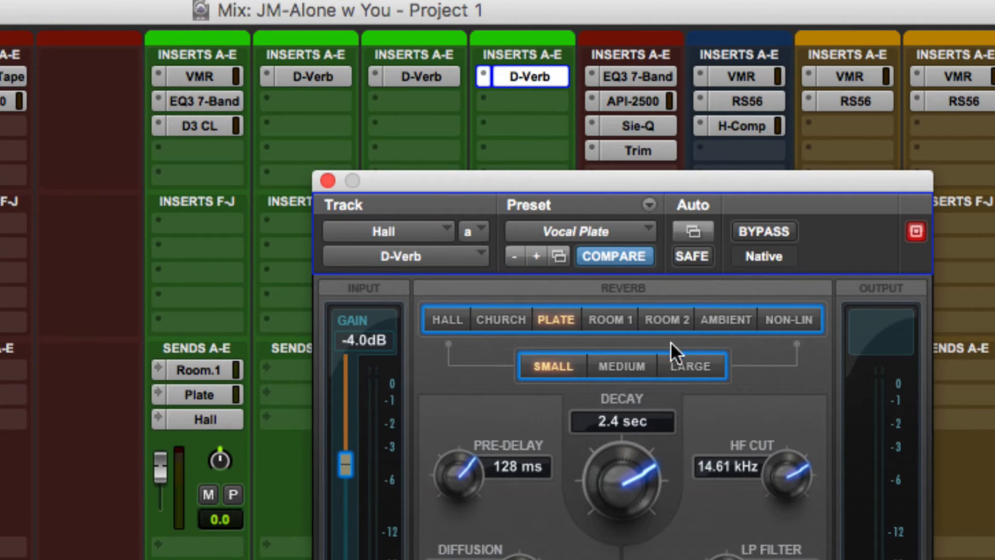
left_click(591, 232)
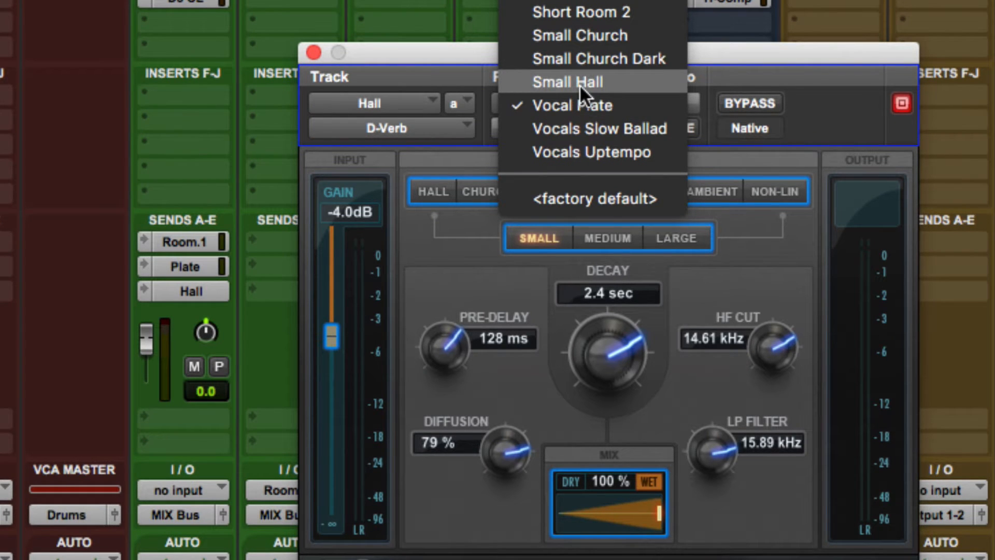
scroll(593, 103, "up", 10)
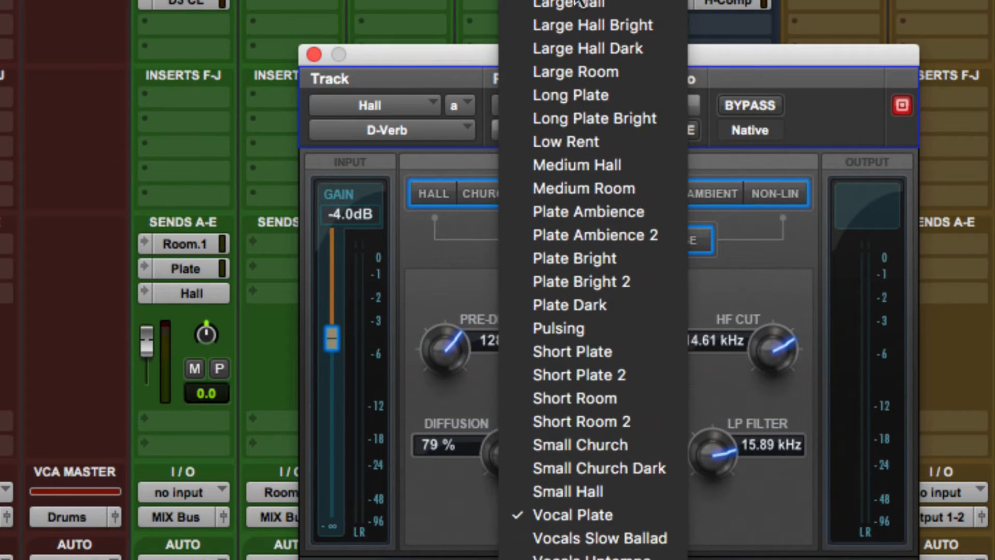
left_click(574, 21)
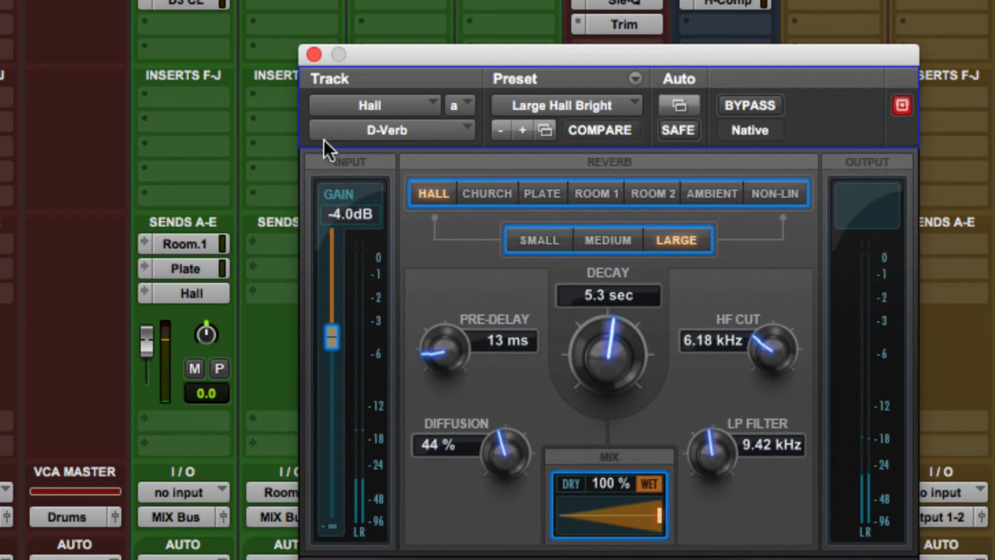
Close the D-Verb window and route the Hall track's output to the MIX Bus track.
left_click(314, 54)
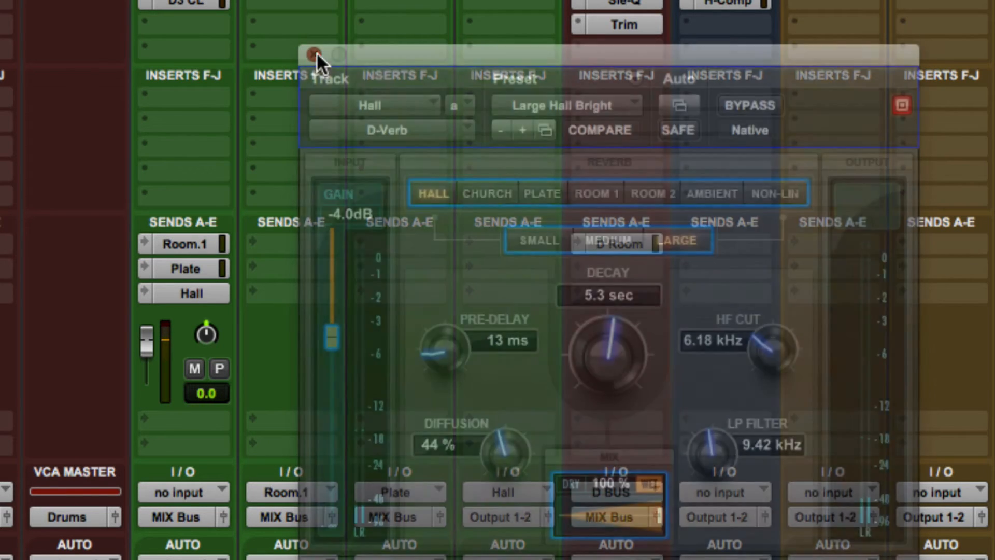
left_click(505, 515)
mouse_move(521, 559)
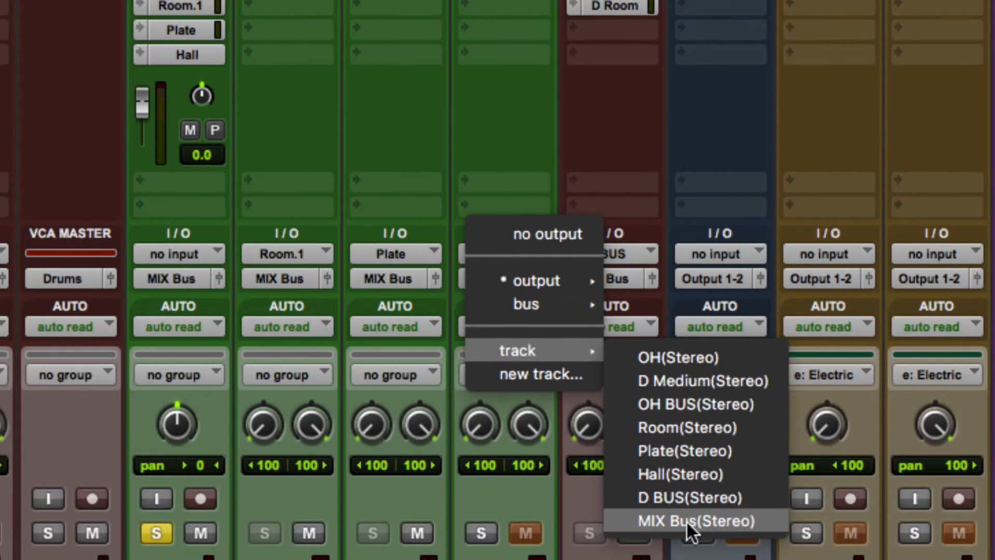
left_click(687, 521)
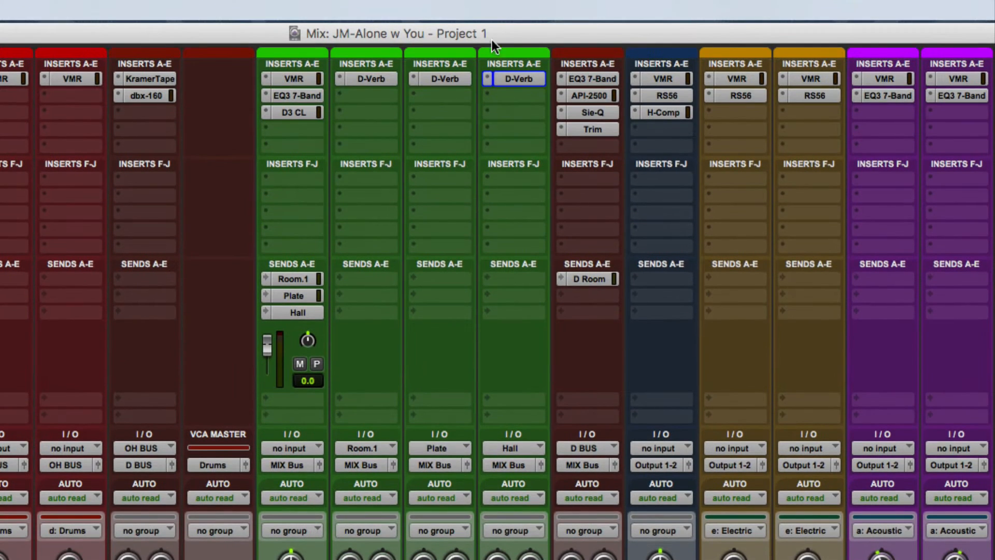
Reopen the Hall track's D-Verb and bypass the Room.1 and Plate sends on the LV track.
left_click(510, 81)
left_click_drag(521, 151, 498, 151)
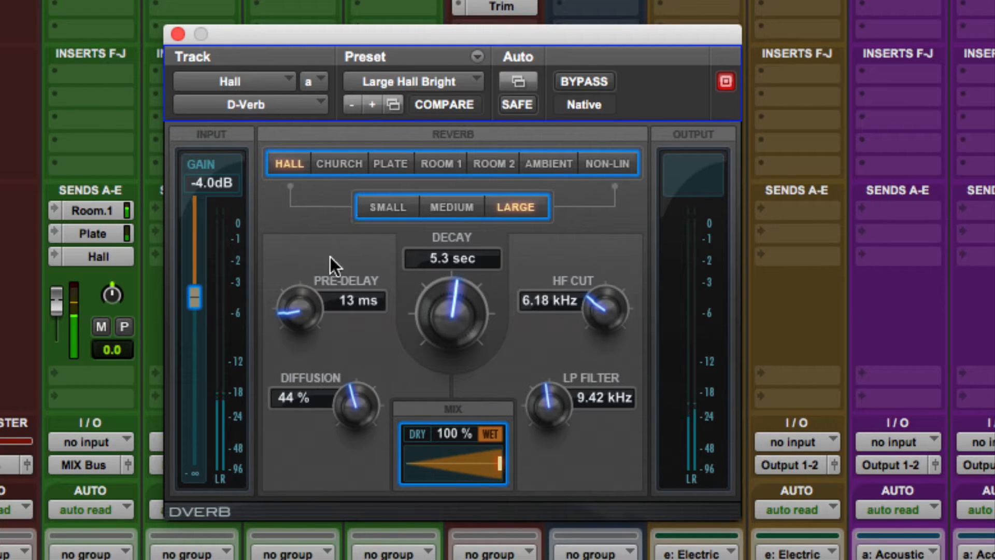
left_click(100, 210, "super")
left_click(92, 229, "super")
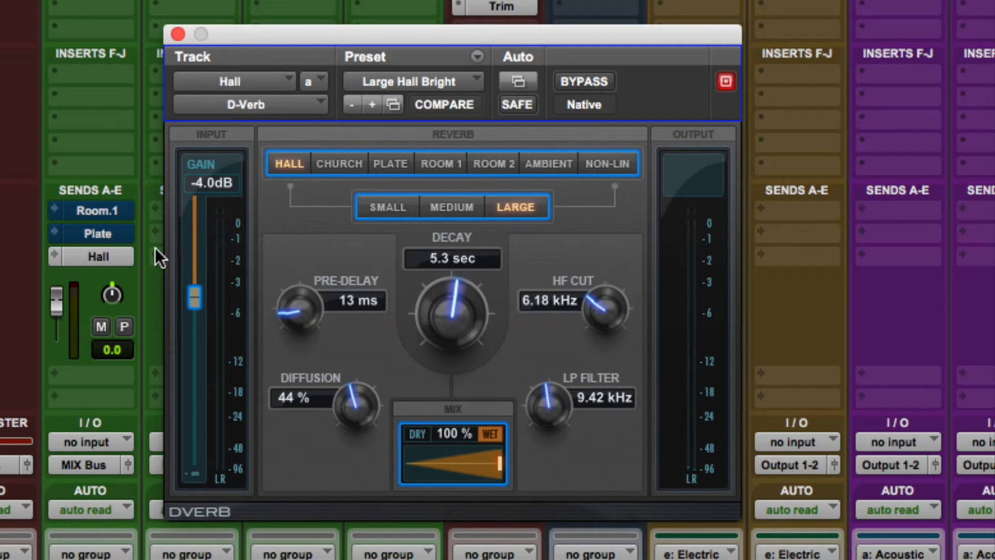
Raise the LV track's Hall send to +12.0 dB and set the D-Verb to 0 ms pre-delay and -4.6 dB gain.
left_click_drag(61, 297, 61, 284)
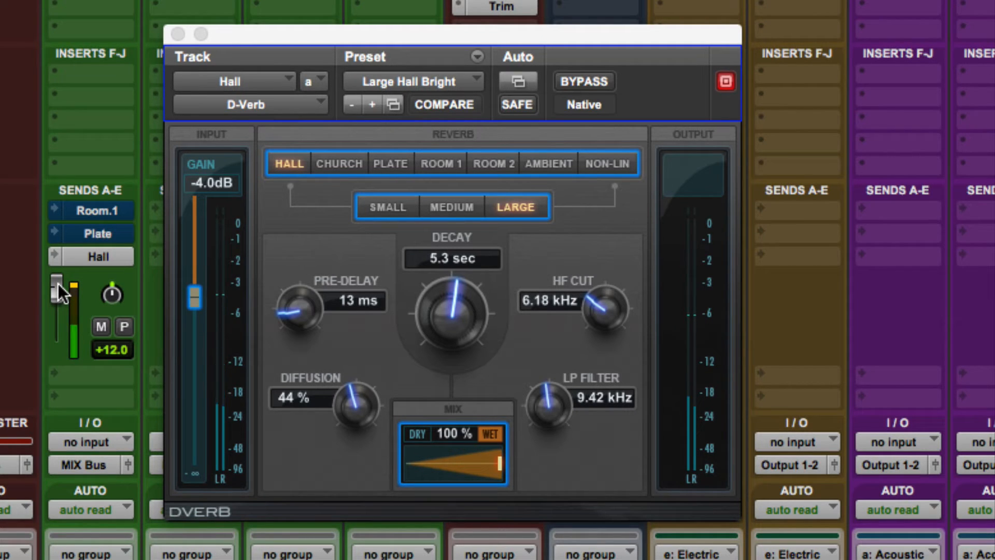
left_click(280, 301, "super")
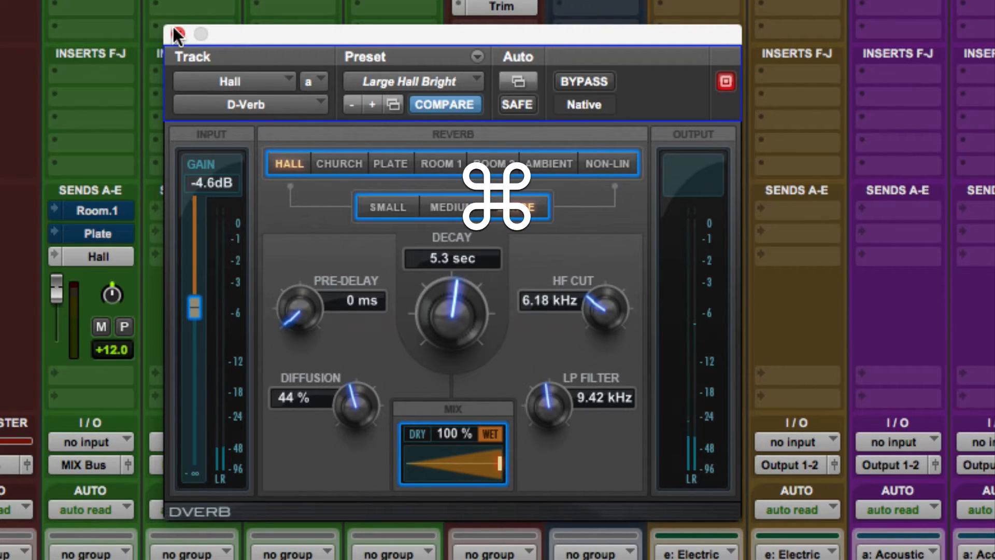
Close the D-Verb window to solo-safe the Hall track, and reopen the Hall track's D-Verb.
left_click(175, 31)
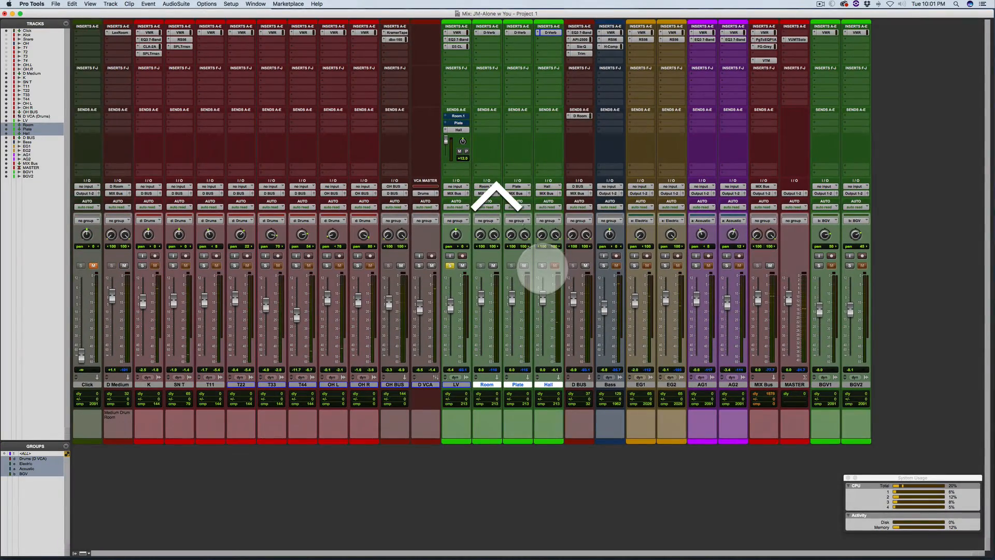
left_click(542, 264, "ctrl+super")
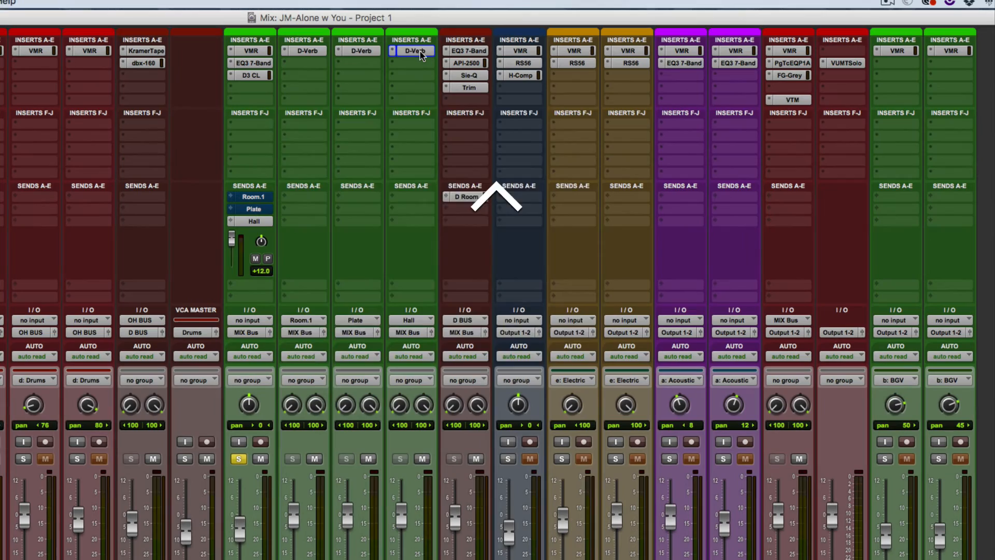
left_click(533, 30)
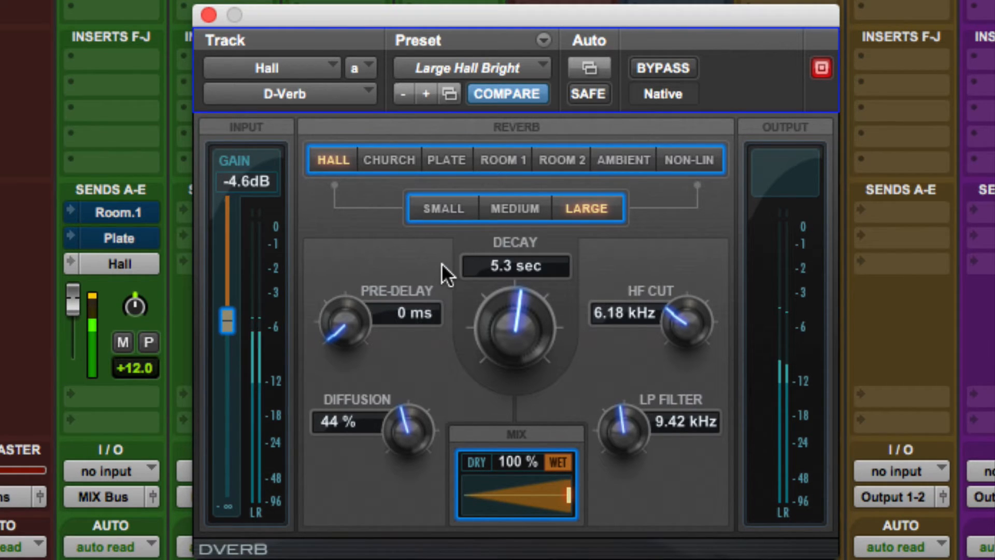
Audition the Medium and Small hall sizes in the D-Verb and return to Large.
left_click(501, 208)
left_click(443, 210)
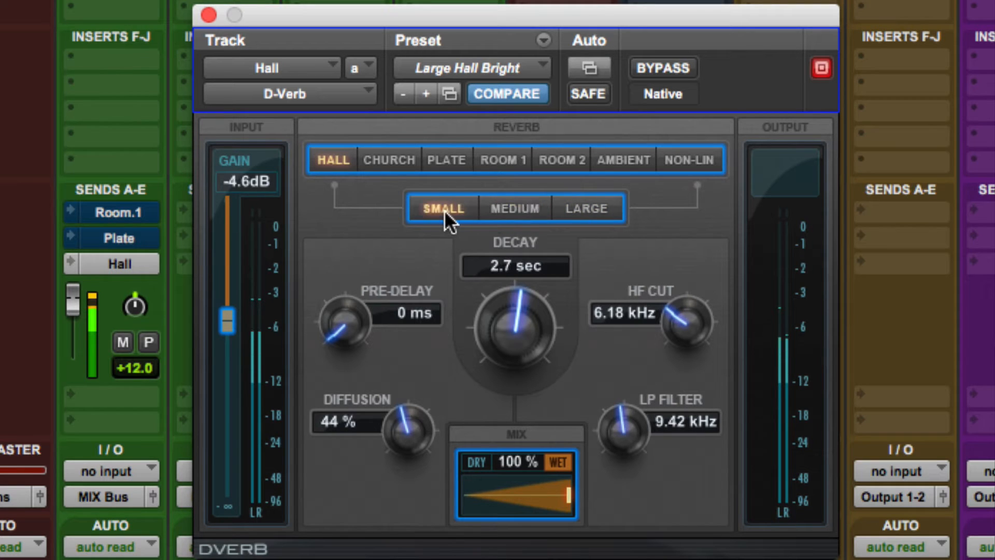
left_click(513, 209)
left_click(570, 207)
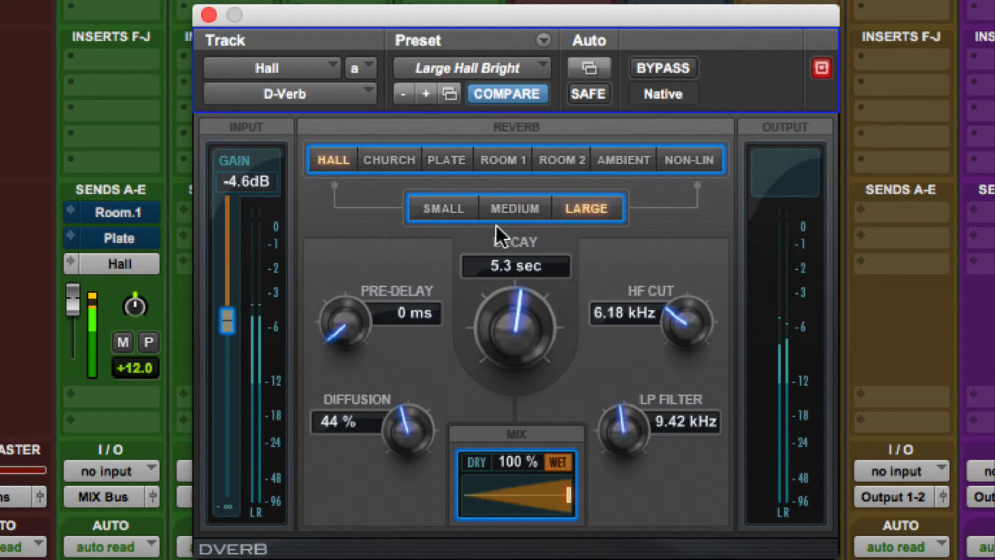
Set the hall reverb's HF Cut to 17.27 kHz and its LP Filter to 13.23 kHz.
left_click_drag(672, 313, 705, 182)
left_click_drag(630, 424, 645, 356)
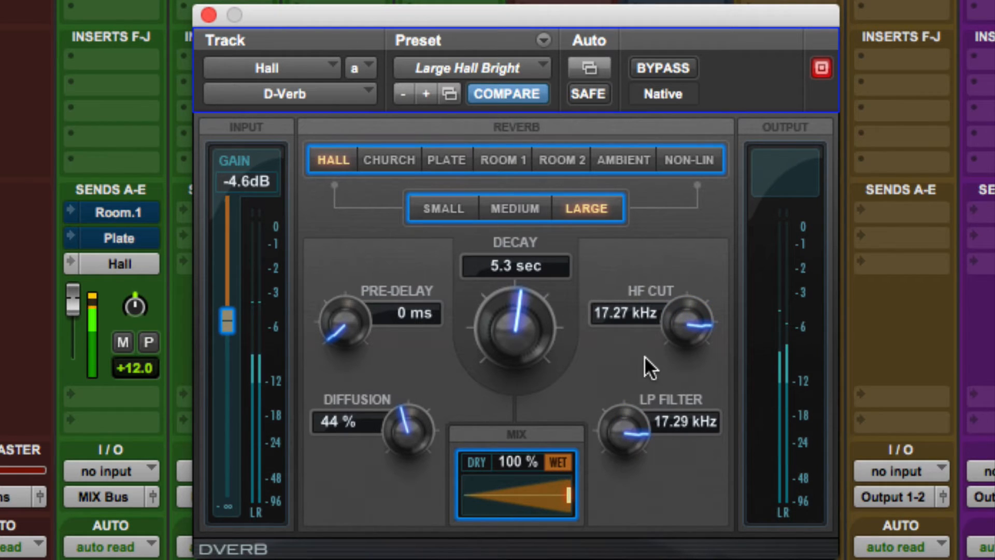
left_click_drag(639, 411, 609, 495)
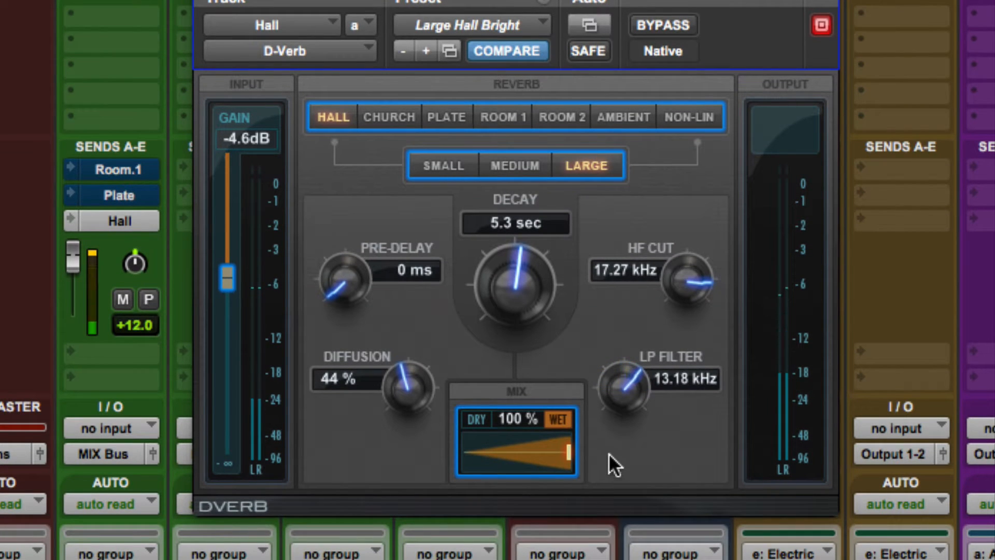
left_click_drag(608, 453, 608, 450)
Set the hall reverb's diffusion to 69 % and, after auditioning a decay of 18.3 sec, its decay to 6.5 sec.
left_click_drag(399, 383, 416, 297)
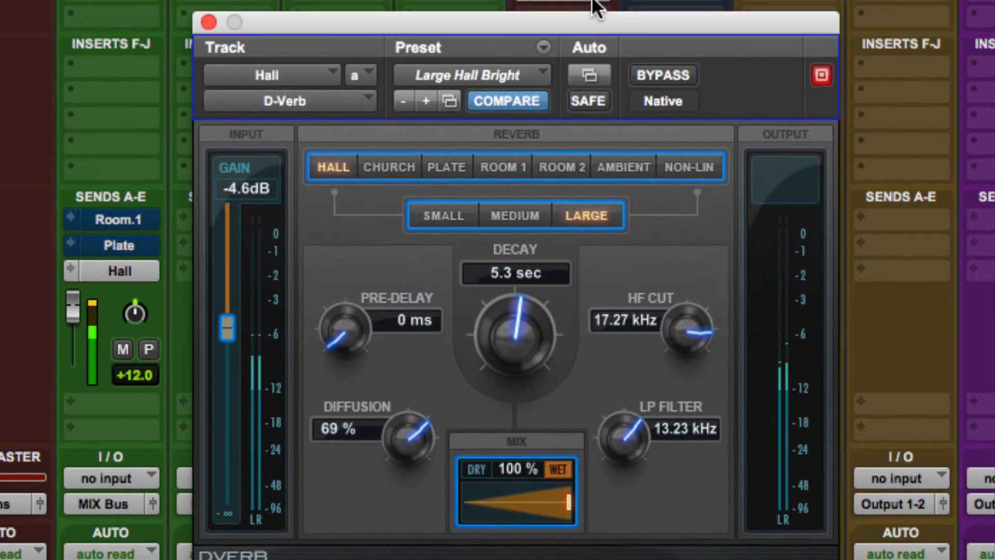
left_click_drag(521, 350, 522, 332)
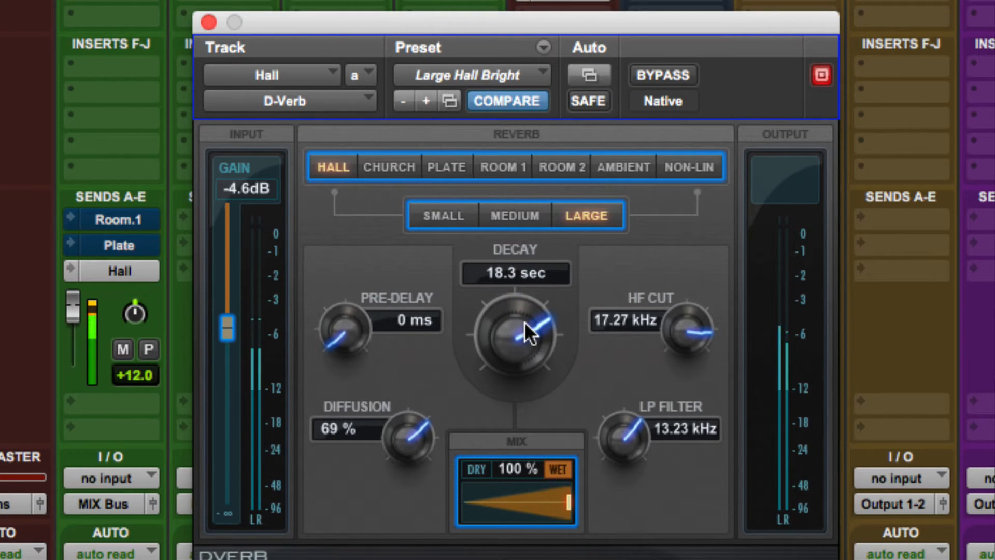
left_click_drag(525, 323, 503, 387)
left_click_drag(527, 333, 503, 367)
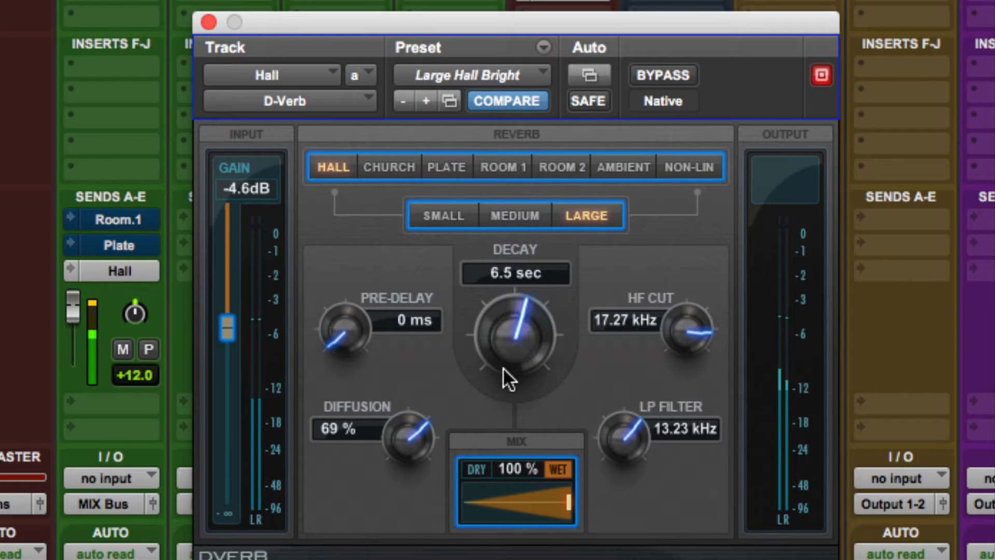
Set the hall reverb's decay to 4.4 sec and its HF Cut to 15.93 kHz, keeping the Large size.
left_click(511, 210)
left_click(567, 215)
left_click_drag(521, 303, 510, 335)
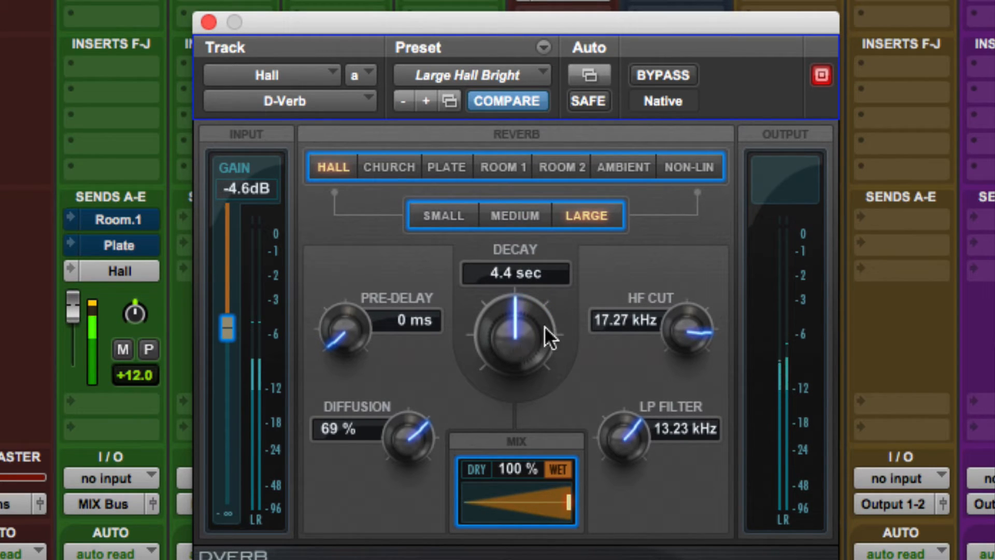
left_click_drag(677, 326, 677, 362)
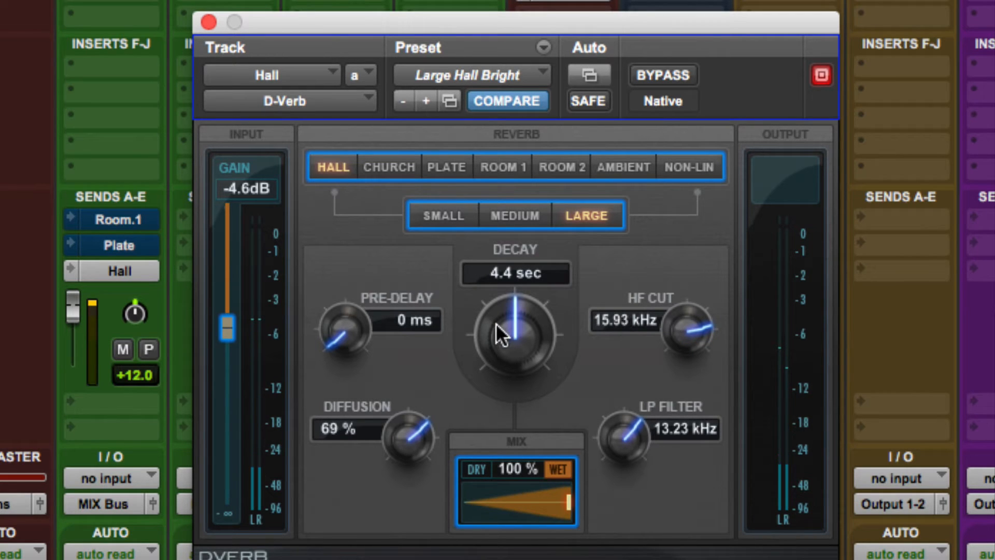
key("super+s")
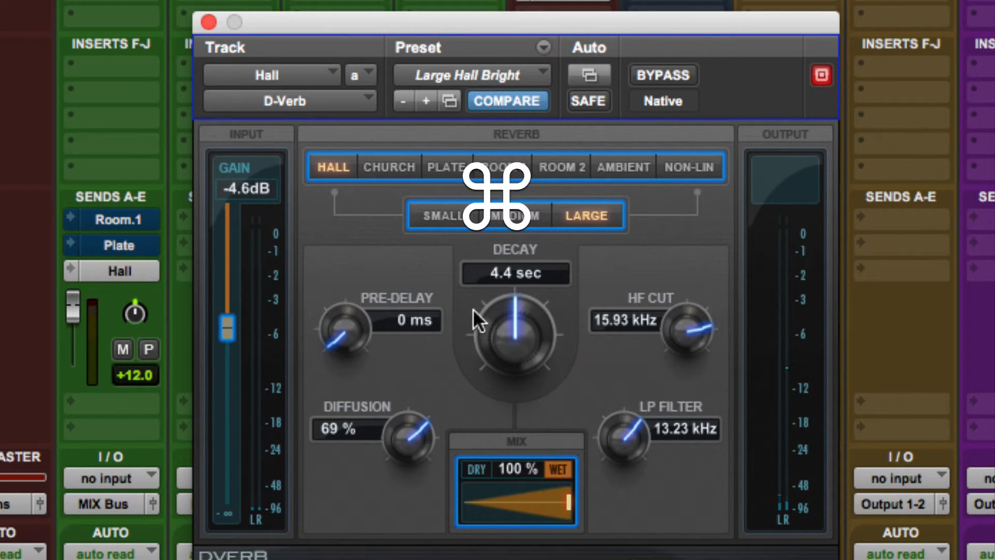
Reset the lead vocal's Hall send to 0.0, then blend it up from silence to -9.9 during playback.
left_click(74, 300, "alt")
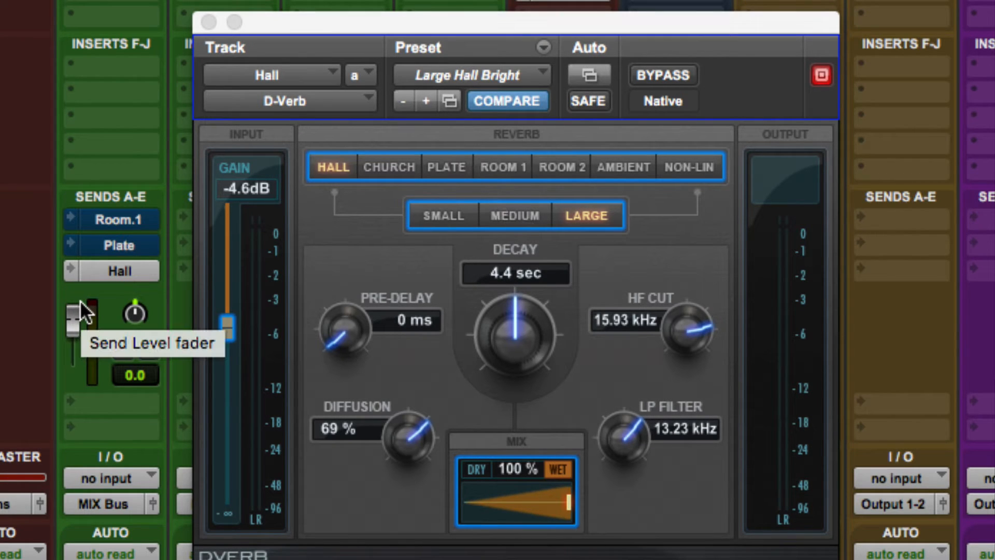
key("space")
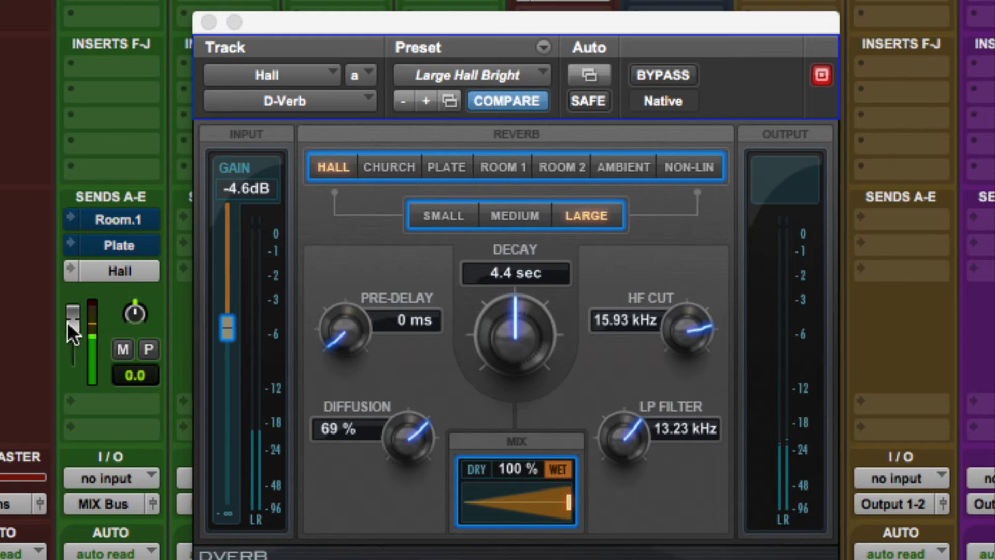
left_click_drag(68, 324, 70, 390)
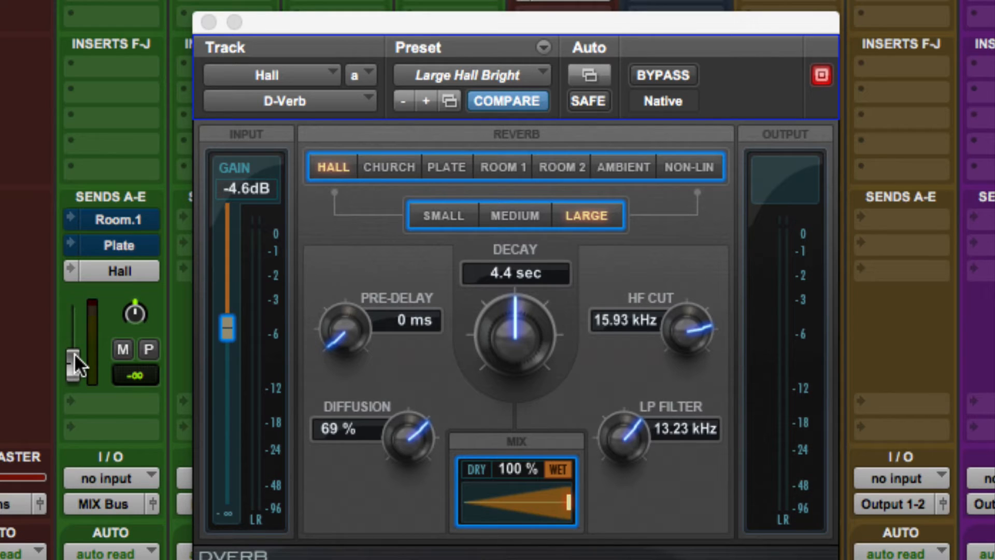
left_click_drag(74, 353, 71, 325)
key("space")
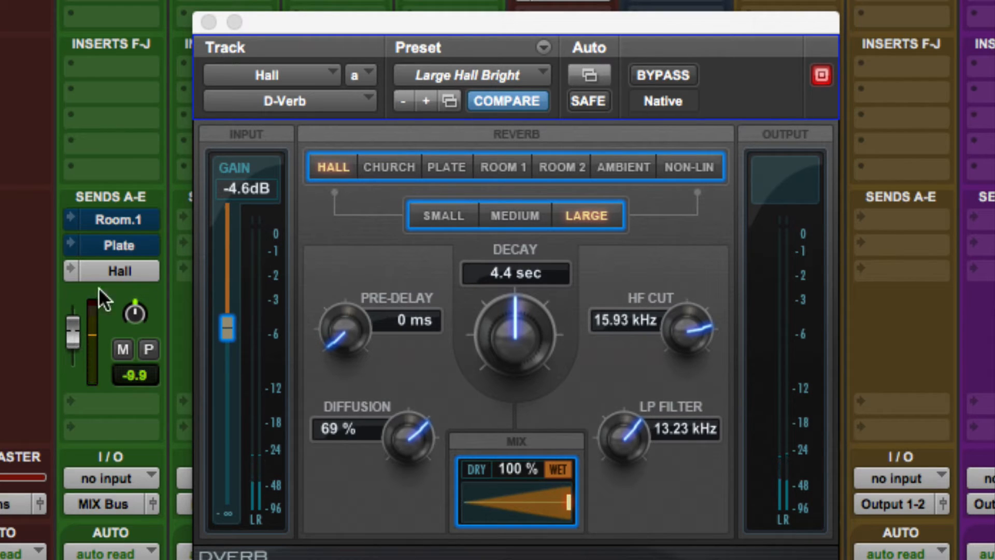
Unmute the lead vocal's Plate and Room.1 sends and close the Hall track's D-Verb window.
left_click(119, 241, "super")
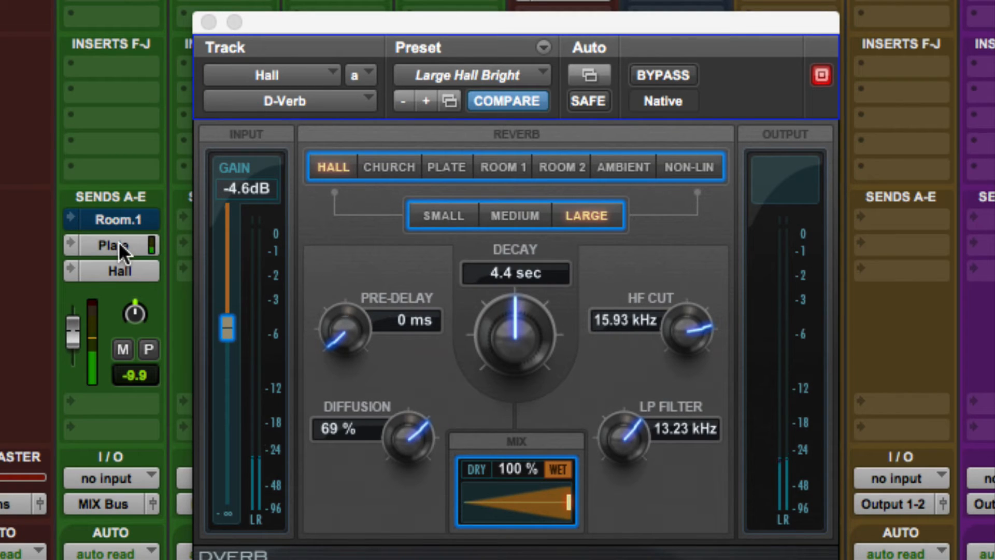
left_click(122, 213, "super")
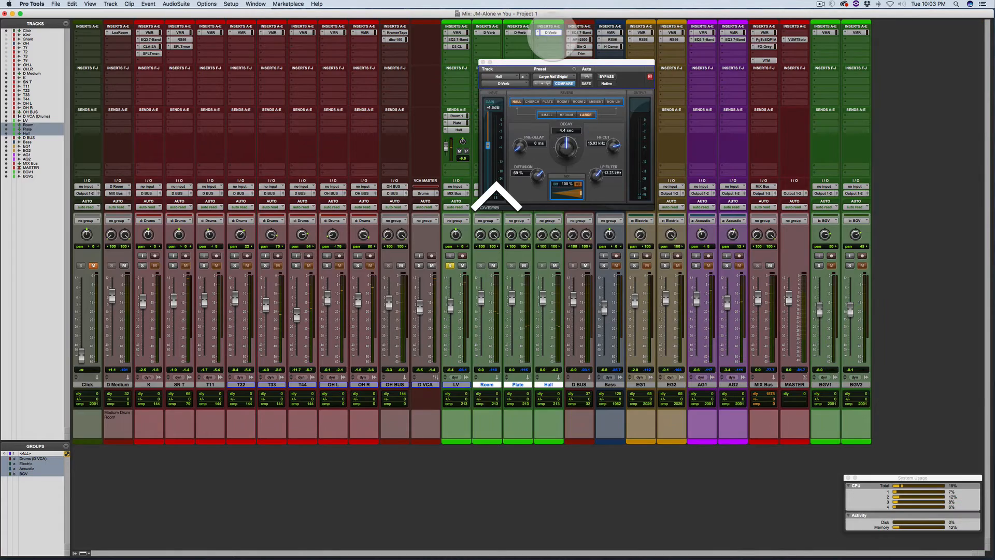
left_click(483, 63)
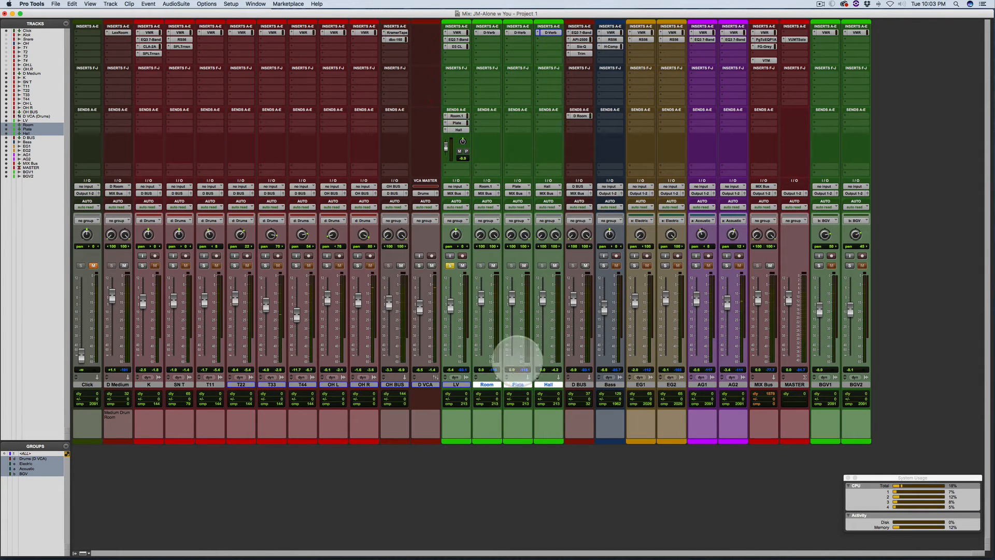
Create a stereo aux input track named D1 from the lead vocal's fourth send and place it directly after the Plate track.
left_click(488, 384)
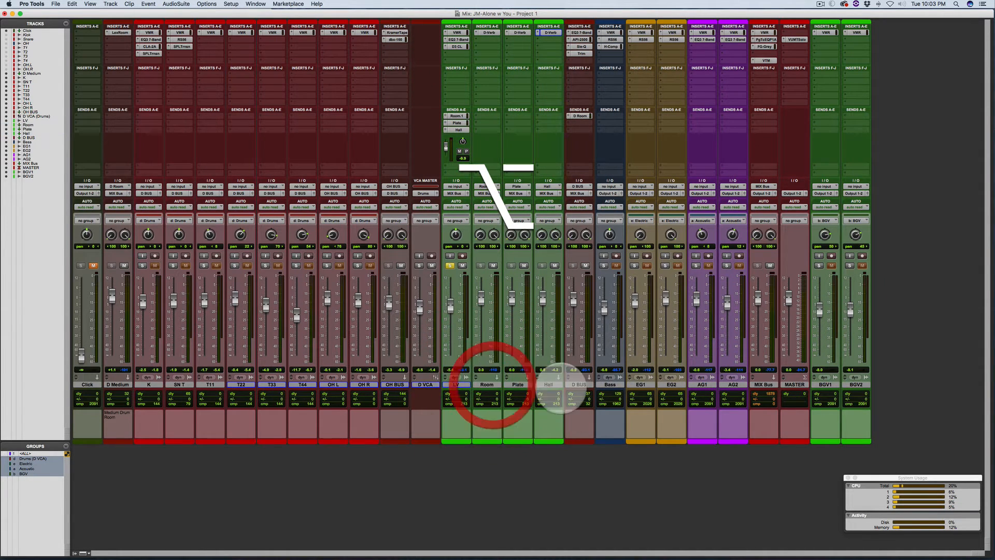
left_click(555, 386)
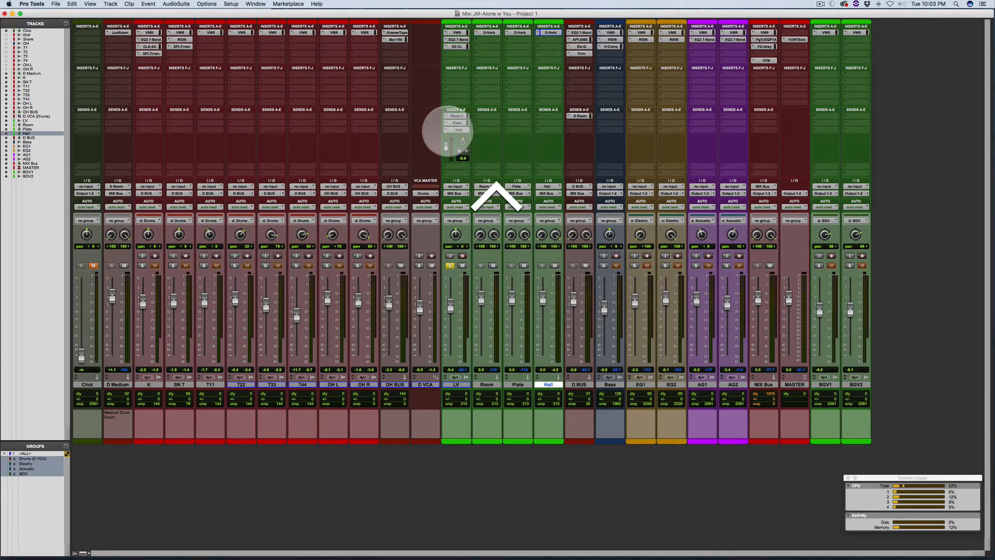
left_click(446, 131, "ctrl+super")
left_click(456, 130)
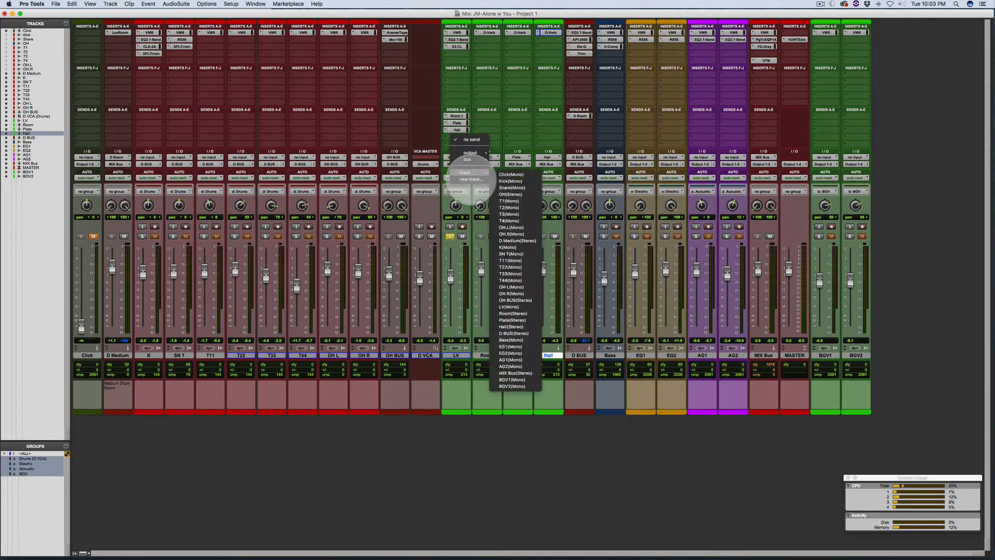
left_click(471, 178)
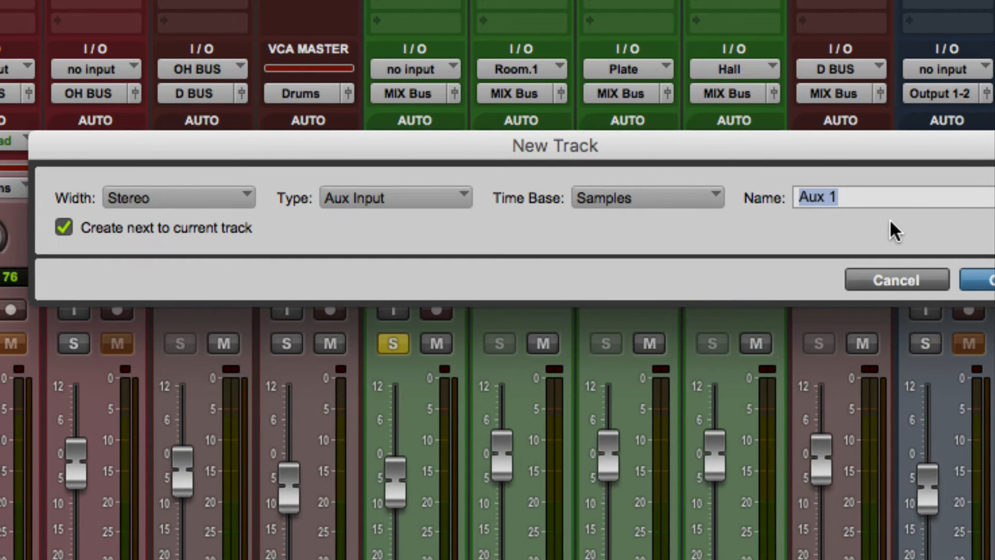
type("D")
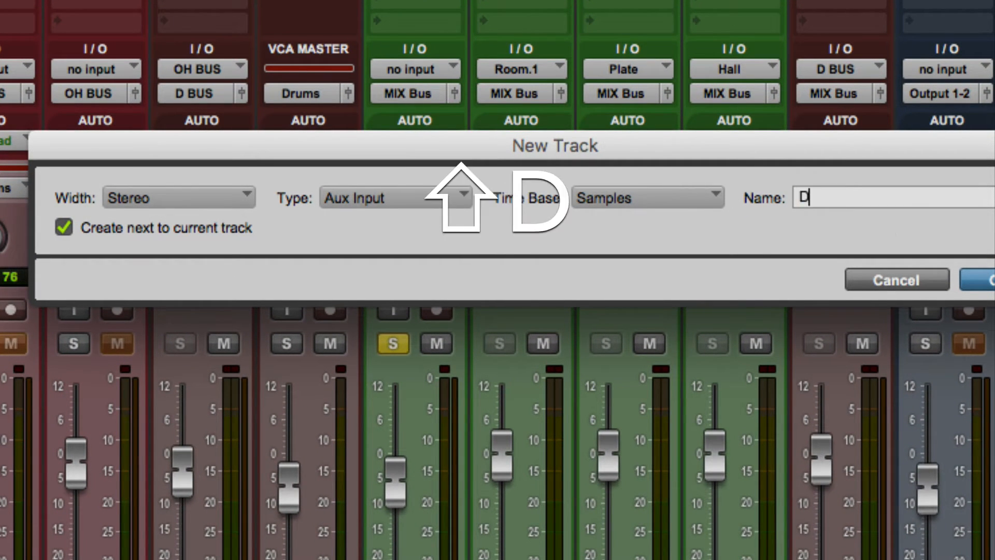
type("1")
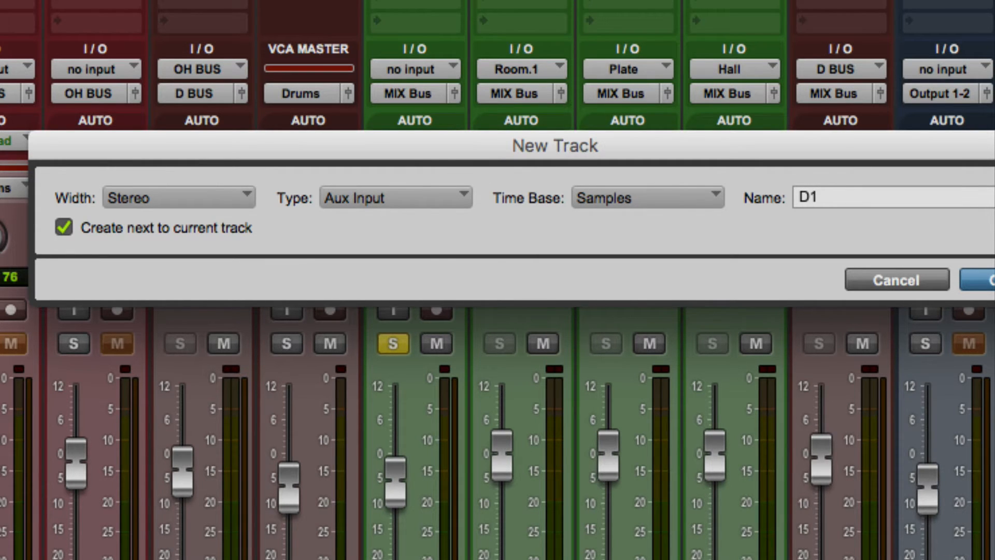
key("Return")
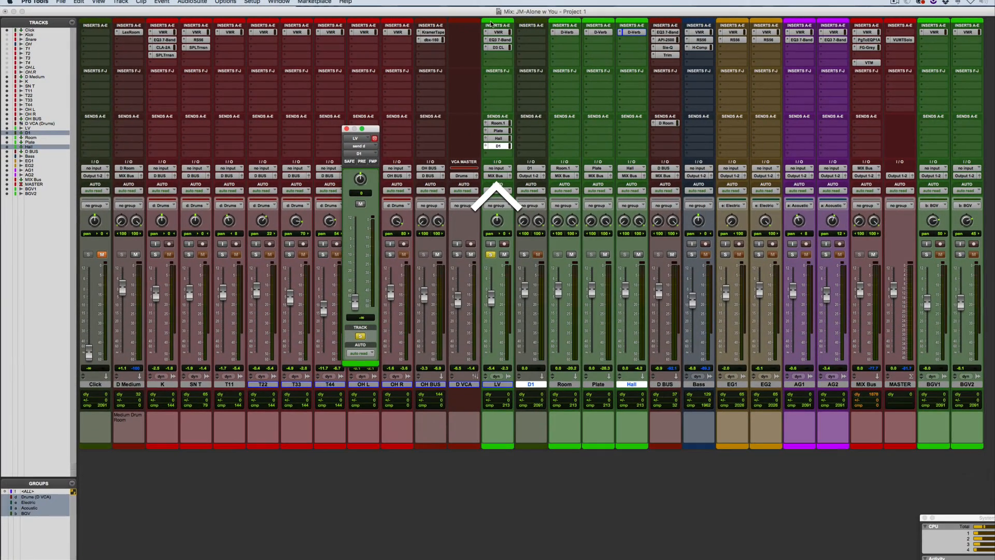
left_click(529, 388)
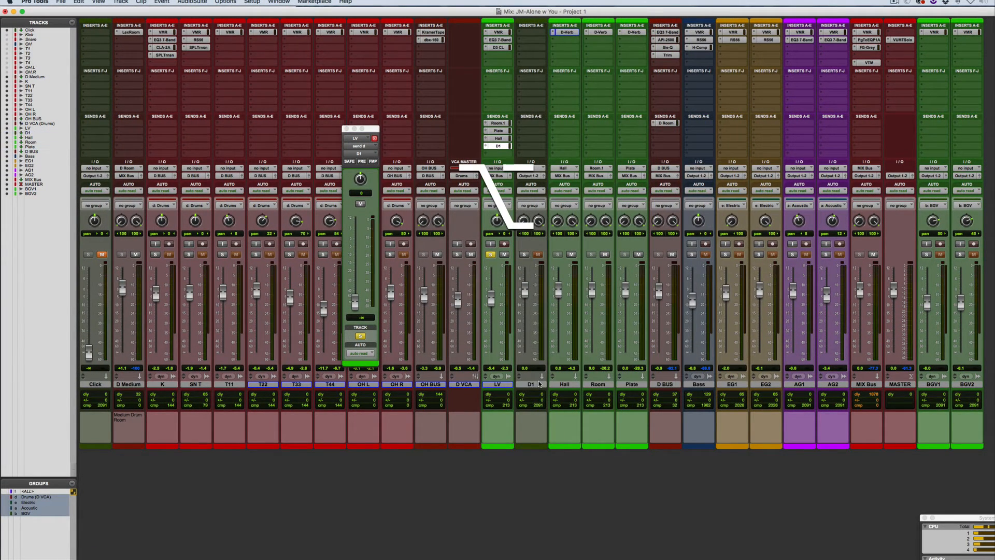
left_click_drag(539, 386, 651, 385)
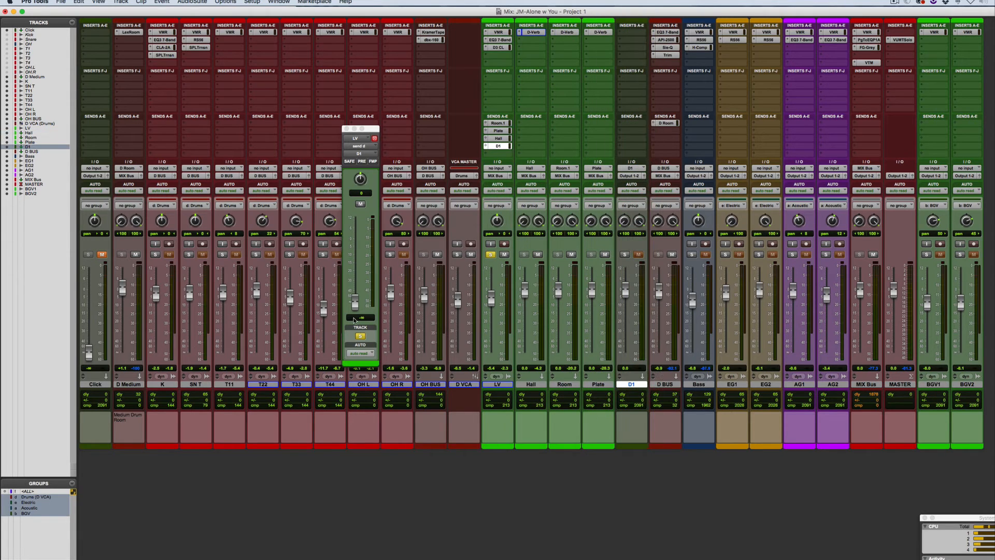
Set the lead vocal's D1 send level to 0.0 and show that send's controls in the mixer strip.
left_click(354, 305, "alt")
left_click(487, 146)
left_click(485, 147, "super")
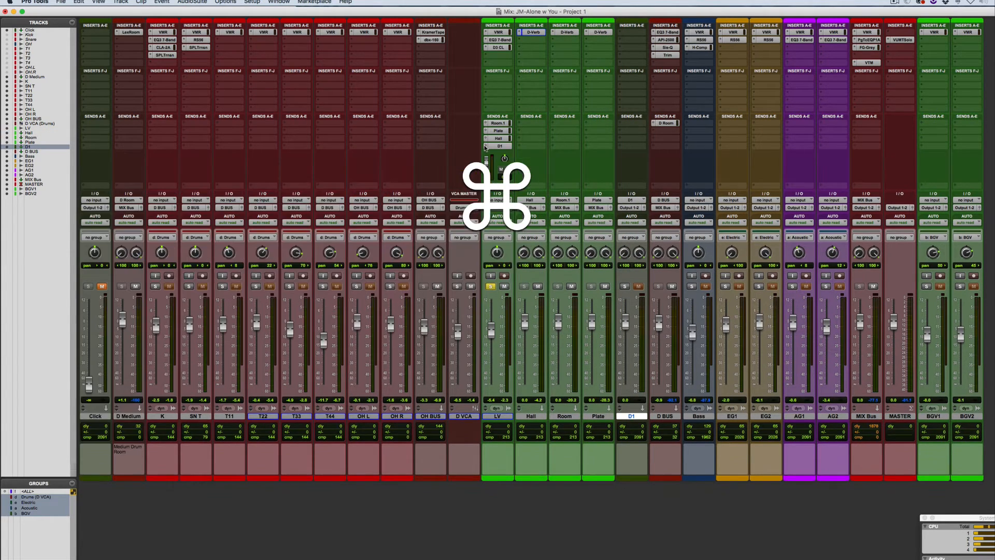
Insert the multi-mono Mod Delay III on the D1 track's first insert and close its window.
left_click(638, 36)
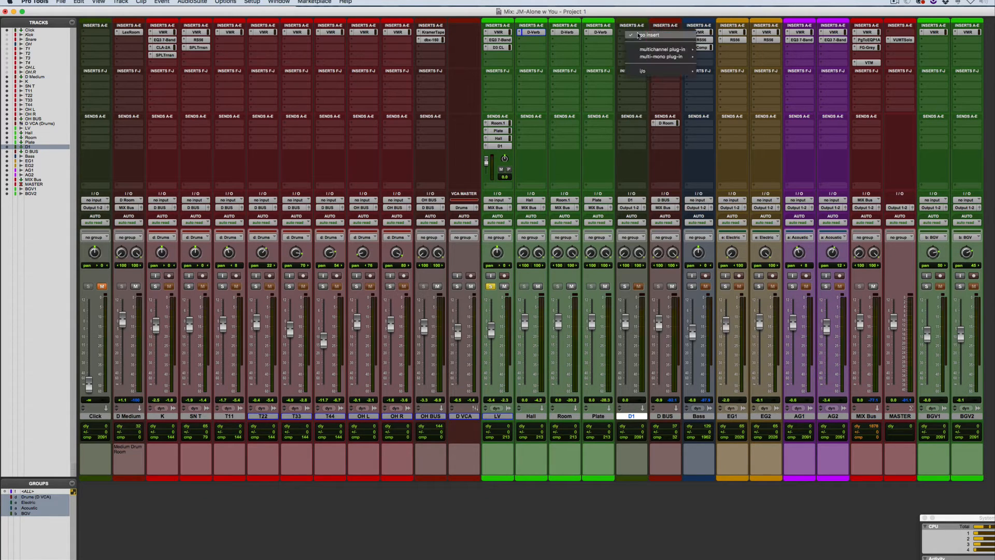
mouse_move(652, 50)
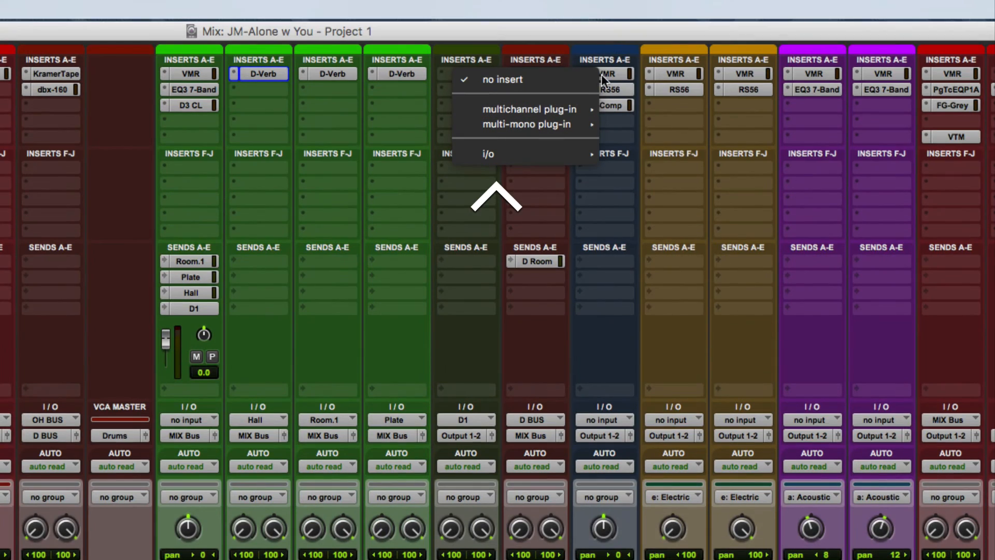
mouse_move(674, 54)
mouse_move(646, 187)
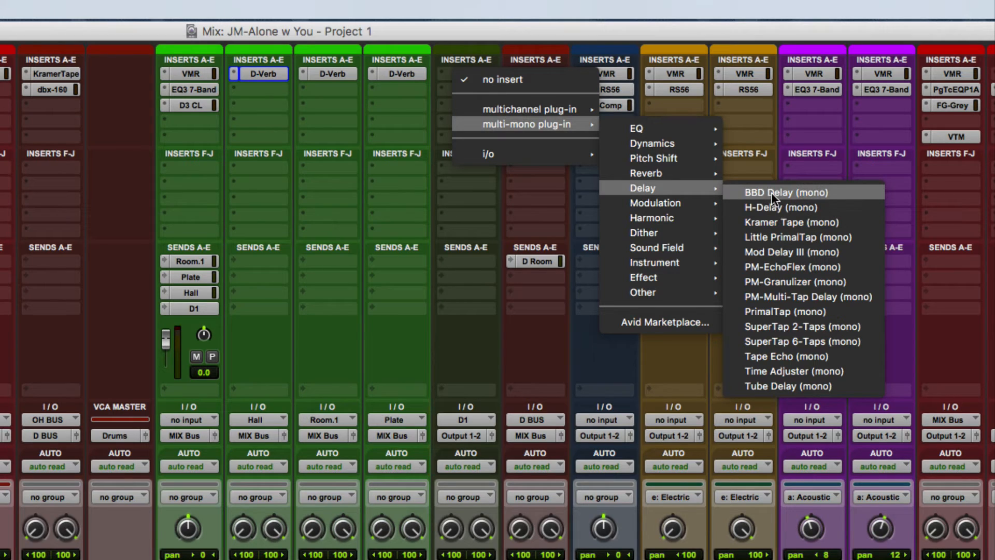
left_click(773, 246)
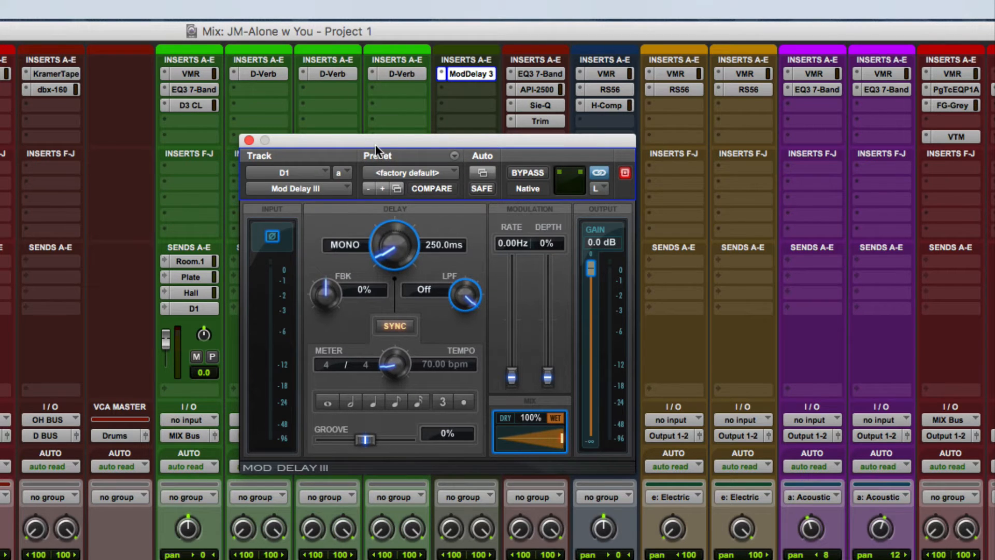
left_click_drag(375, 144, 376, 147)
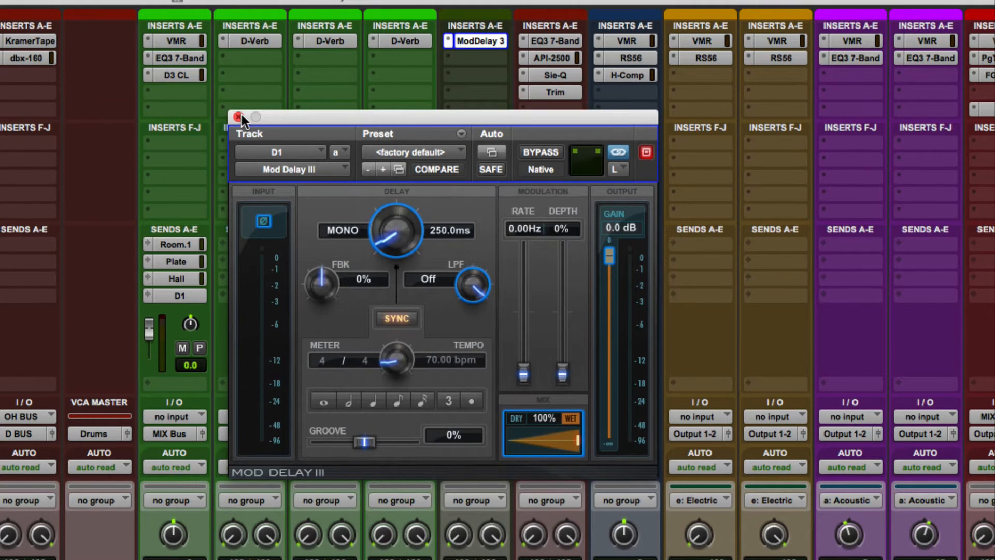
left_click(238, 117)
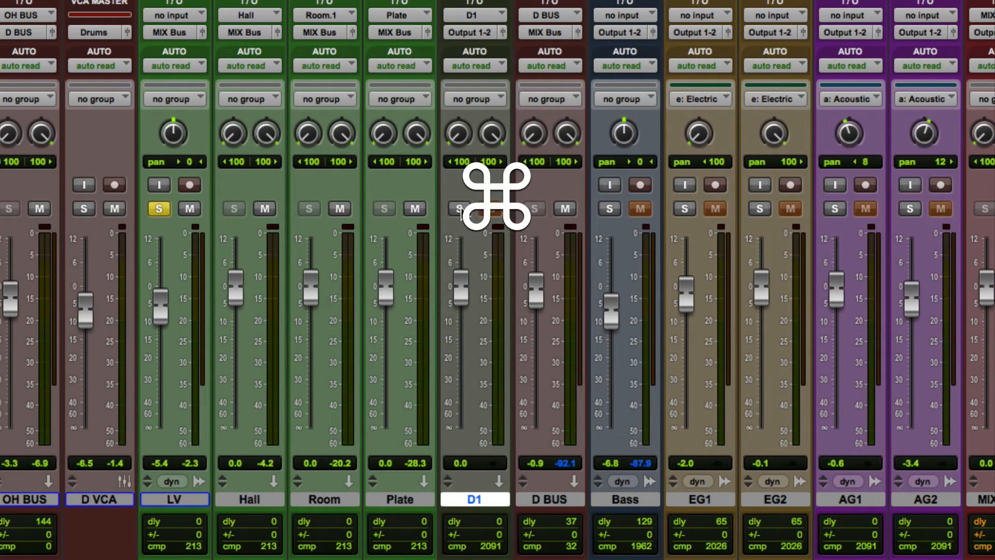
Solo-safe the D1 track and route its output to the MIX Bus track.
left_click(459, 207, "super")
left_click(469, 32)
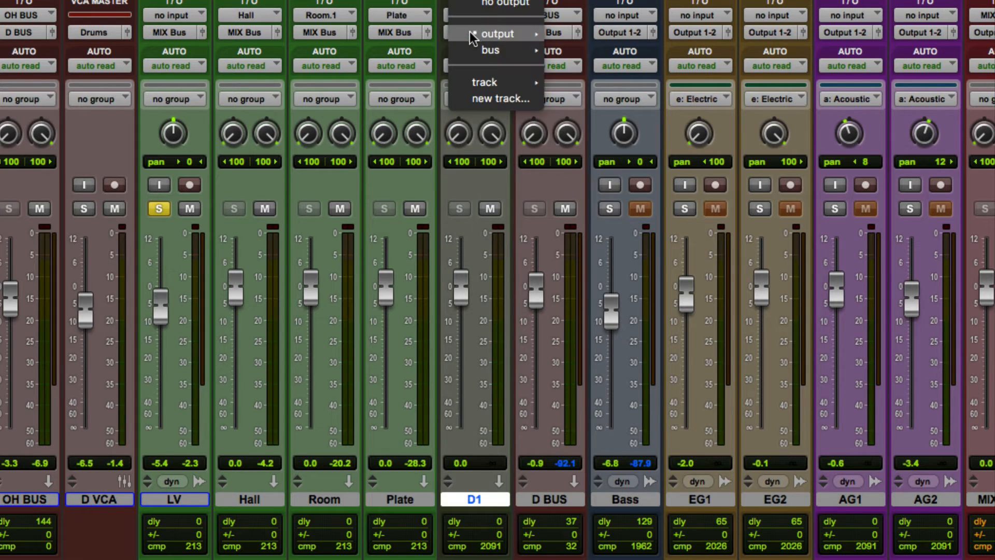
mouse_move(490, 82)
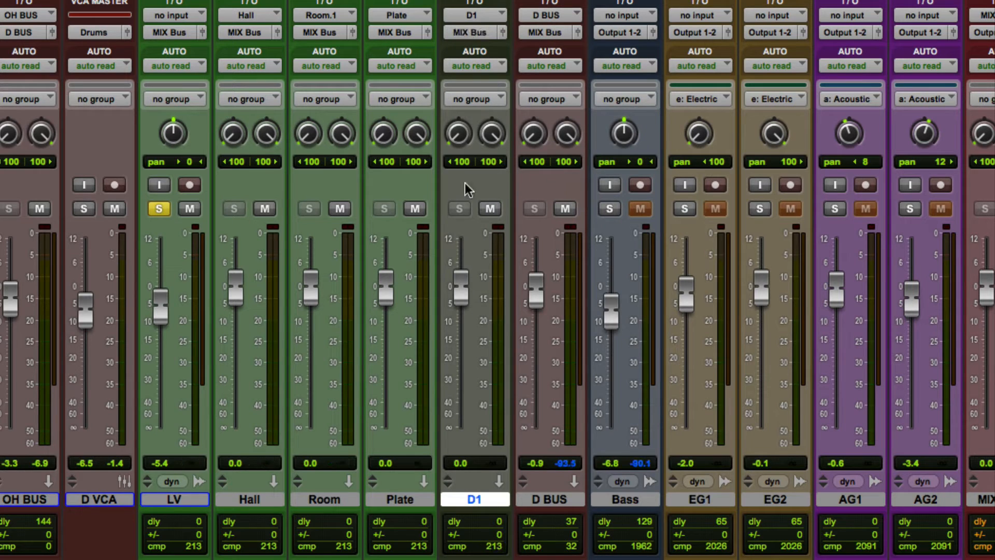
Start playback and reopen the D1 track's Mod Delay III.
key("space")
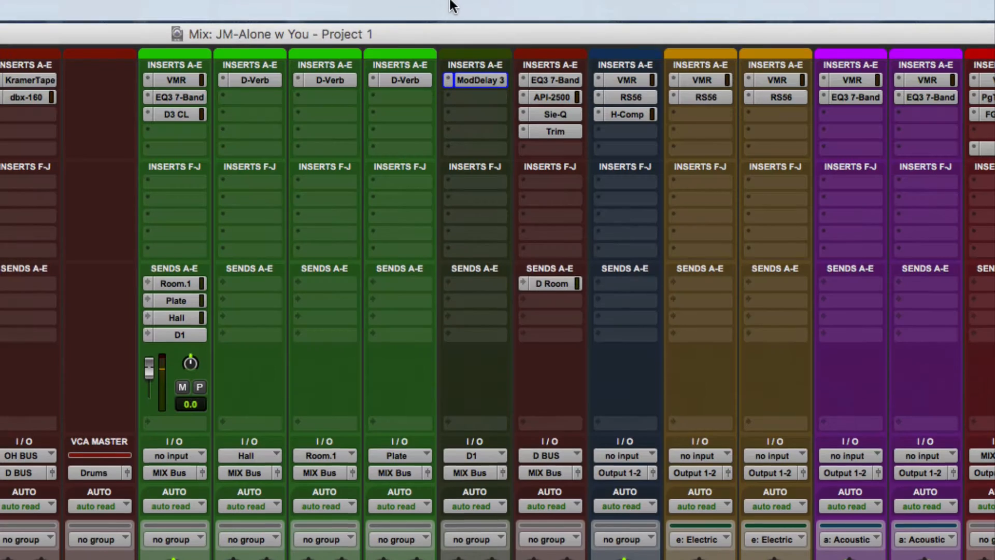
left_click(480, 80)
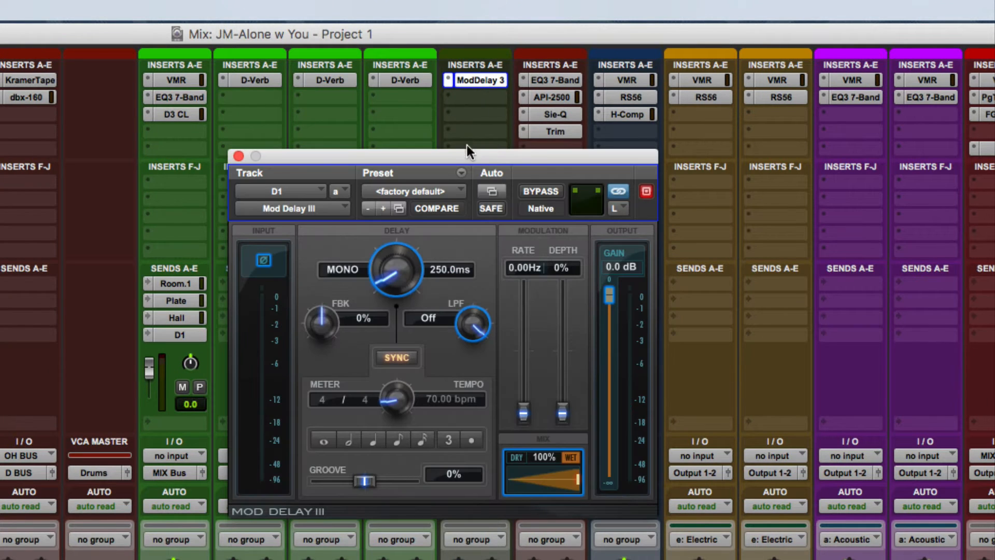
left_click_drag(466, 151, 496, 146)
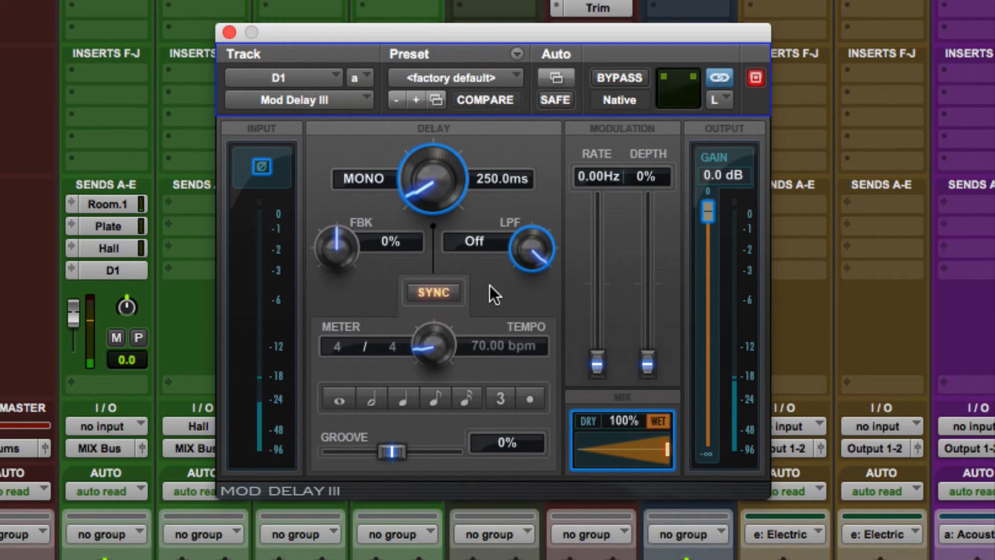
Mute the lead vocal's Room.1, Plate and Hall sends to hear the D1 delay by itself.
left_click(115, 203, "super")
left_click(114, 224, "super")
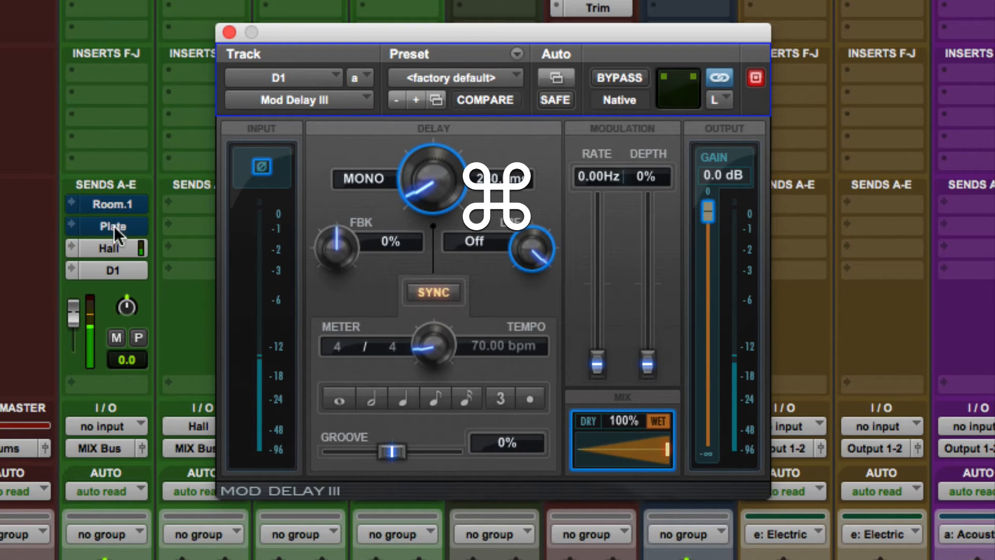
left_click(115, 242, "super")
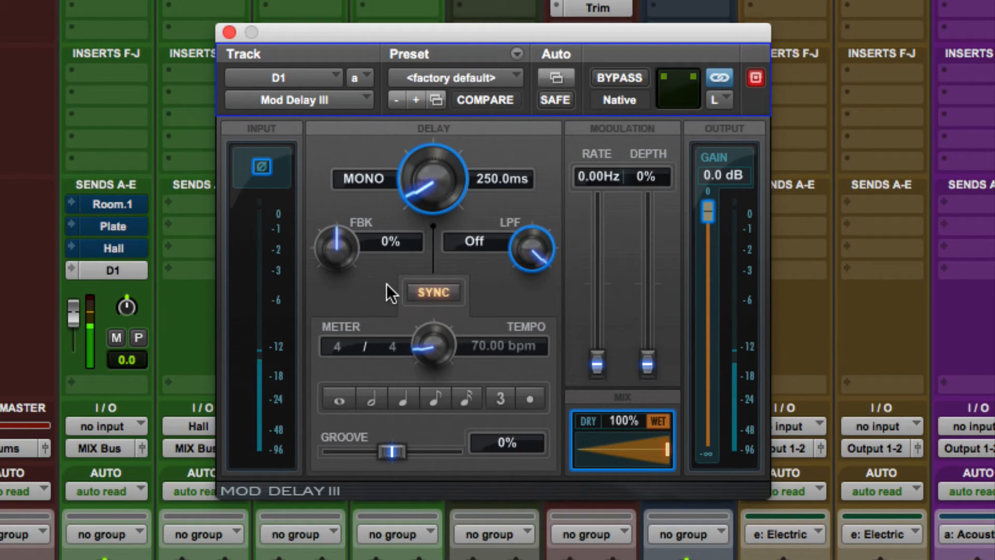
Load the ModDly II - Short preset in the D1 Mod Delay III and raise the delay time to 127.8 ms.
left_click(456, 76)
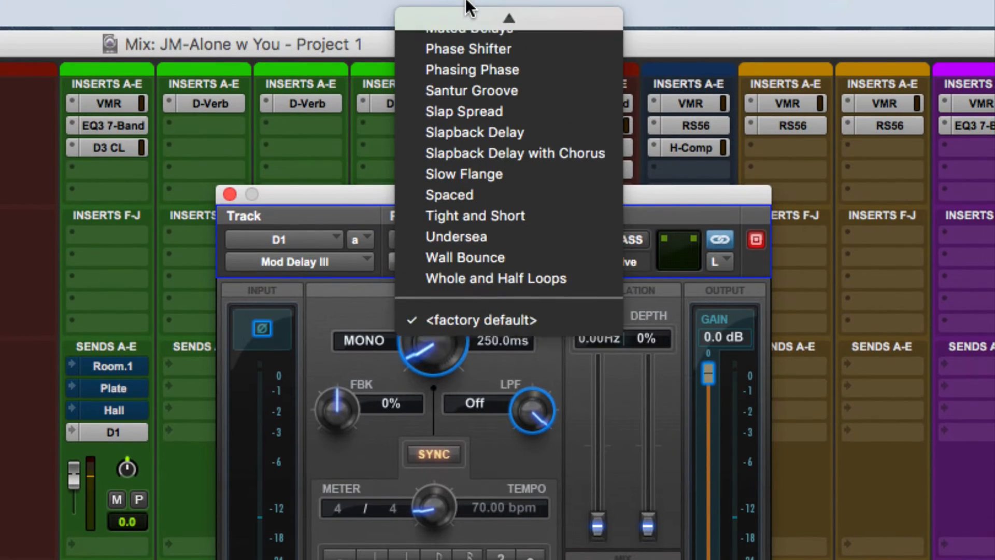
mouse_move(468, 5)
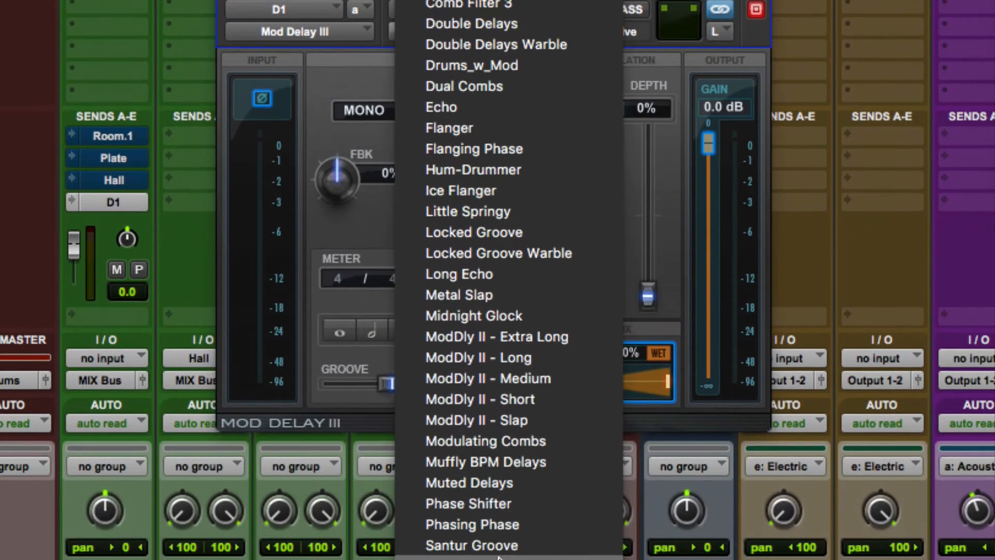
left_click(472, 400)
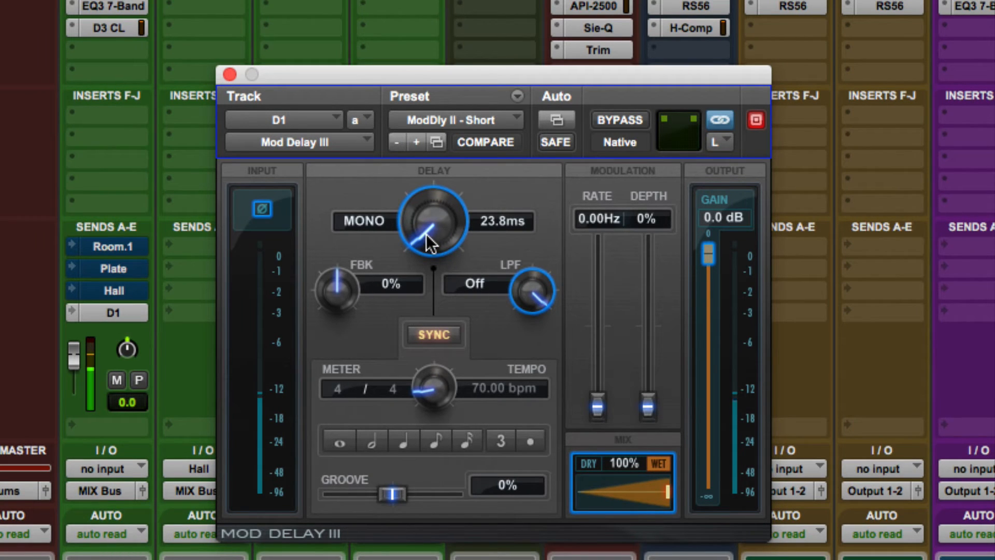
left_click_drag(428, 243, 424, 231)
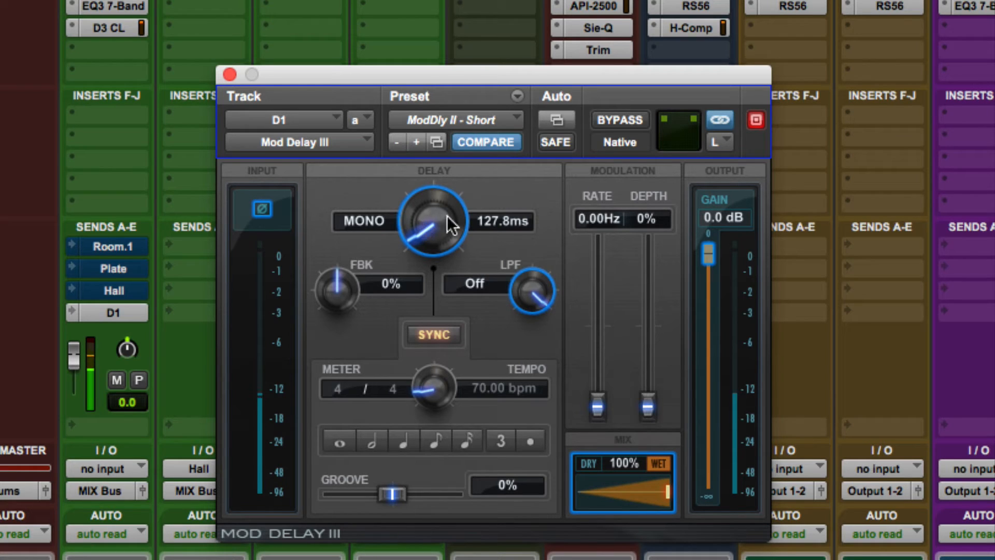
View the linked right channel's delay settings and return to the left channel.
left_click(719, 142)
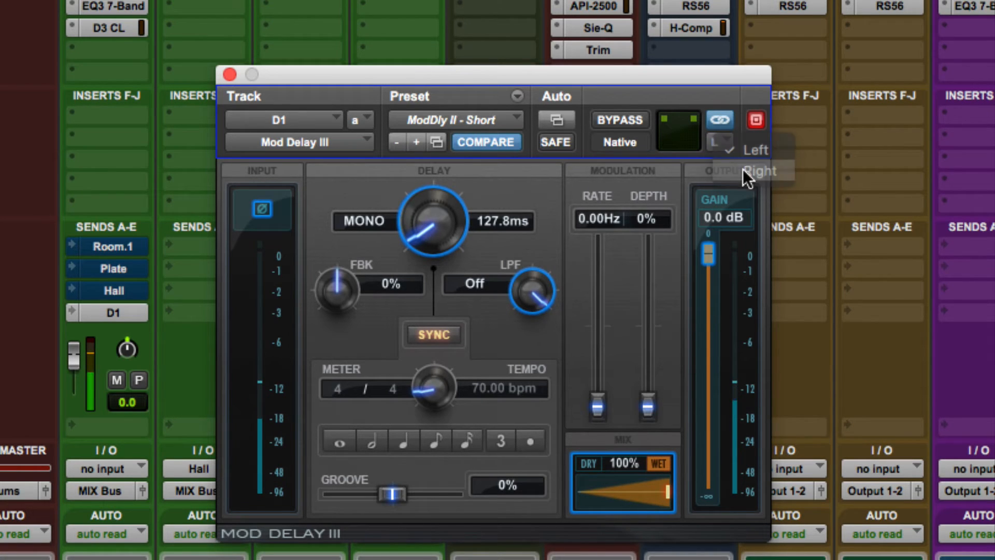
left_click(742, 169)
left_click(722, 148)
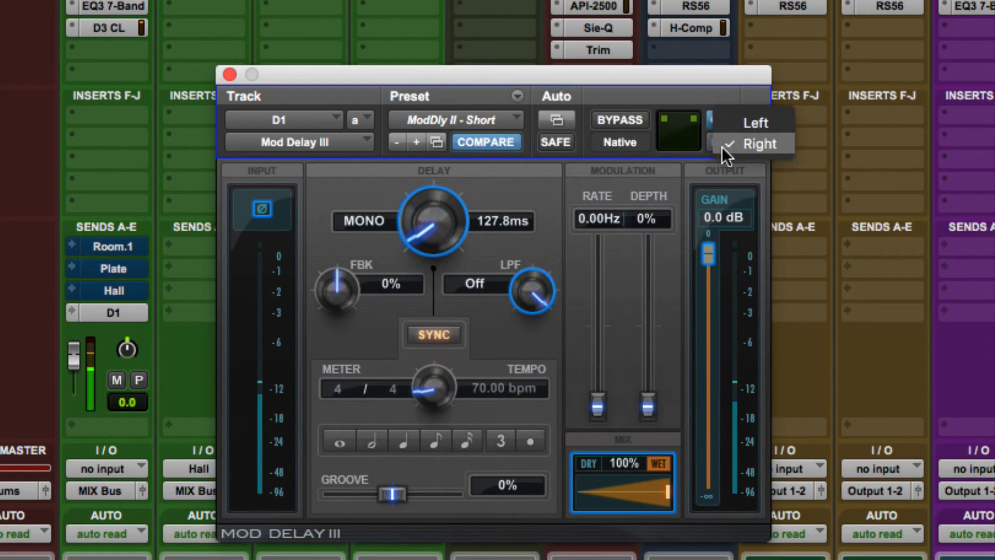
left_click(740, 126)
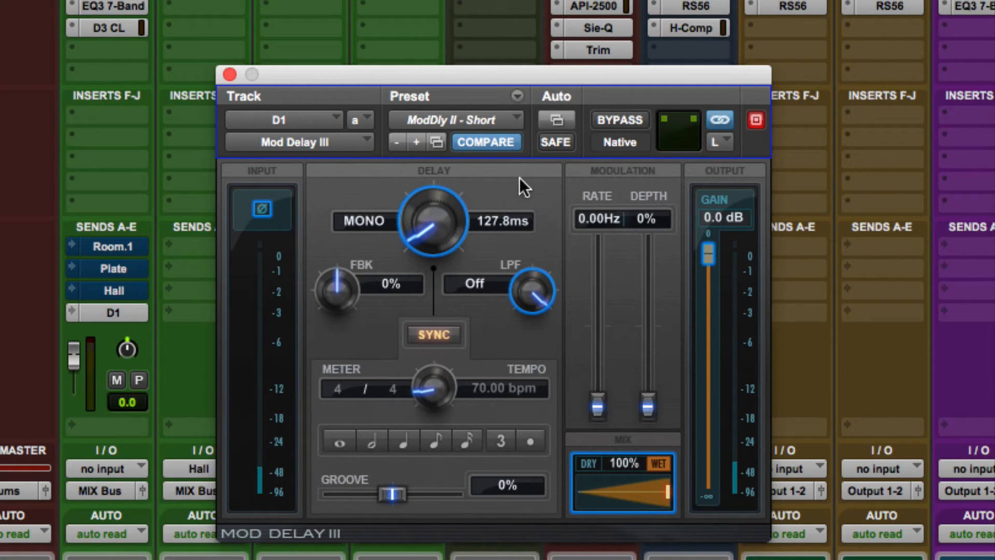
Unlink the left and right channels and raise the left channel's delay time to about 2630 ms.
left_click(719, 142)
left_click(739, 163)
left_click(717, 117)
left_click(719, 133)
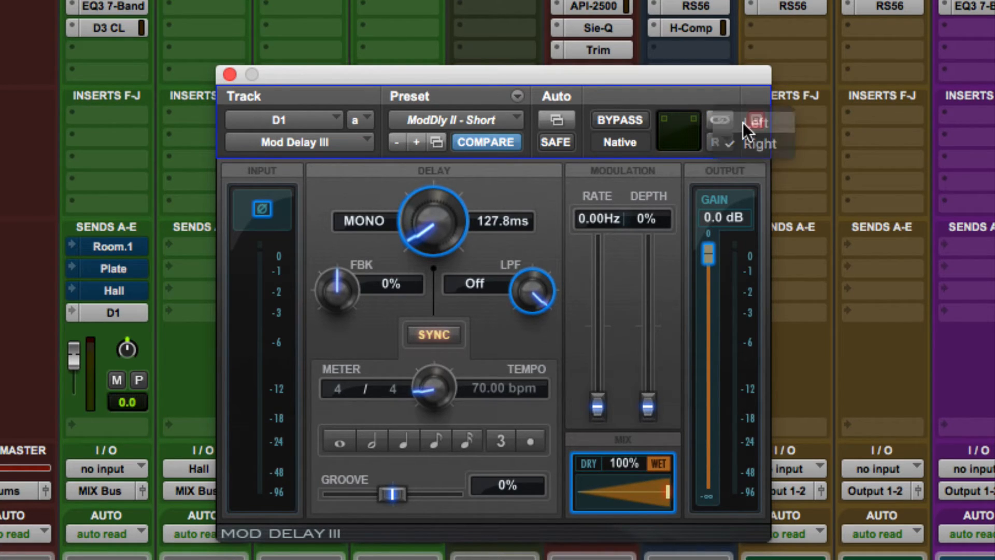
left_click(742, 122)
left_click_drag(424, 241, 427, 149)
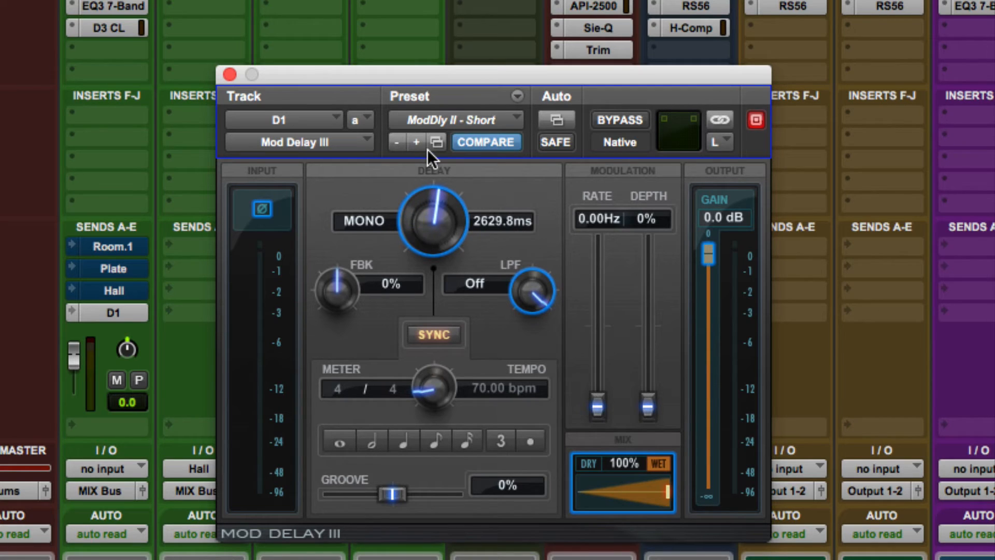
Set the right channel's delay time separately to about 2883 ms.
left_click(720, 141)
left_click(742, 164)
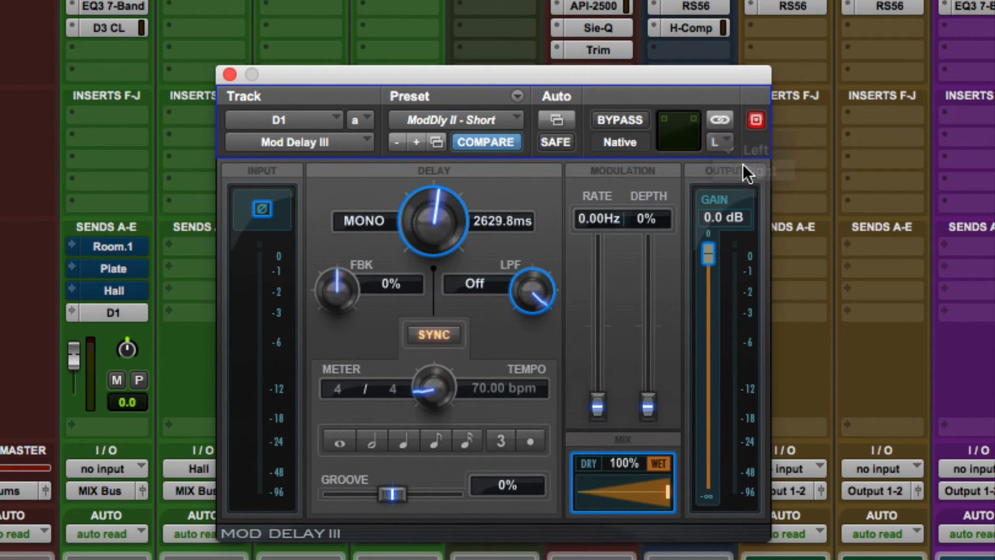
left_click_drag(429, 247, 442, 147)
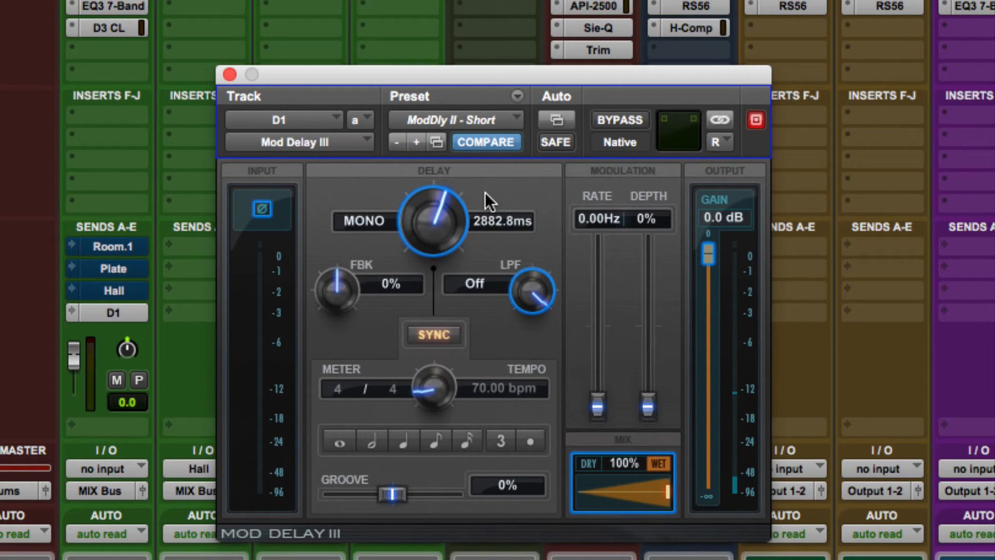
Try to relink the two channels from the left channel, retaining the left channel's settings.
left_click(716, 142)
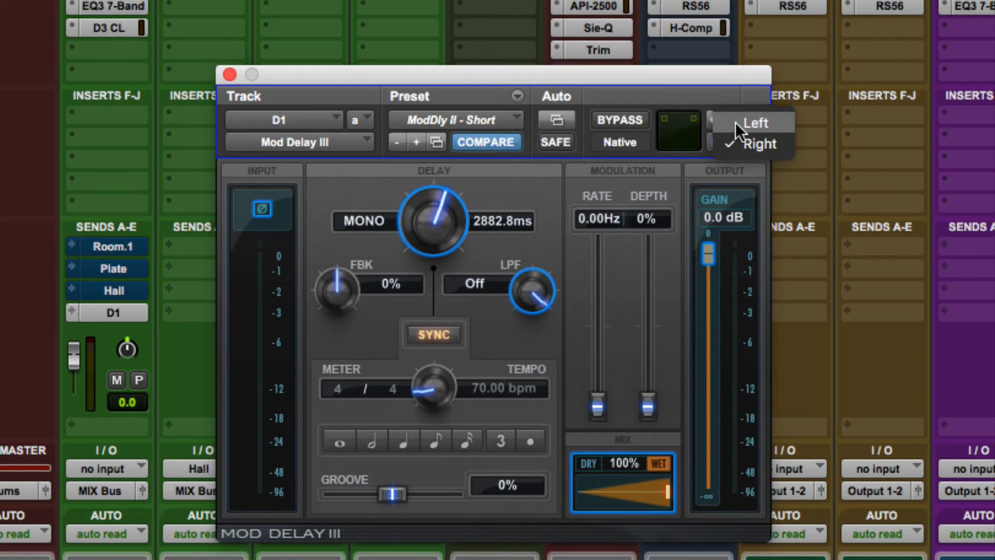
left_click(735, 122)
left_click(723, 119)
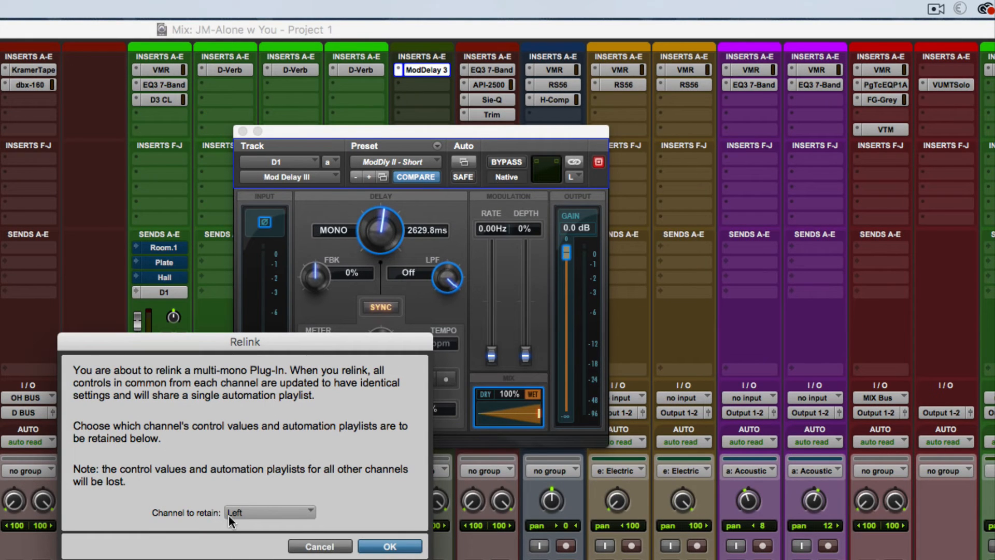
left_click(364, 547)
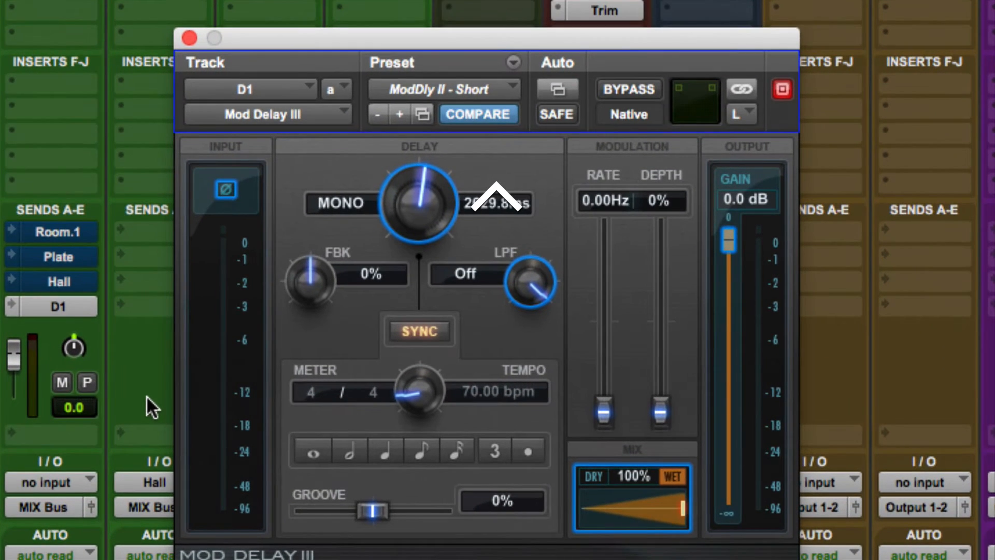
Reload the ModDly II - Short preset on the left channel during playback and relink both channels.
key("ctrl+space")
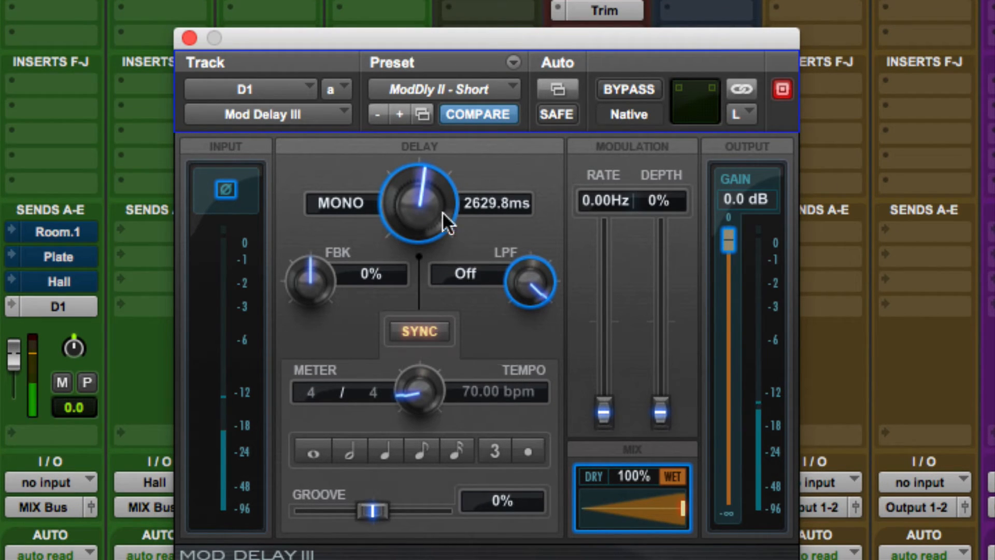
left_click_drag(428, 206, 403, 297)
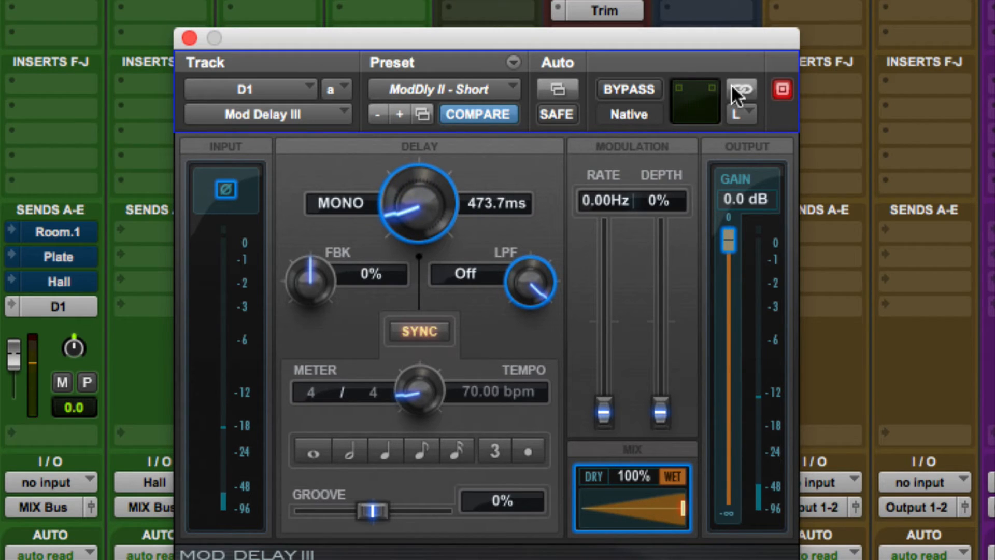
left_click(481, 89)
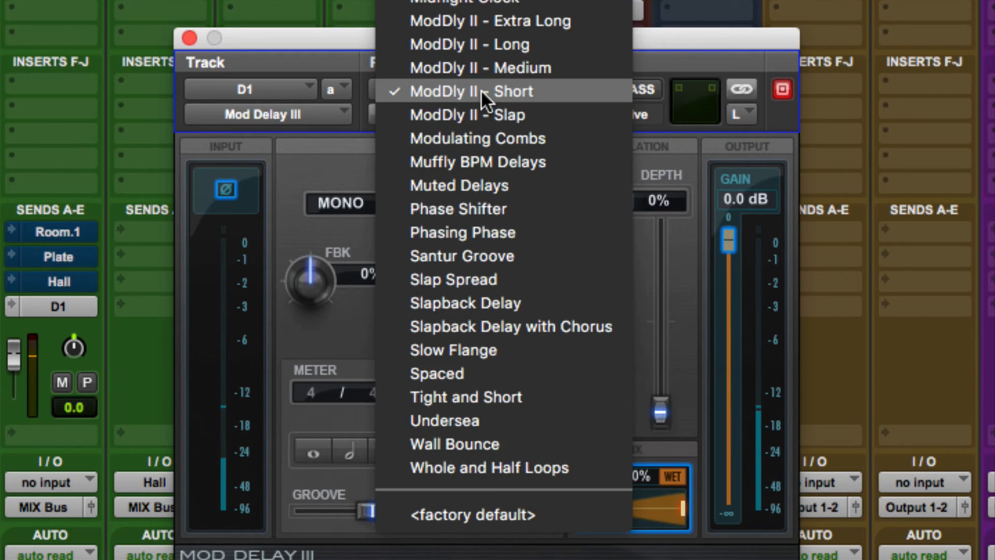
left_click(481, 89)
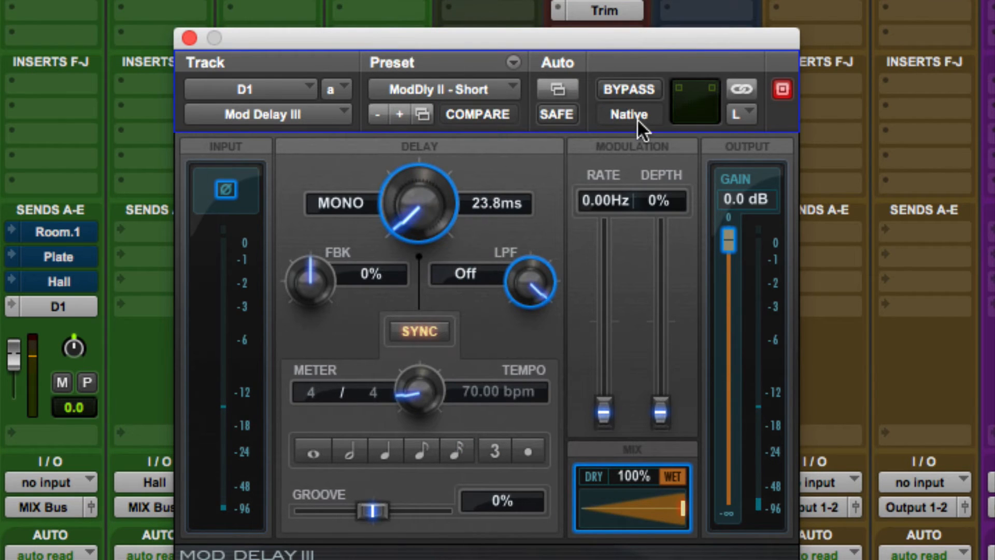
left_click(740, 89)
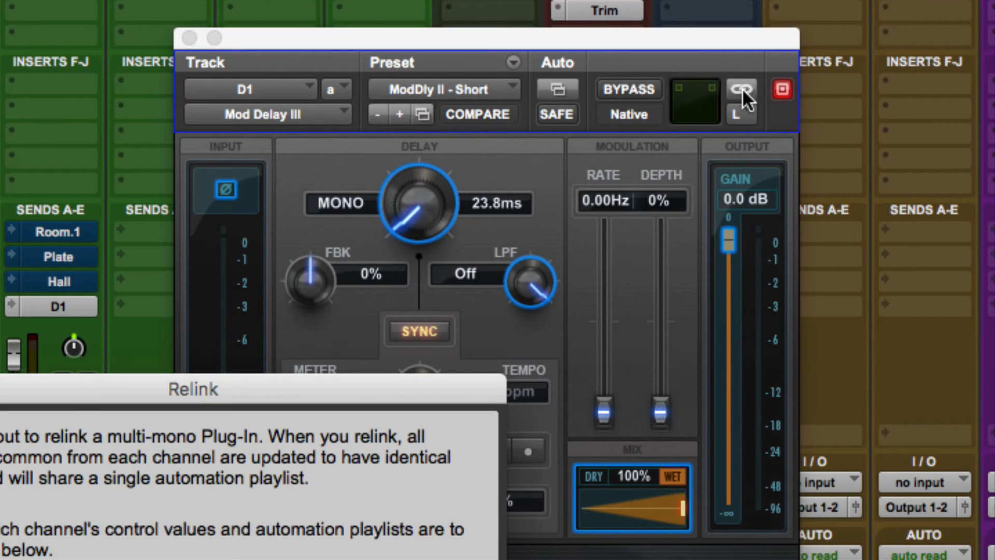
key("Return")
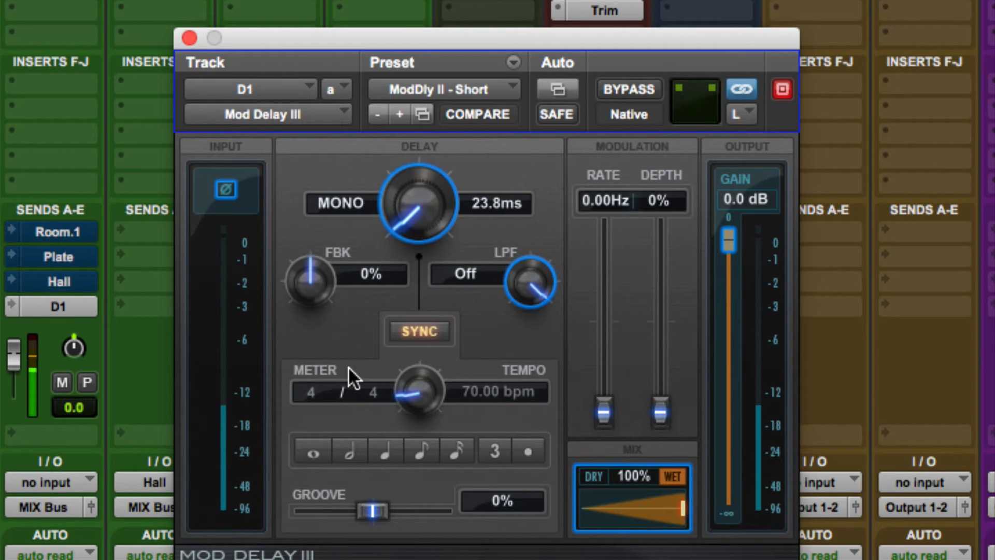
Audition half-note and eighth-note delays and set the tempo-synced delay to a sixteenth note.
left_click(352, 448)
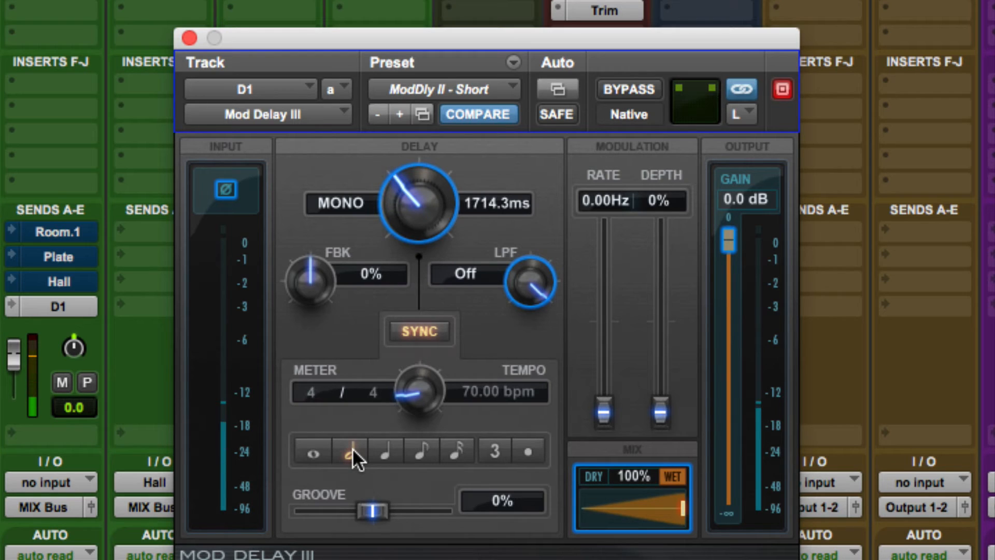
left_click(431, 450)
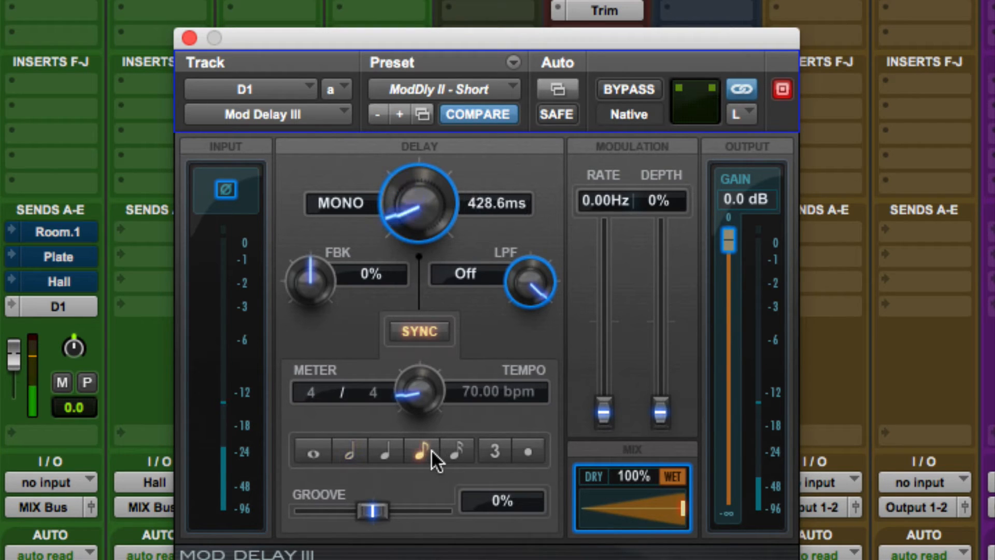
left_click(450, 450)
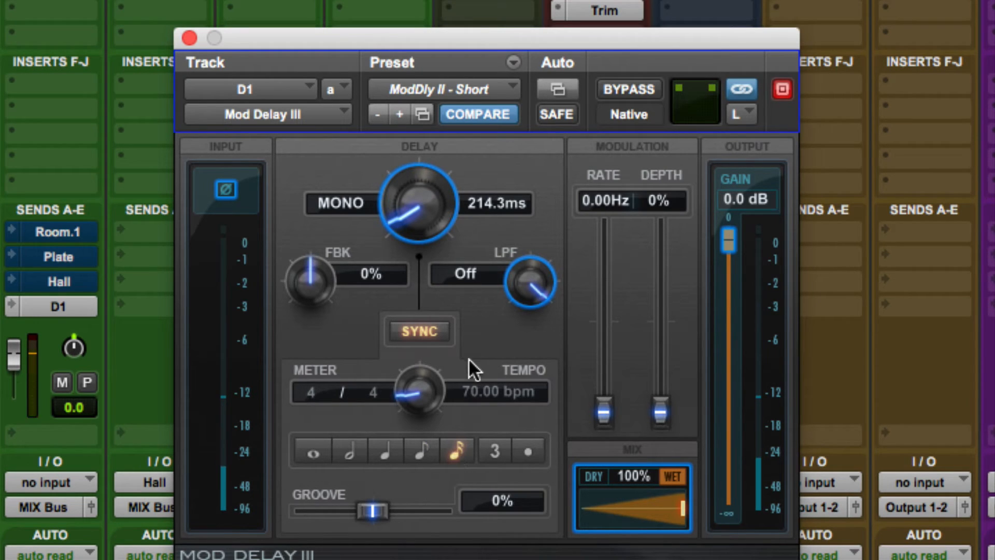
Sweep the delay's low-pass filter and set its cutoff to 380 Hz.
left_click_drag(530, 283, 498, 461)
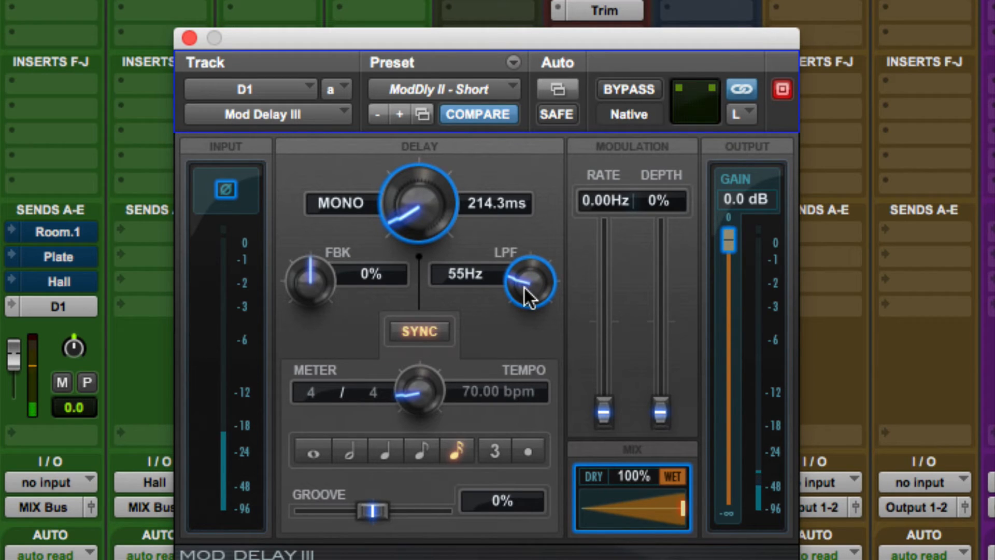
left_click_drag(523, 285, 509, 318)
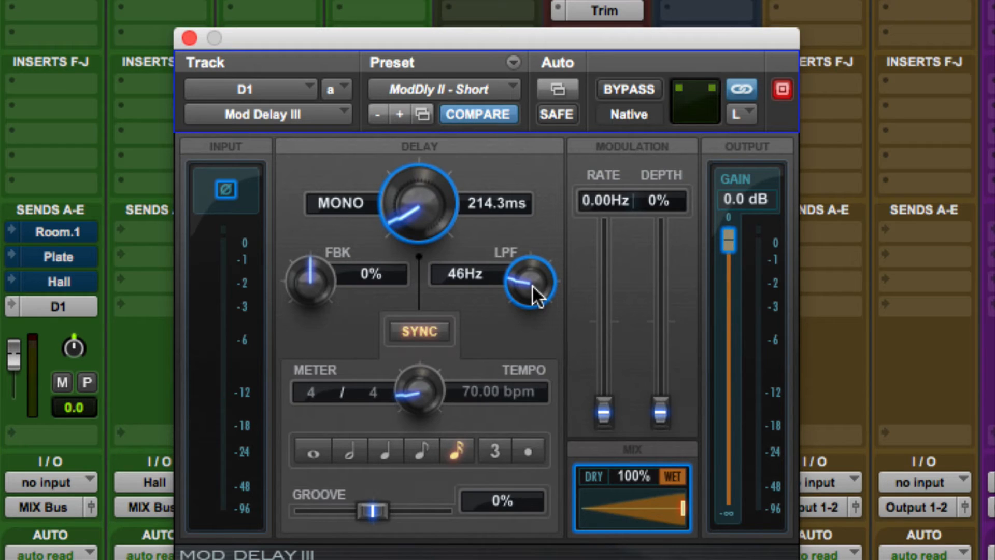
left_click_drag(532, 284, 533, 190)
left_click_drag(525, 260, 500, 319)
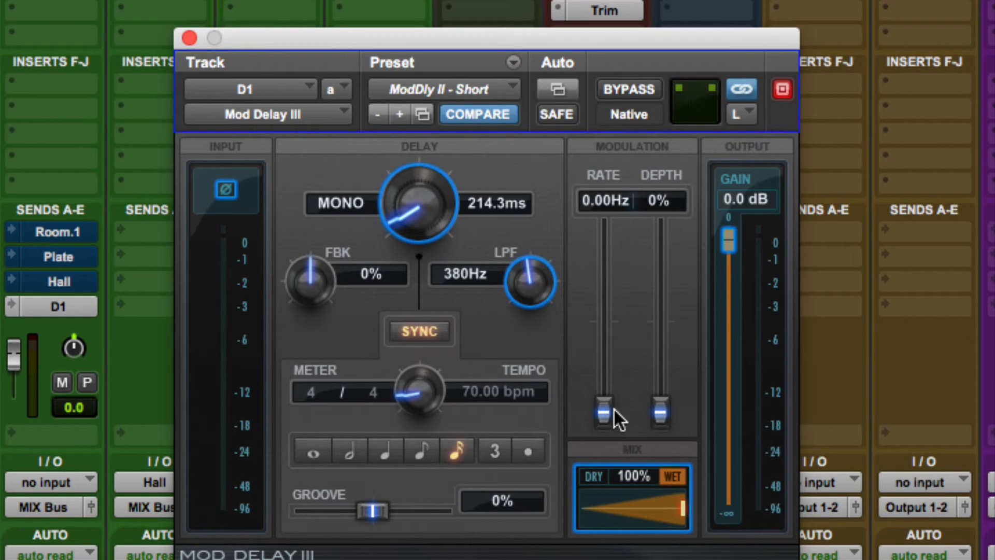
Audition the modulation at a 20 Hz rate and 100% depth, and return both to zero.
left_click_drag(612, 413, 605, 222)
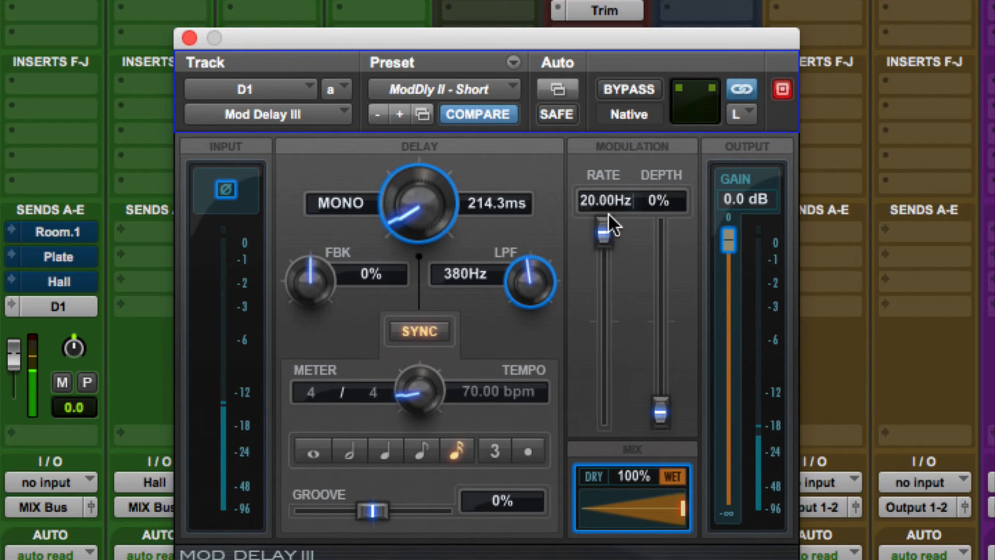
left_click_drag(661, 409, 671, 186)
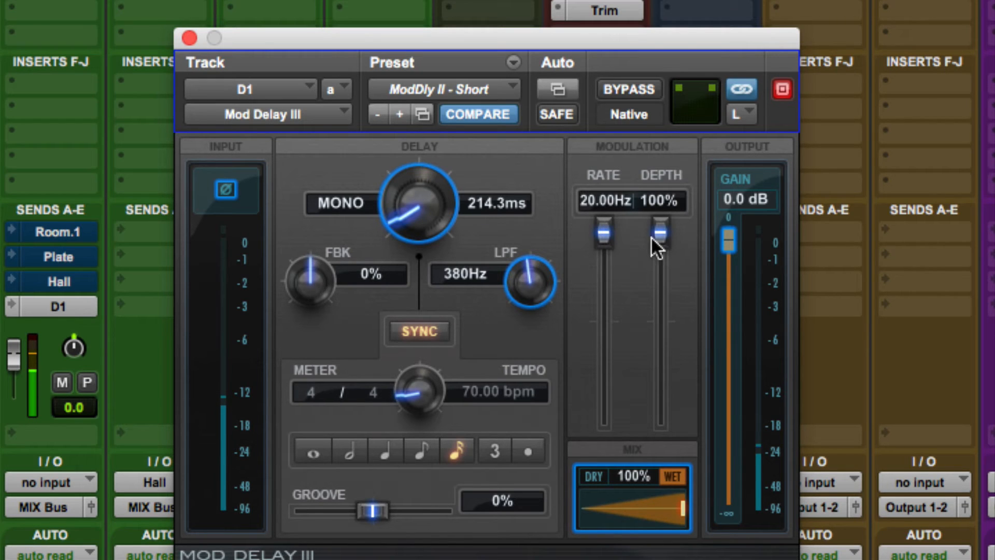
left_click_drag(656, 231, 654, 436)
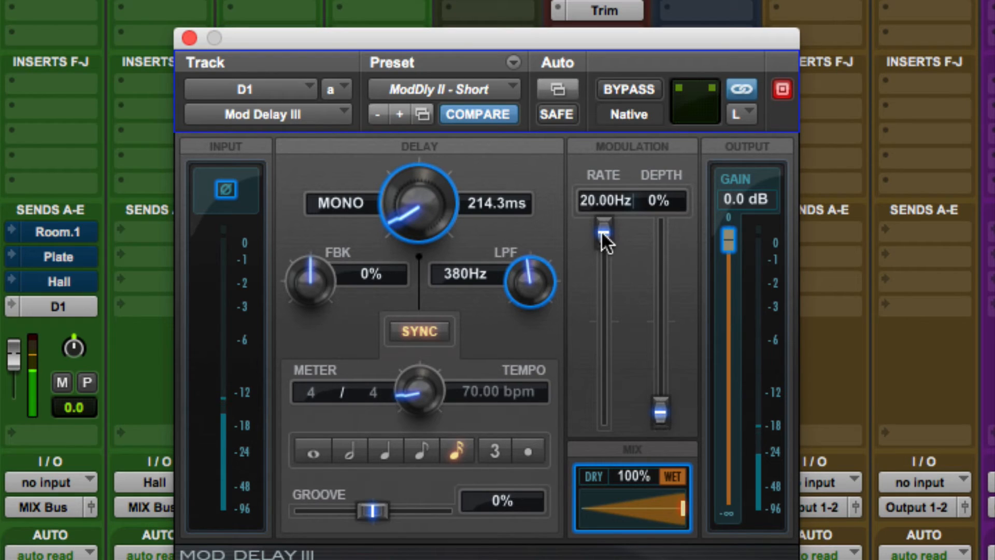
left_click_drag(601, 231, 581, 445)
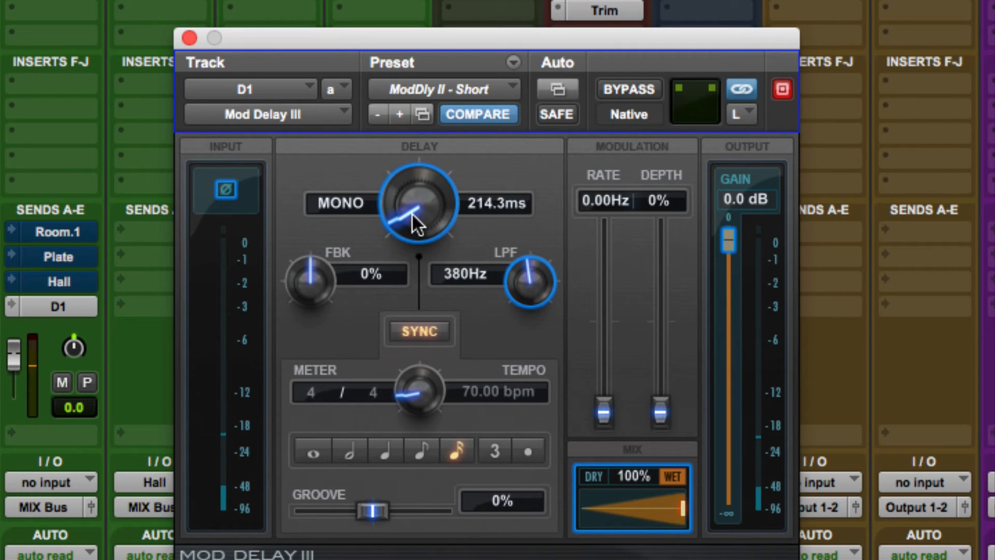
Try free delay times of about 487 and 530 ms, and restore the sixteenth-note delay.
left_click_drag(412, 213, 407, 154)
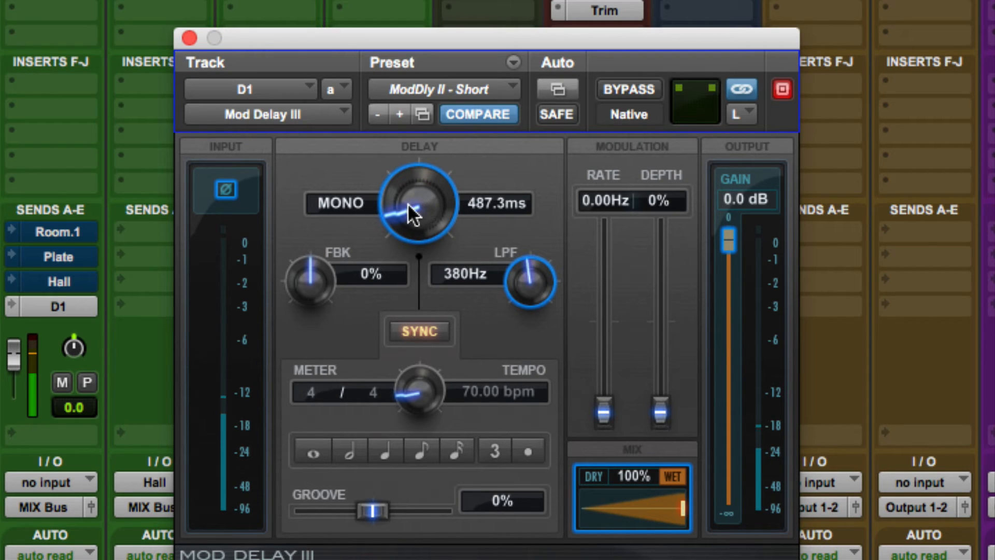
left_click_drag(403, 204, 411, 236)
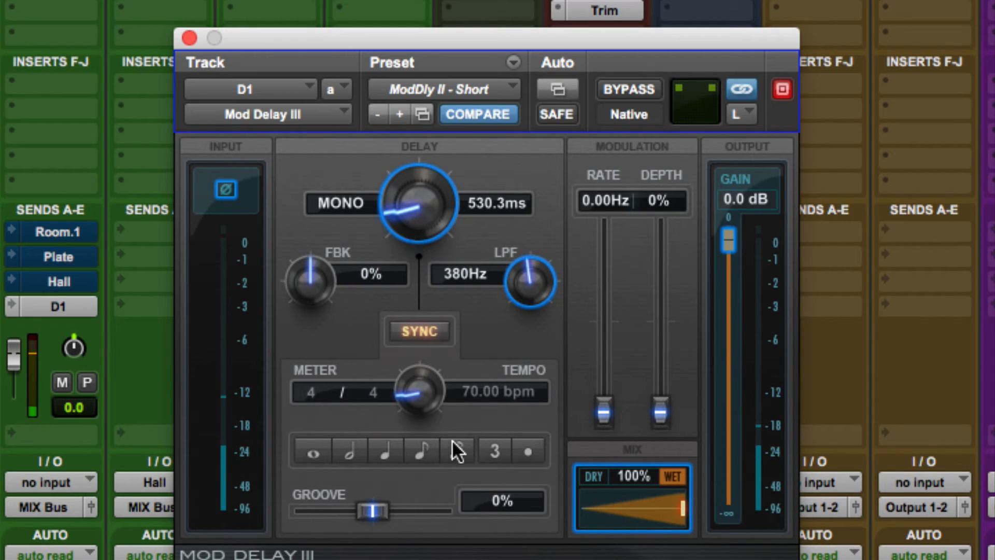
left_click(455, 449)
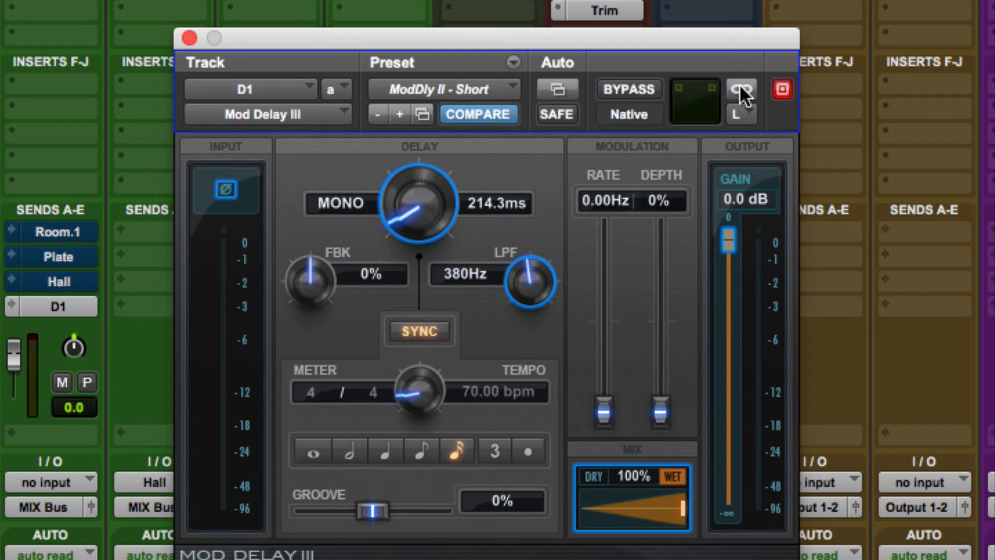
Set the unlinked right channel's delay feedback to 43%.
left_click(738, 114)
left_click(760, 145)
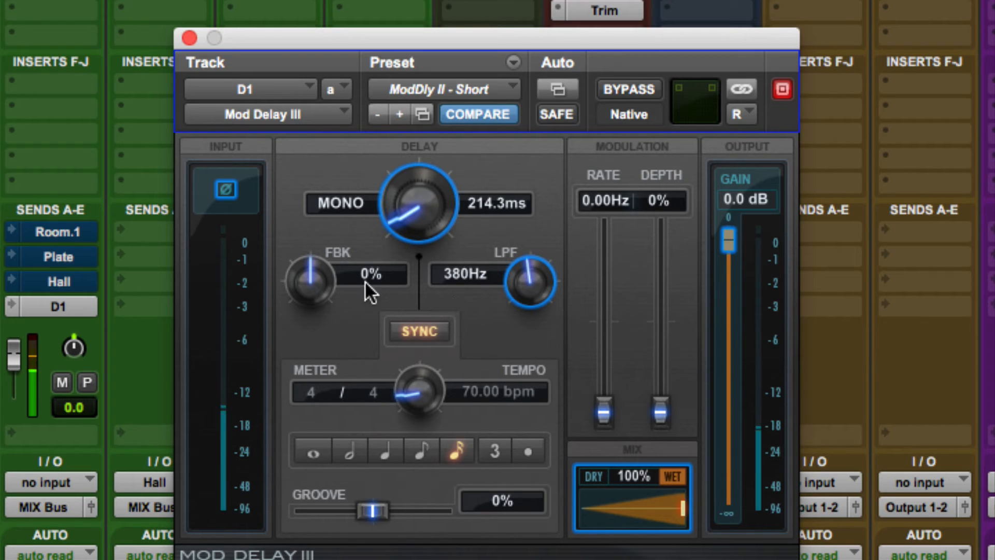
left_click_drag(319, 268, 328, 324)
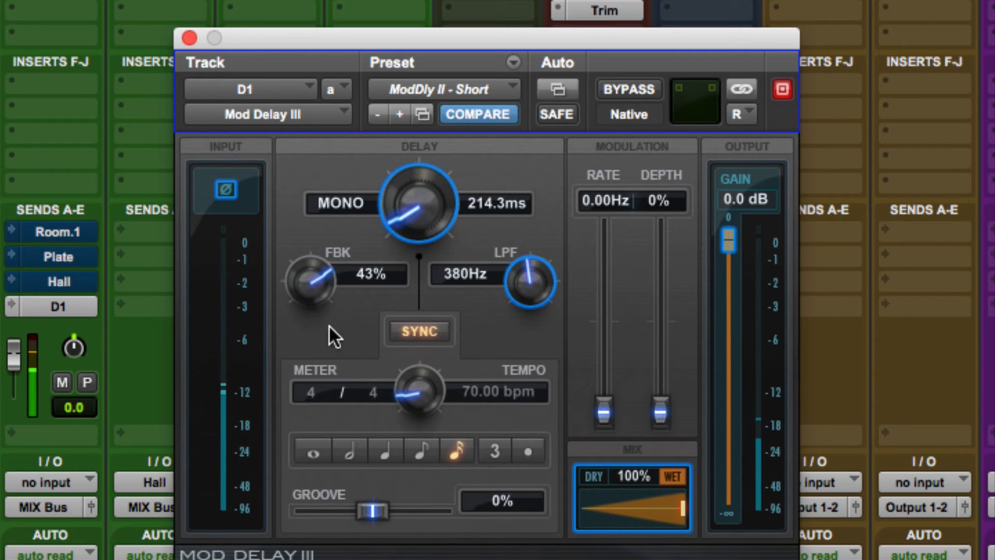
Set the right channel's delay to an eighth note and its low-pass filter cutoff to 1609 Hz.
left_click(415, 446)
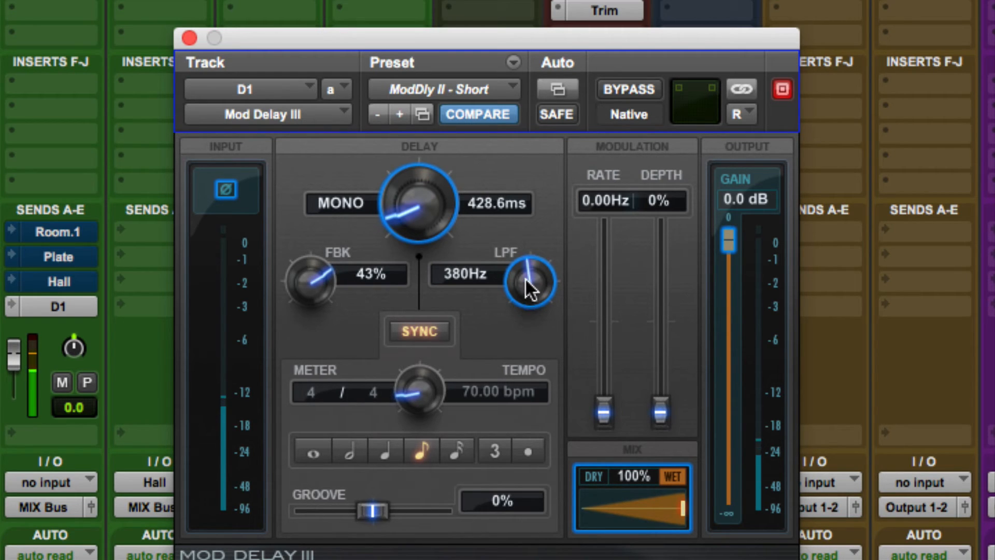
left_click_drag(524, 278, 520, 346)
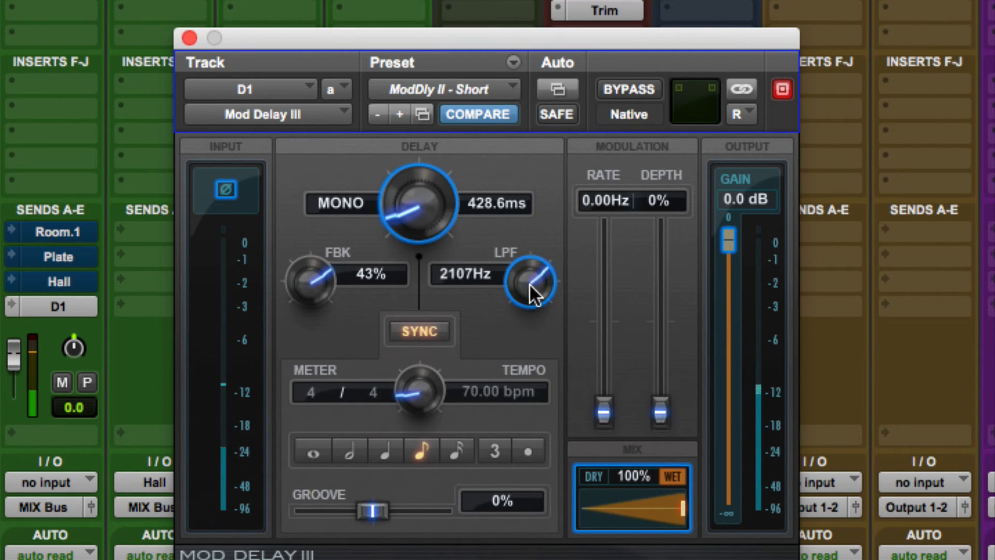
left_click_drag(532, 291, 529, 322)
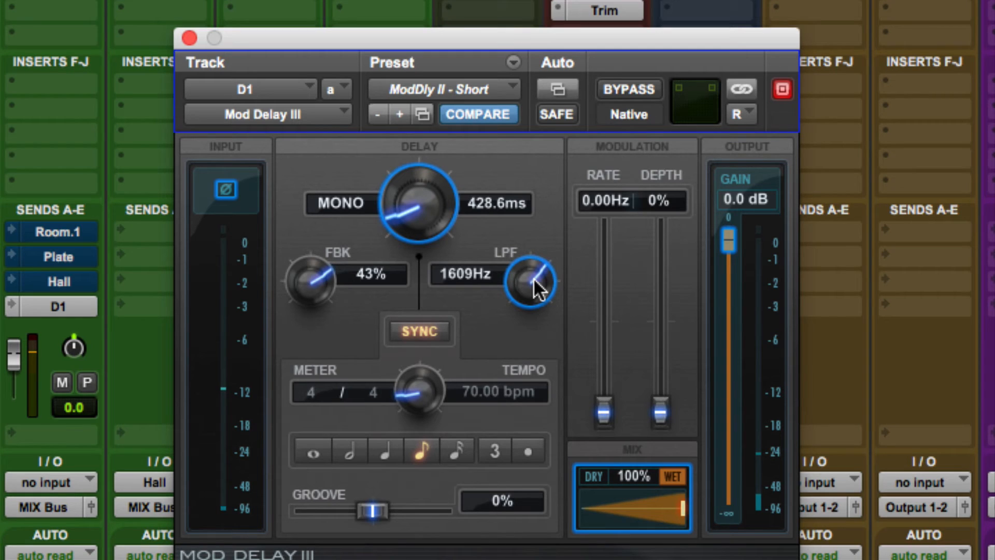
Unmute the lead vocal's Room.1, Plate and Hall sends and close the delay plug-in.
left_click(70, 224, "super")
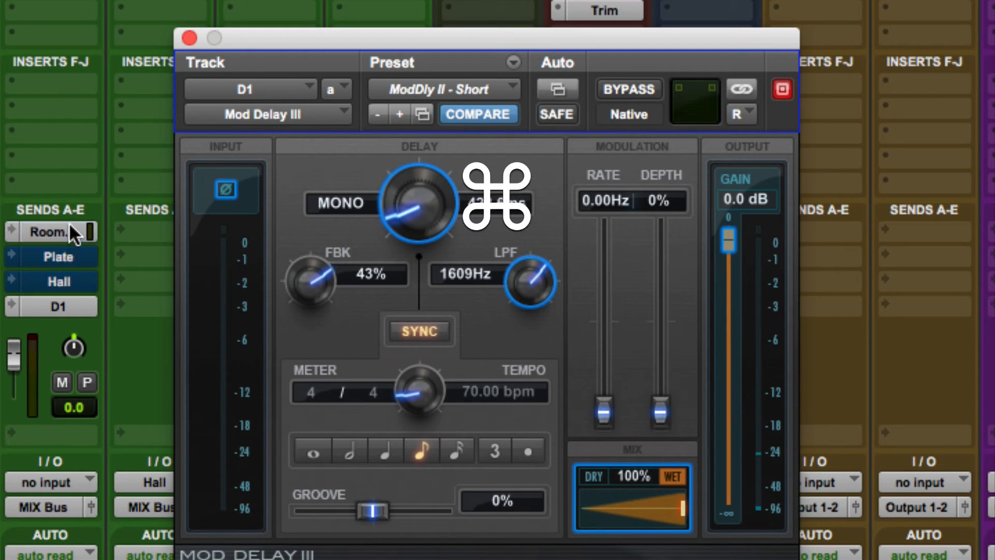
left_click(60, 253, "super")
left_click(63, 271, "super")
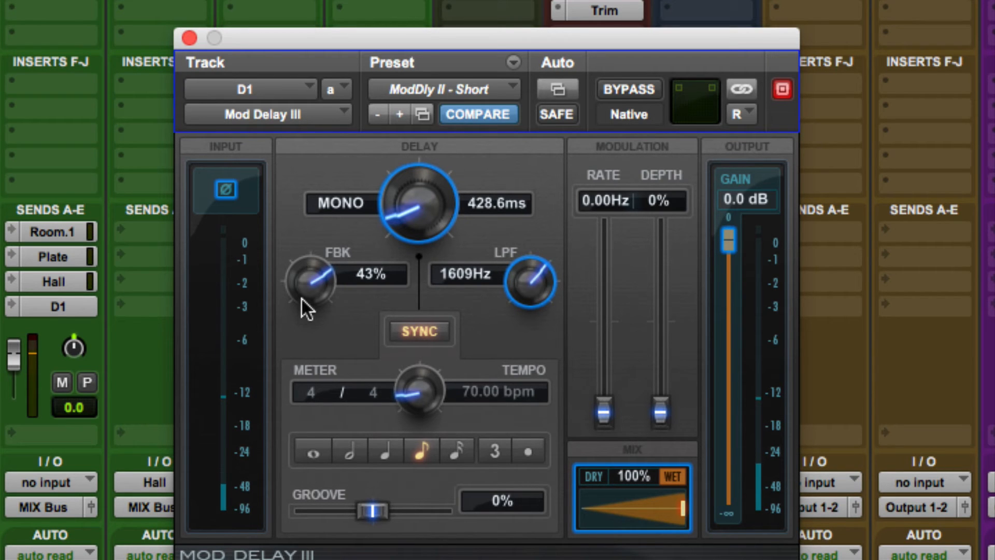
left_click(190, 37)
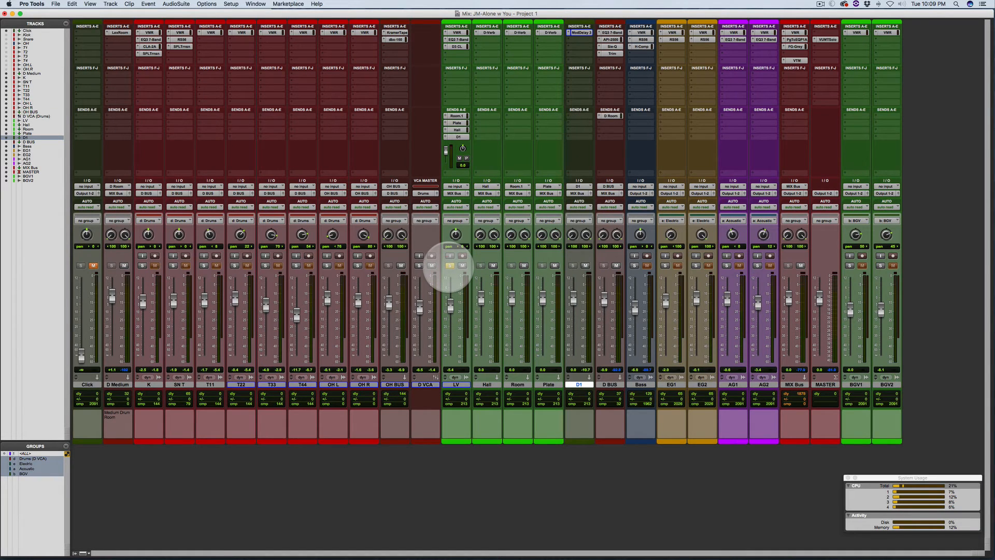
Unsolo the LV track and lower its D1 send to -15.1 dB while the full mix plays.
left_click(450, 265)
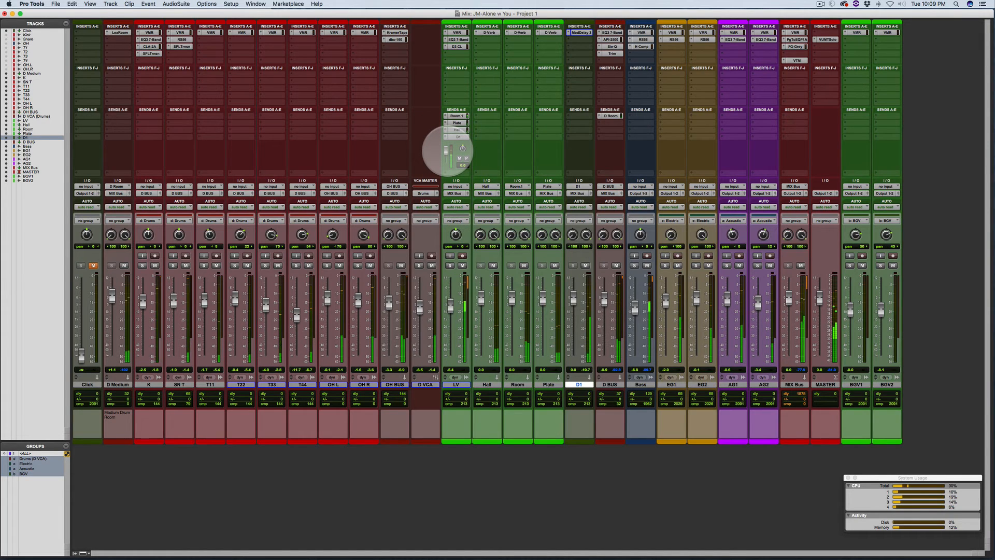
mouse_move(447, 151)
left_mouse_down()
mouse_move(446, 183)
mouse_move(444, 153)
left_mouse_up()
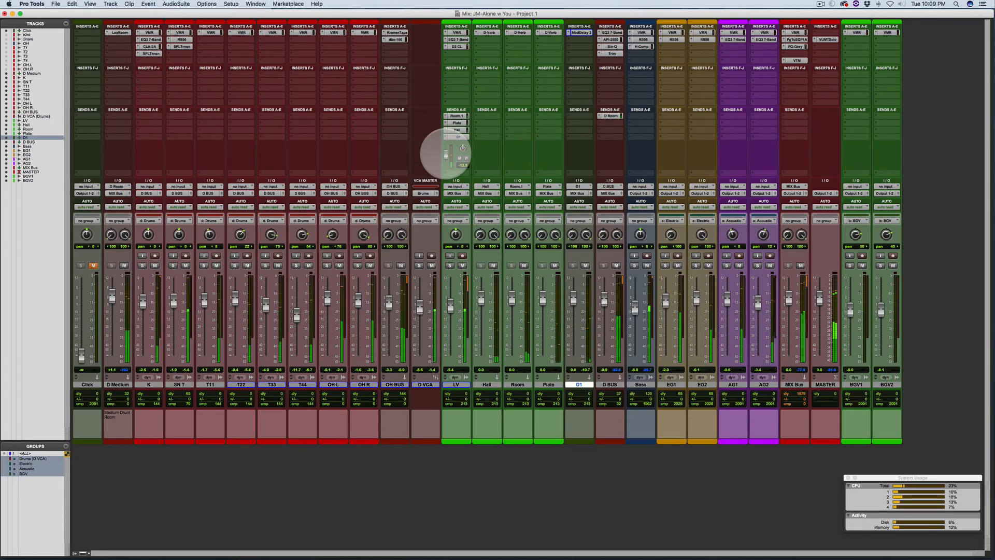
left_click_drag(444, 154, 444, 154)
scroll(493, 170, "up", 5)
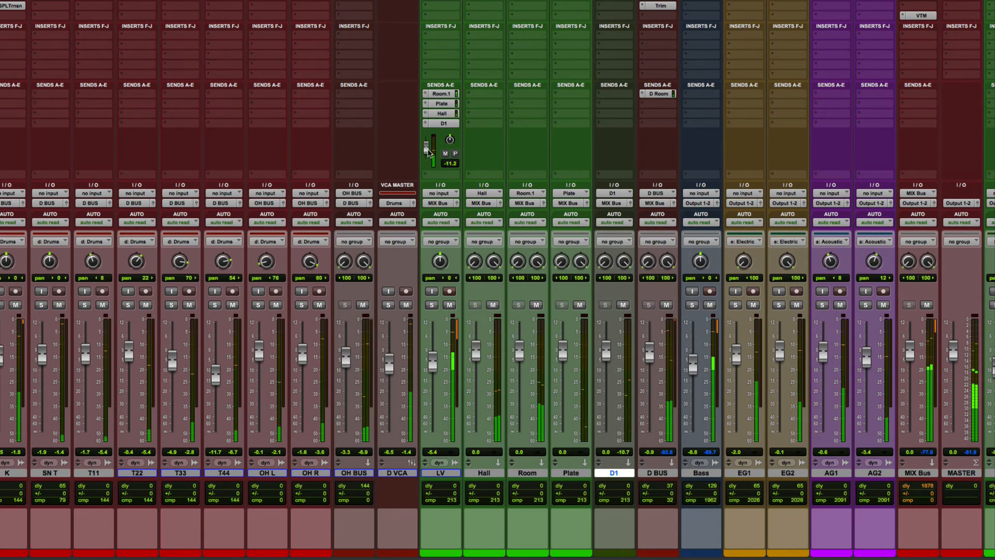
left_click_drag(426, 151, 426, 152)
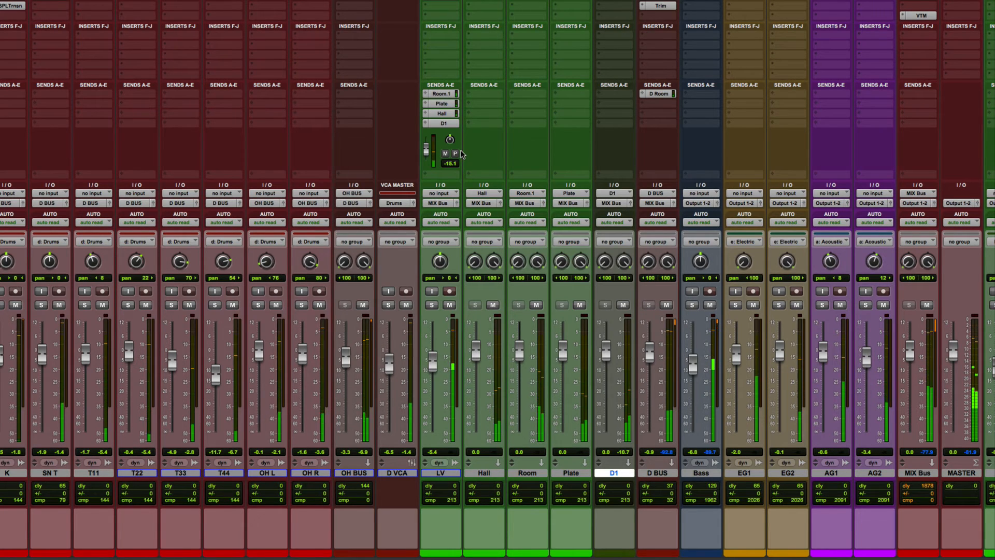
key("space")
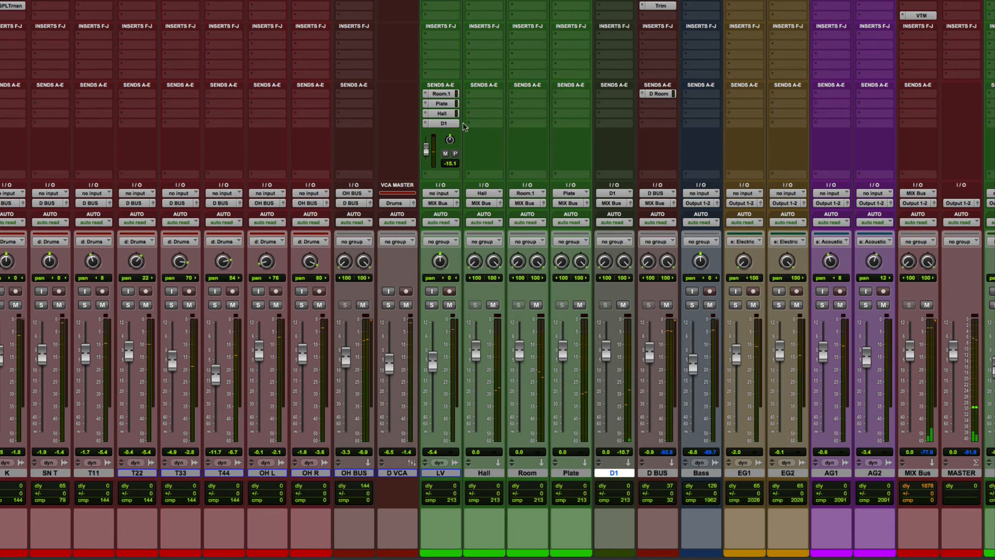
Lower the D1 delay's left channel output gain to about -1.4 dB, check the right channel's settings and close the plug-in.
mouse_move(661, 4)
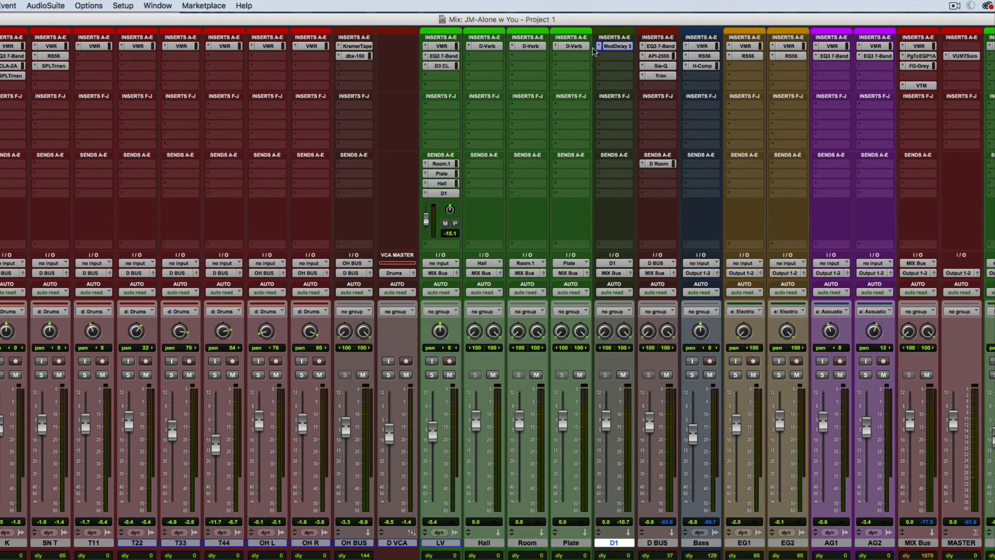
left_click(618, 46)
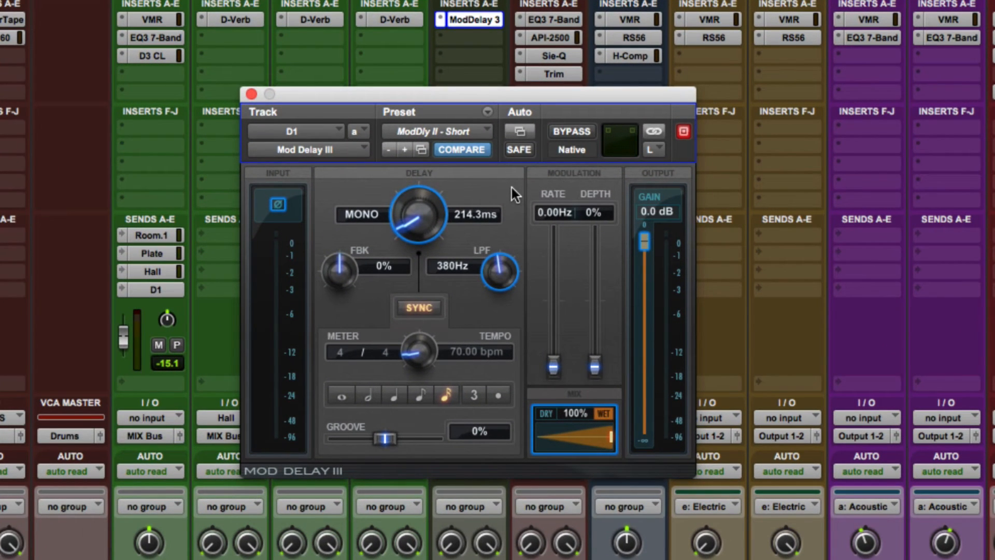
key("space")
left_click_drag(647, 248, 649, 265)
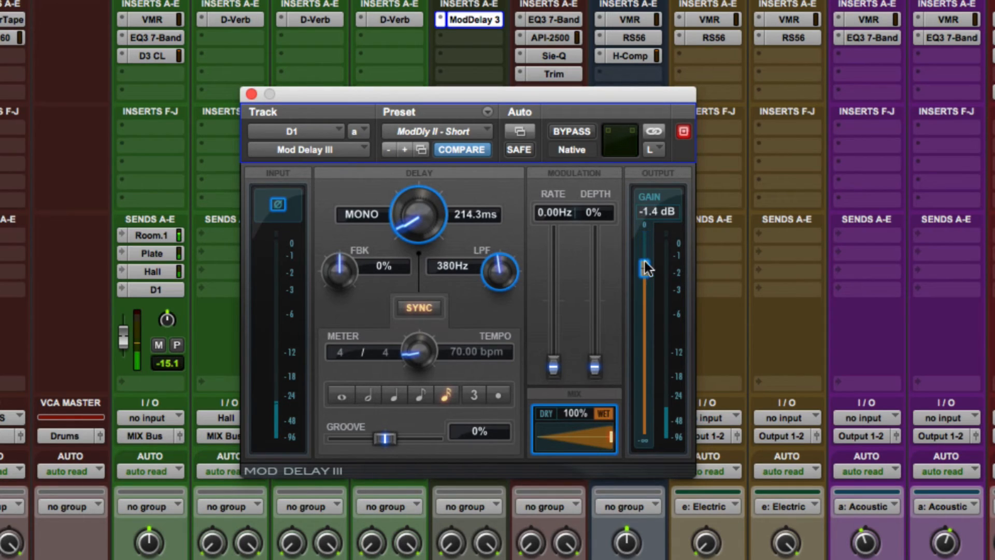
left_click(651, 148)
left_click(667, 174)
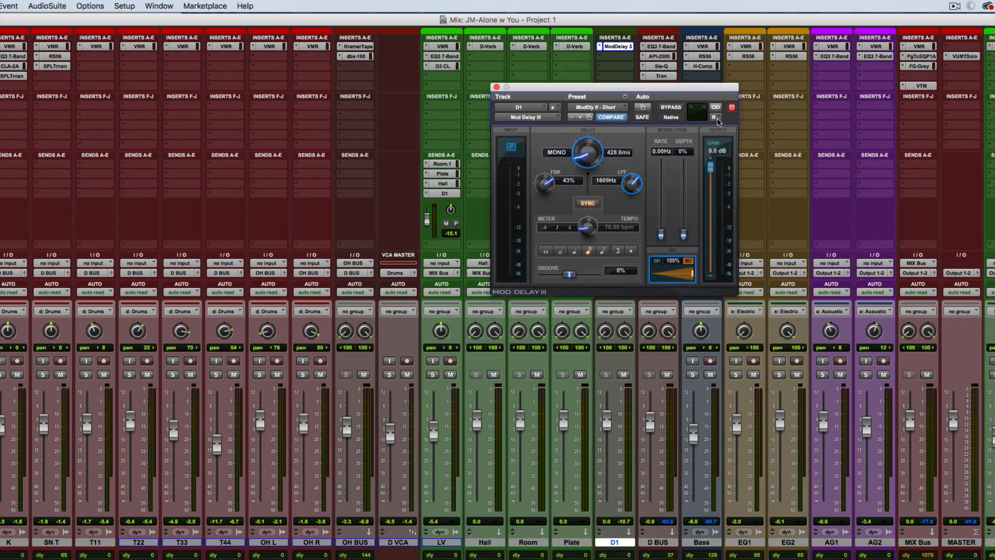
key("space")
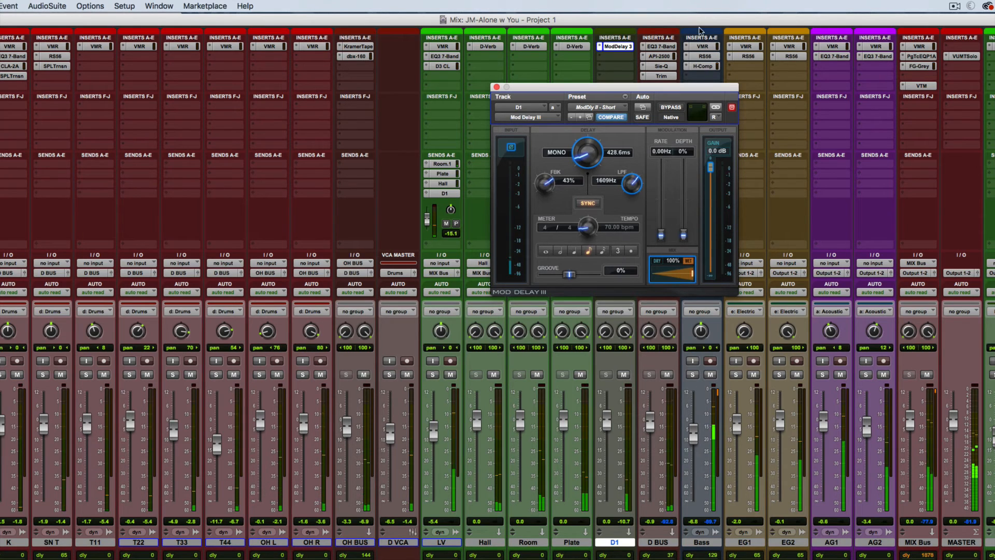
left_click(497, 87)
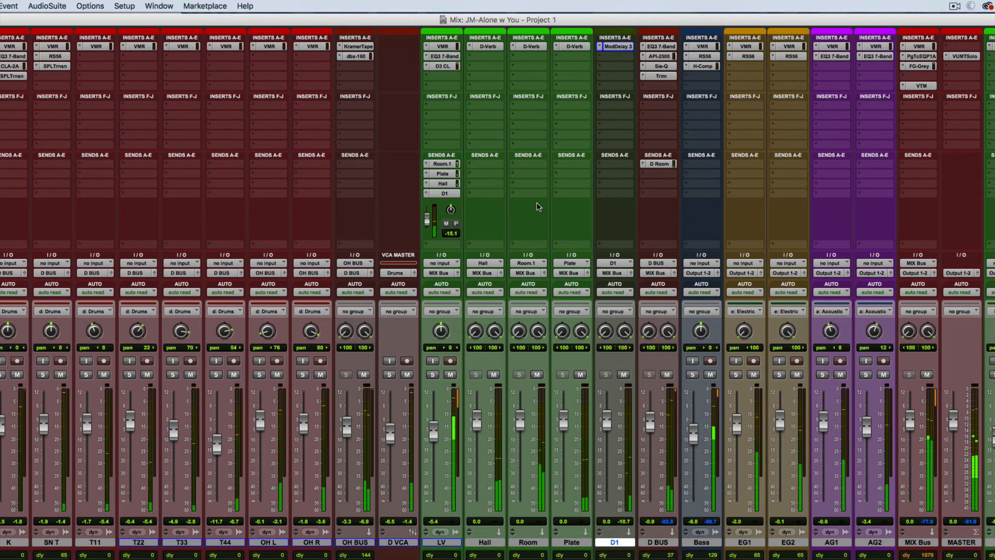
Expand the level controls of sends A to D so LV's Room.1, Plate, Hall and D1 sends can be adjusted together.
left_click(427, 195, "super")
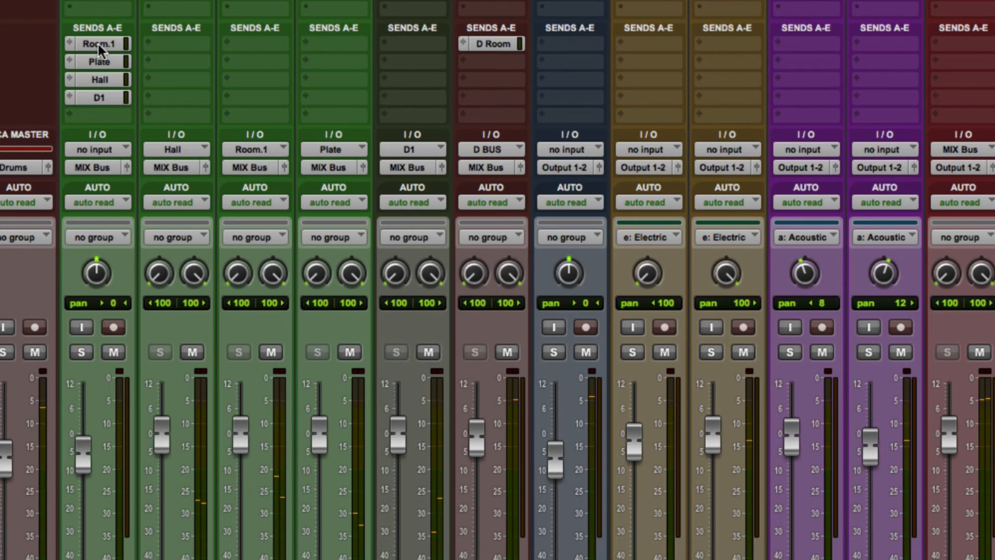
left_click(67, 45, "super")
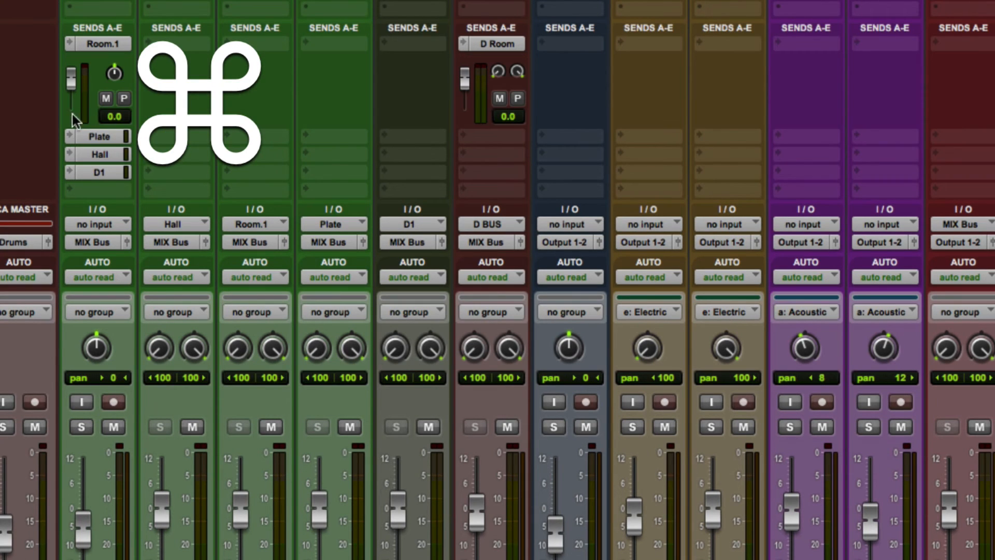
left_click(67, 138, "super")
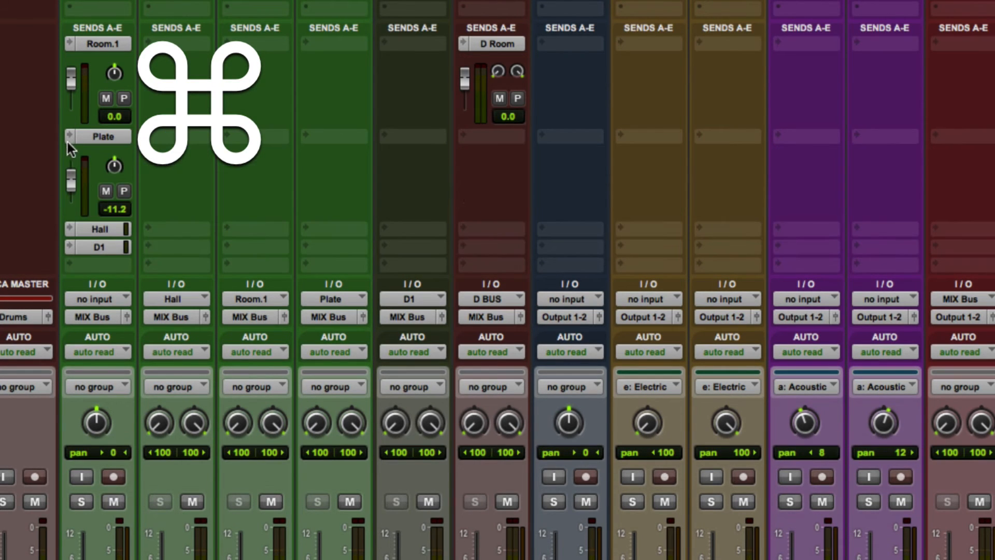
left_click(69, 228, "super")
left_click(70, 321, "super")
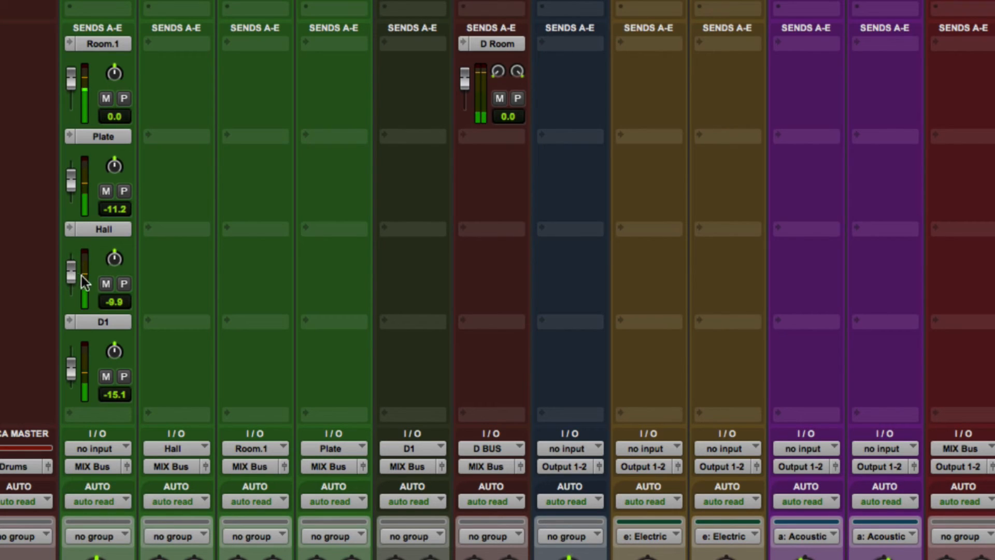
Compare the mix with and without the LV track's Hall send, and lower that send to -24.4 dB.
left_click(105, 284)
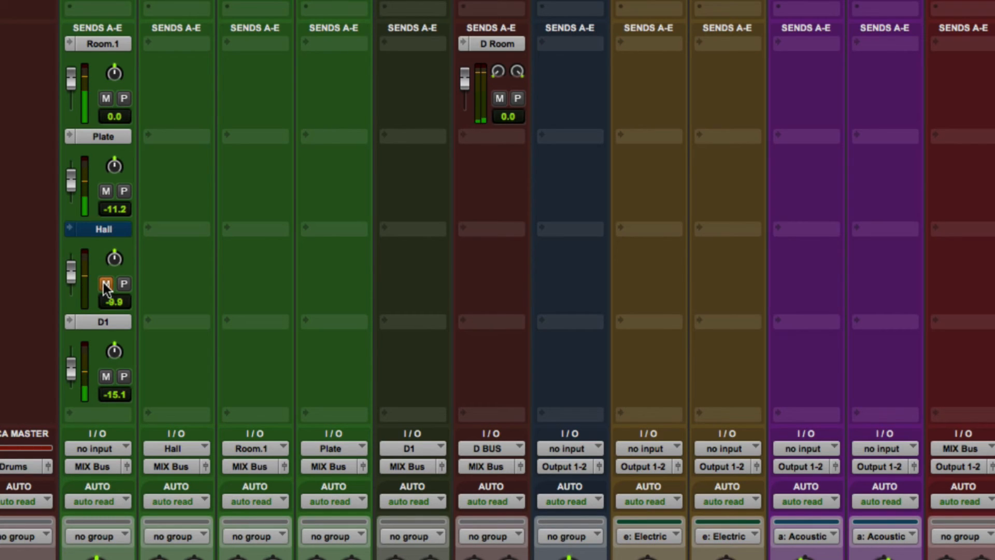
left_click(103, 281)
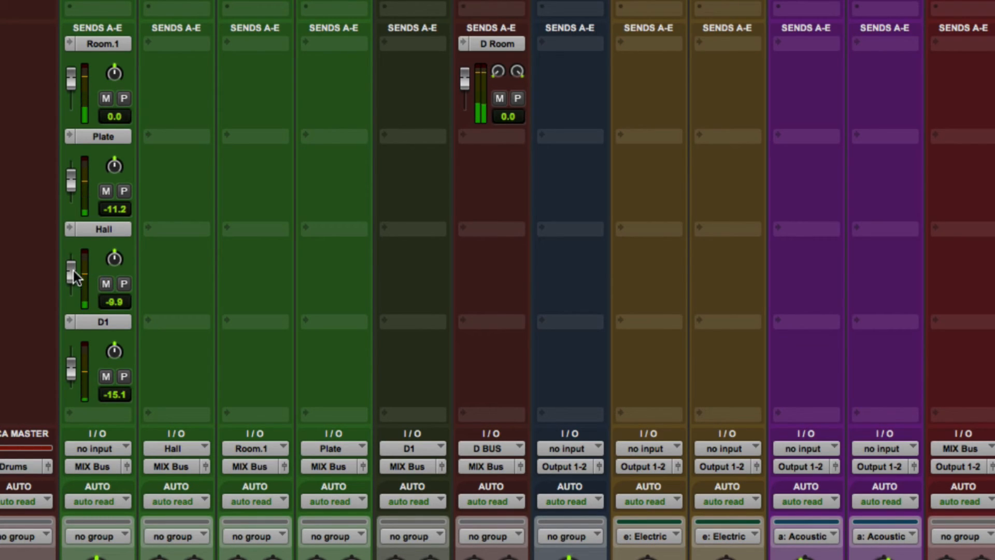
left_click_drag(73, 271, 72, 281)
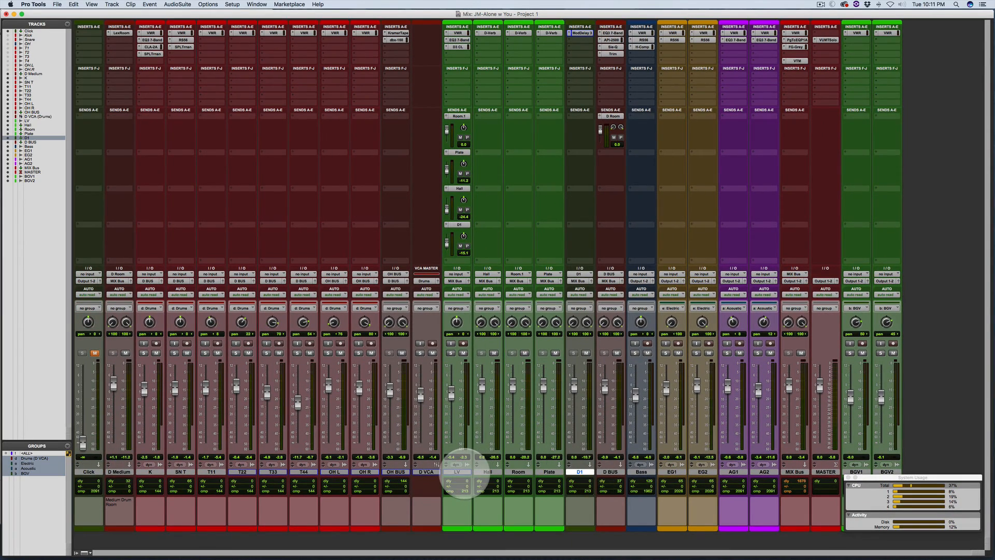
Route the outputs of LV, Hall, Room, Plate and D1 to a new stereo aux input track named LV BUS.
left_click(463, 471)
left_click(575, 471, "shift")
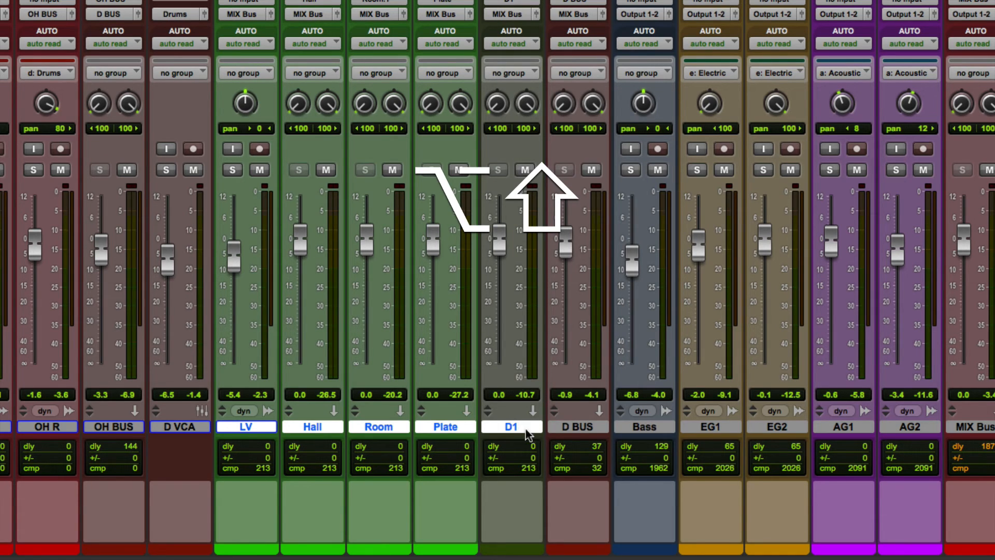
left_click(507, 15)
left_click(520, 69)
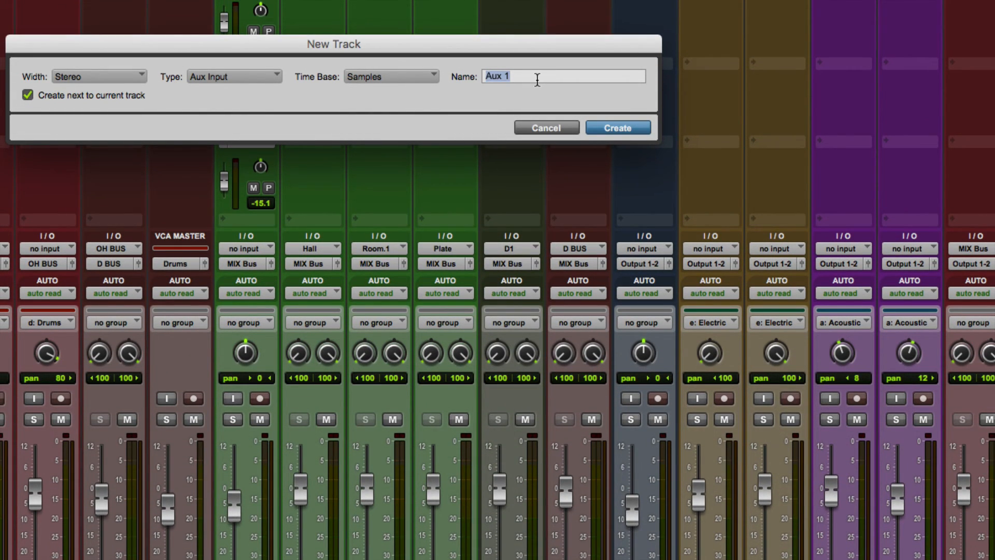
key("BackSpace")
type("LV")
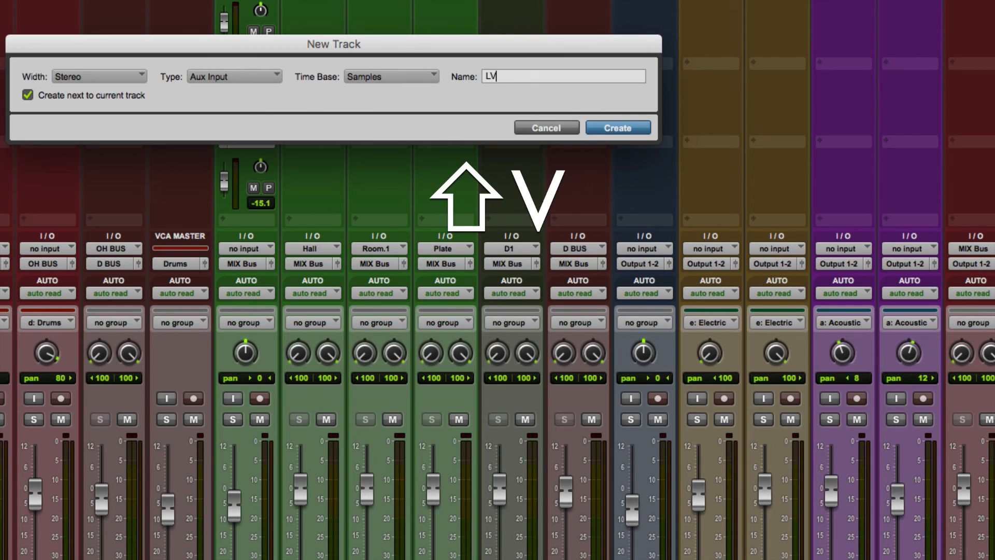
type(" BUS")
key("shift+Return")
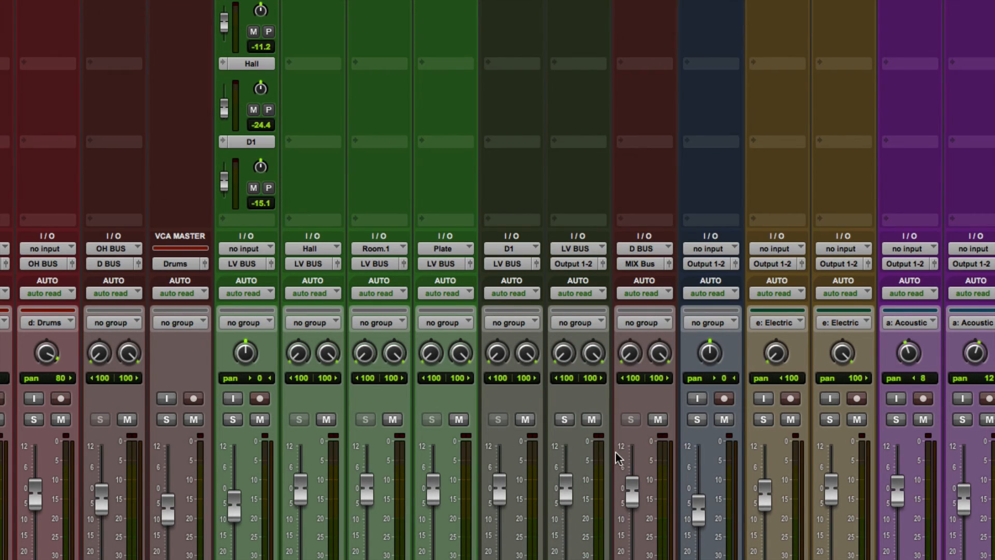
Solo-safe the LV BUS track and deselect all tracks.
key("super")
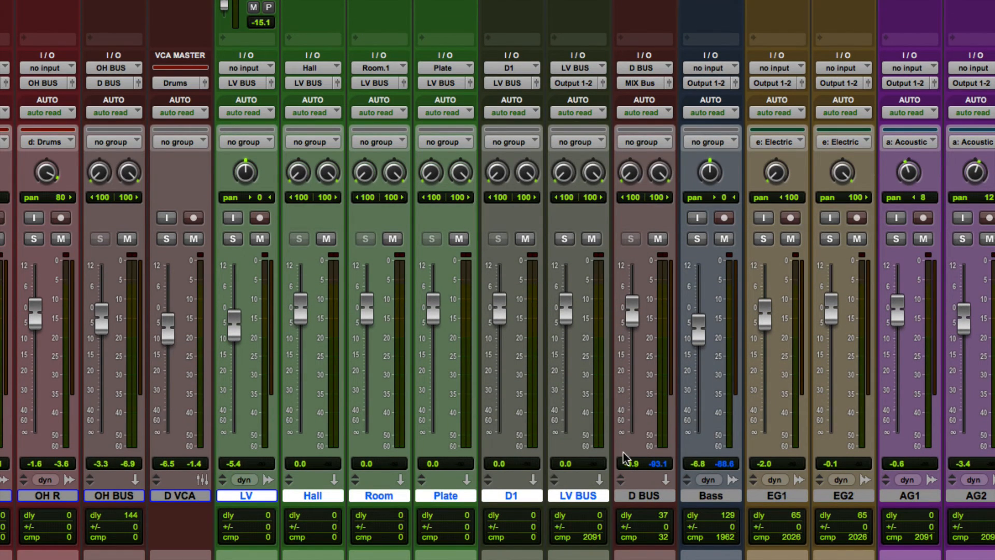
left_click(564, 239, "super")
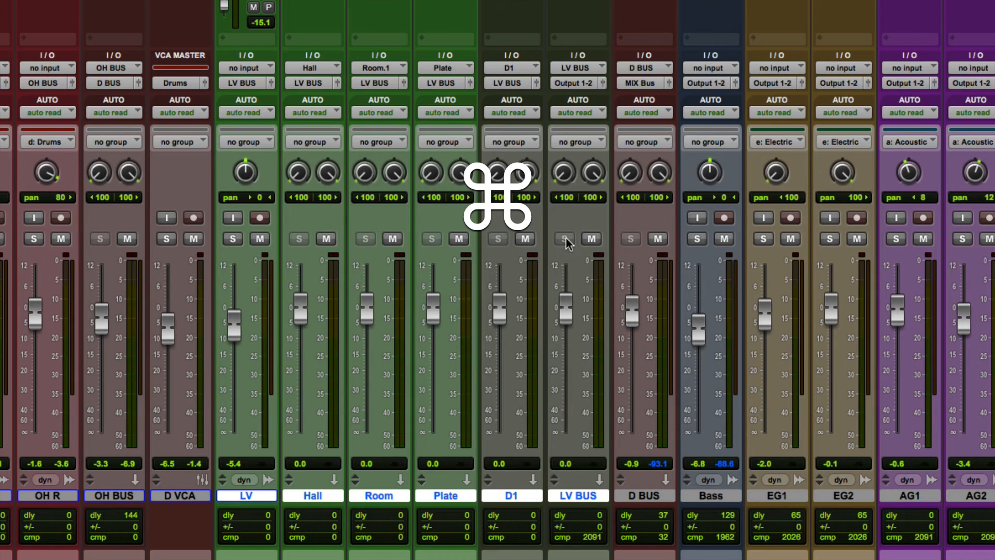
left_click(569, 498, "alt")
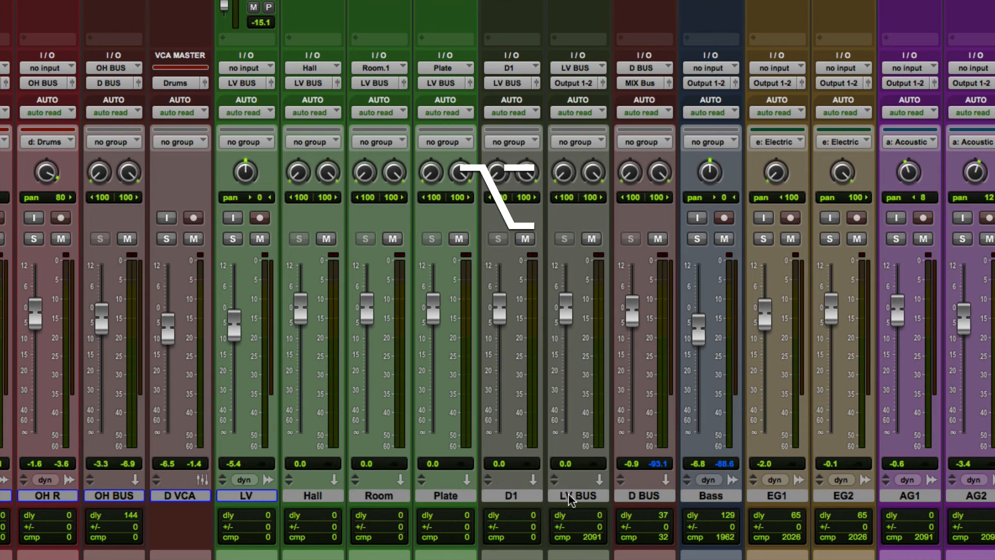
Colour the tracks from LV through LV BUS the same bright green as the lead vocal.
left_click(569, 498)
left_click(267, 497, "shift")
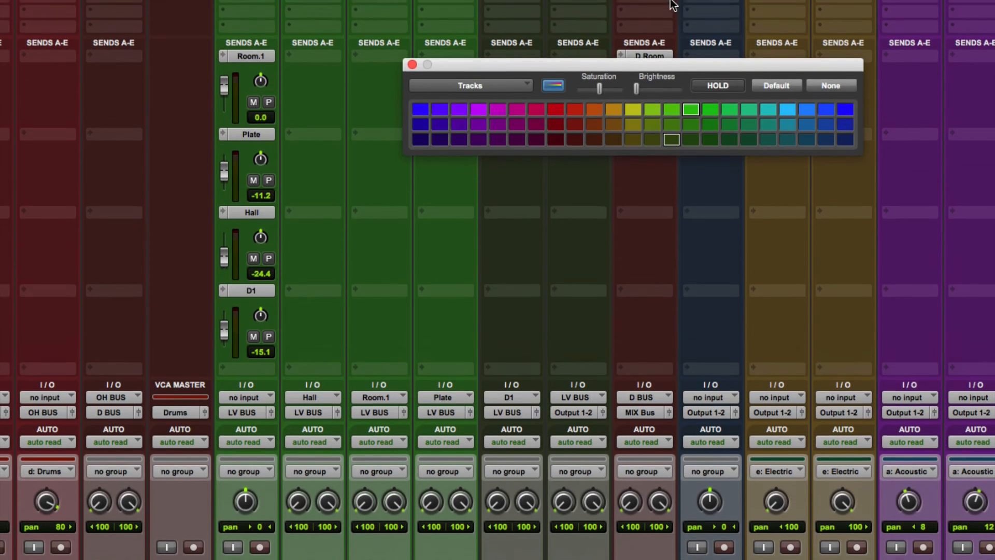
left_click(691, 112)
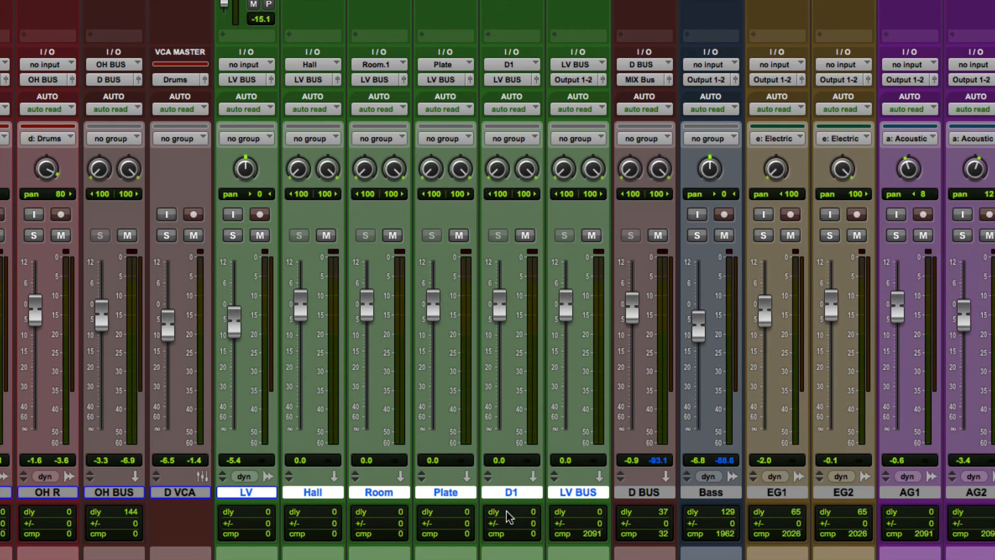
Deselect all tracks and route the LV BUS track's output to the MIX Bus track.
left_click(583, 497, "alt")
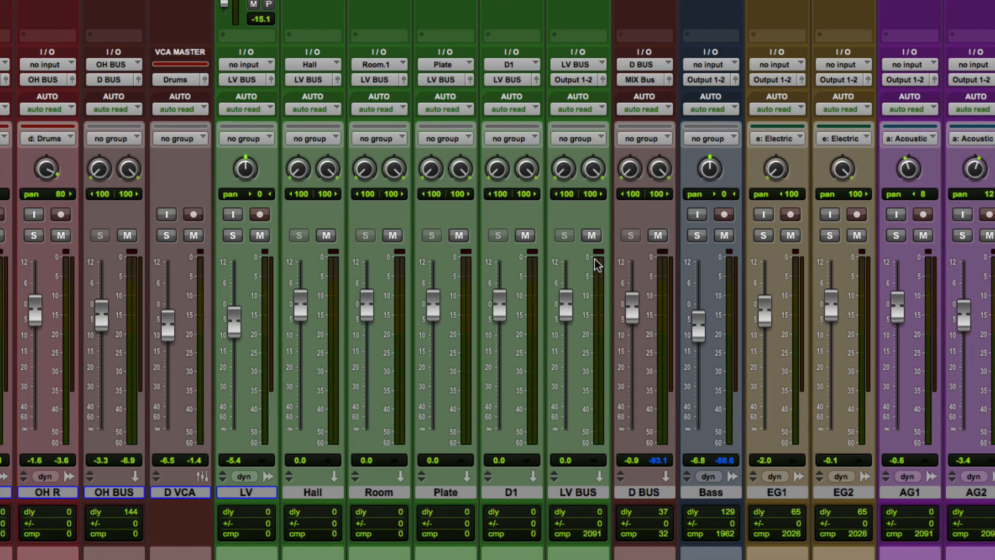
left_click(578, 81)
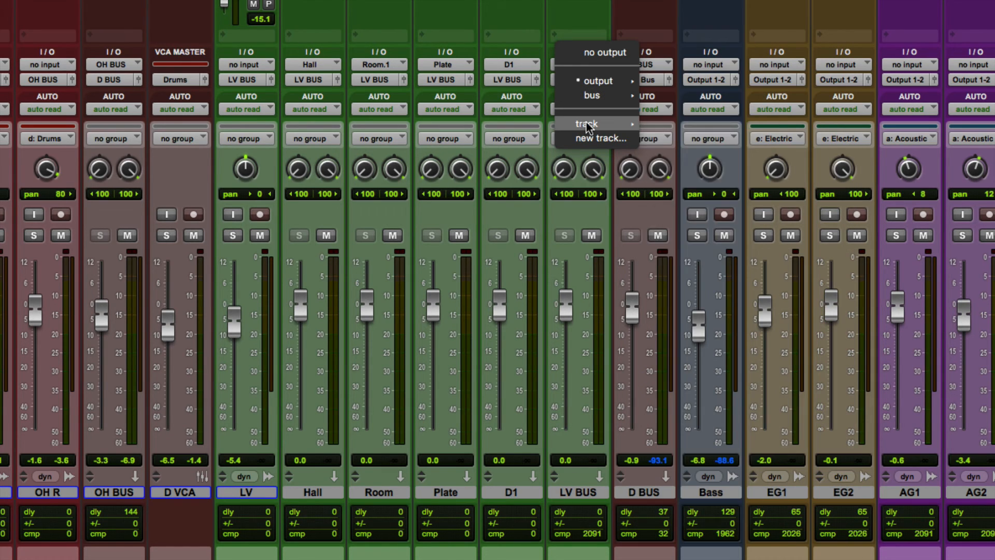
mouse_move(587, 127)
left_click(683, 250)
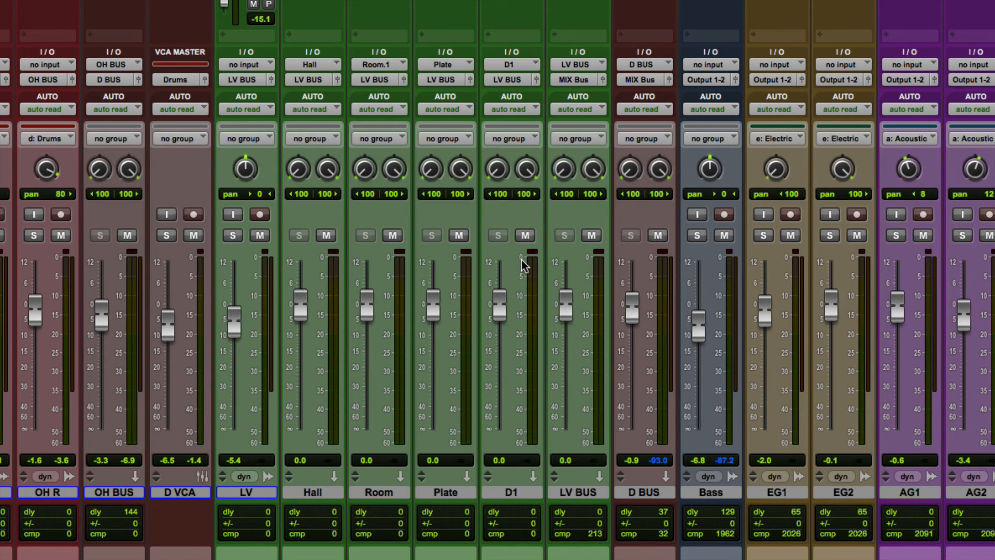
Raise the LV track's fader to -3.0 dB while playing the mix, and stop playback.
key("space")
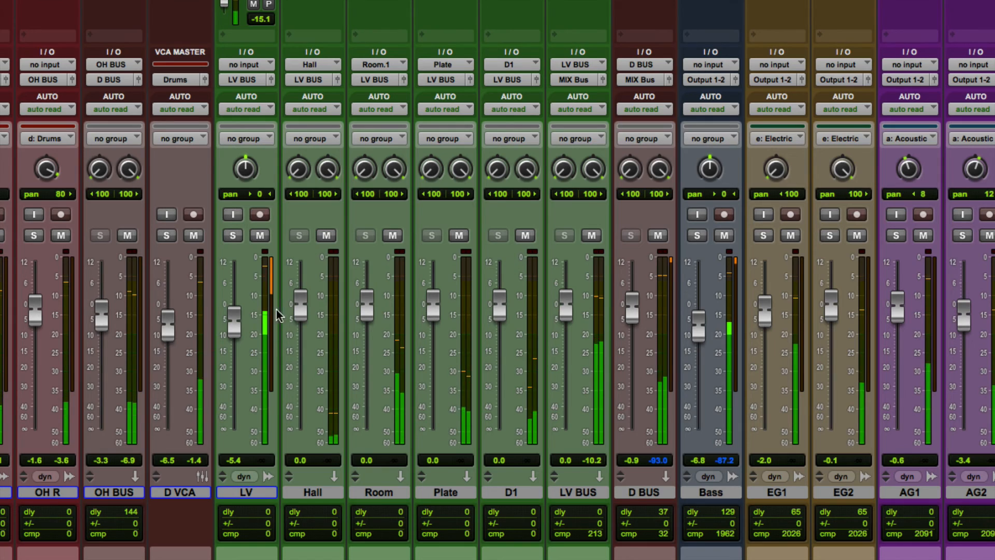
left_click_drag(235, 319, 232, 312)
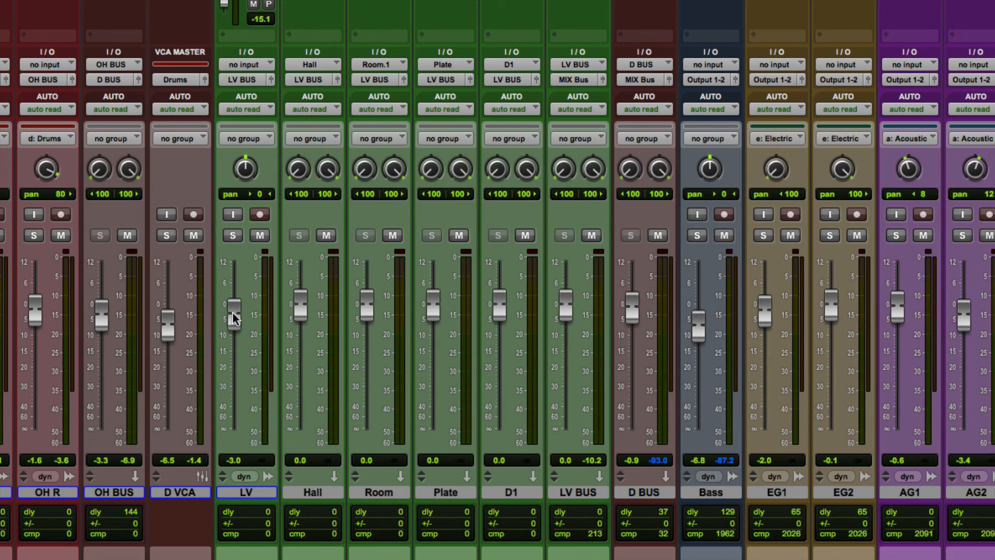
key("space")
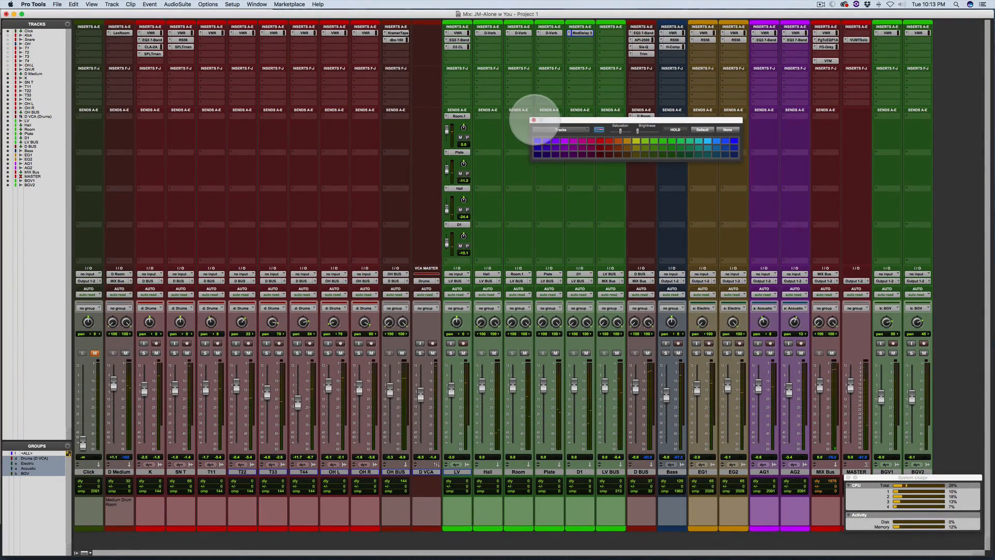
Close the colour palette and insert a stereo multichannel EQ3 7-Band on the first insert of the LV BUS track.
left_click(533, 120)
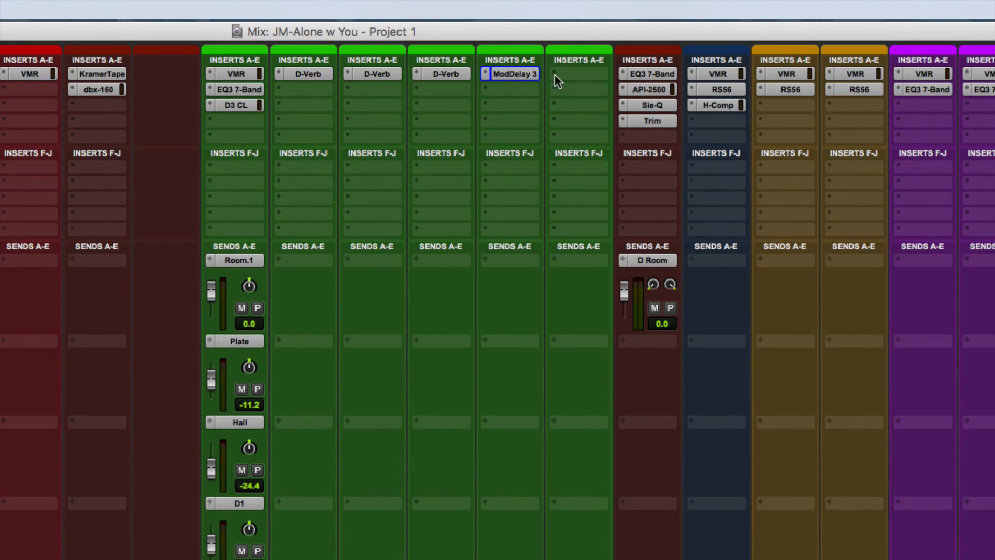
left_click(568, 74)
mouse_move(614, 108)
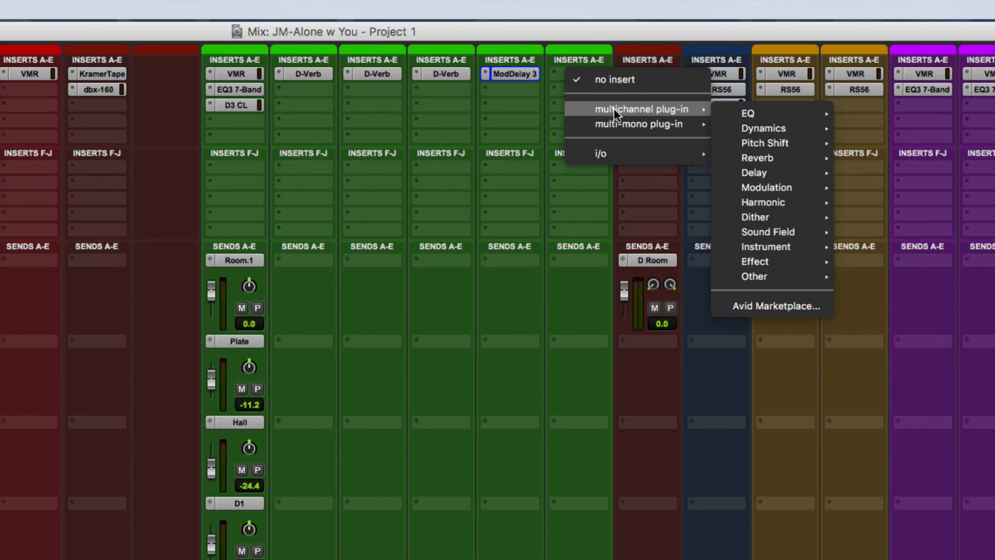
mouse_move(744, 116)
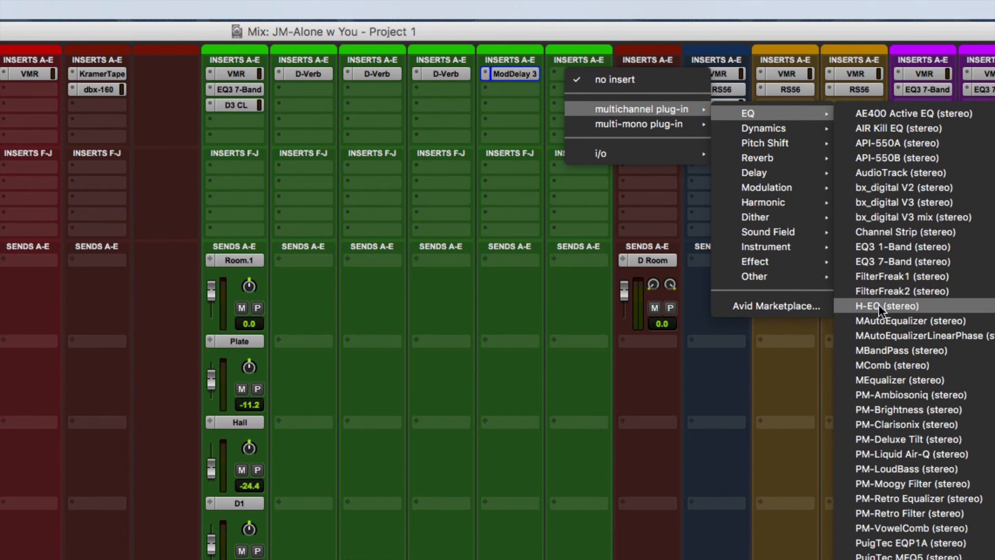
left_click(880, 262)
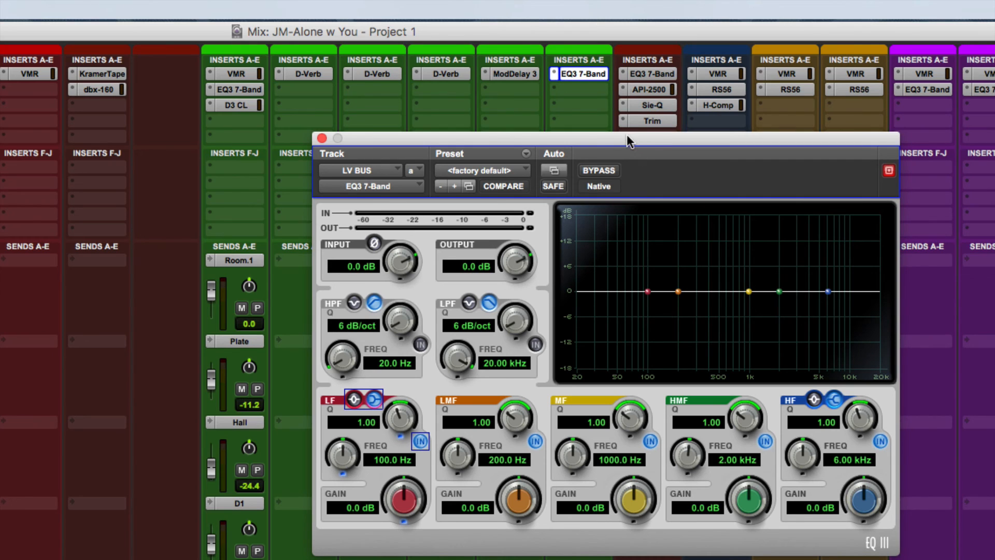
left_click_drag(627, 136, 557, 91)
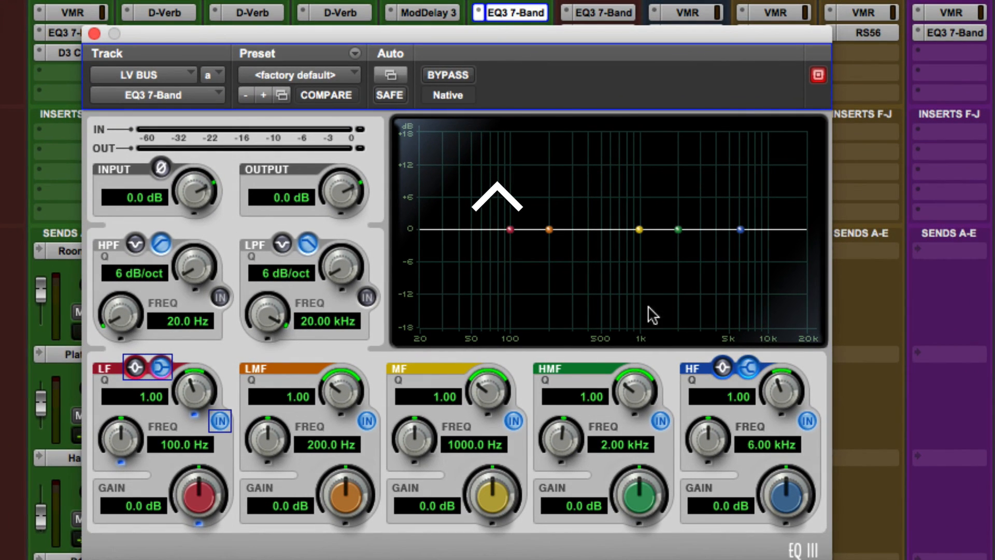
During playback, switch off the LV BUS EQ's LF band and enable its high-pass filter at 18 dB/oct and 94.1 Hz.
key("space")
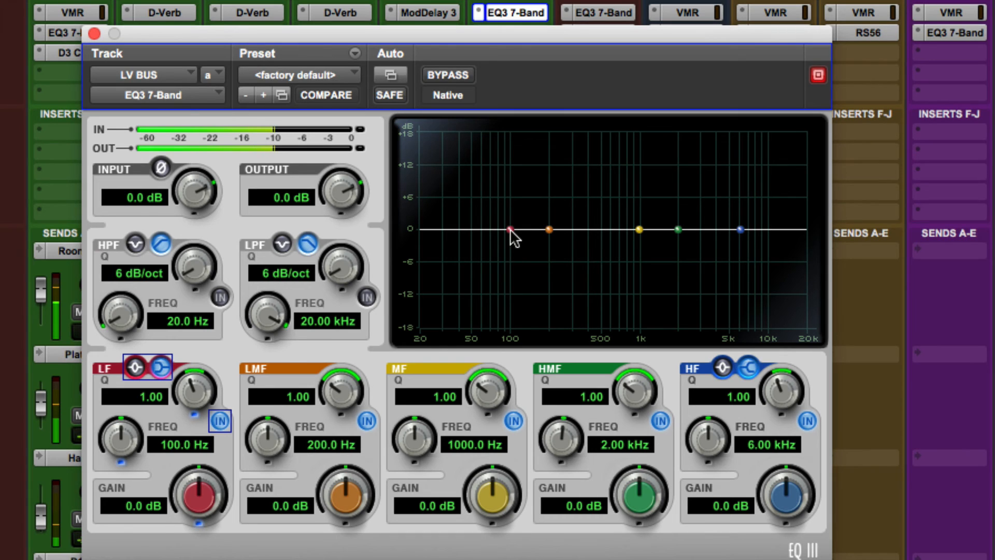
left_click_drag(510, 229, 499, 281)
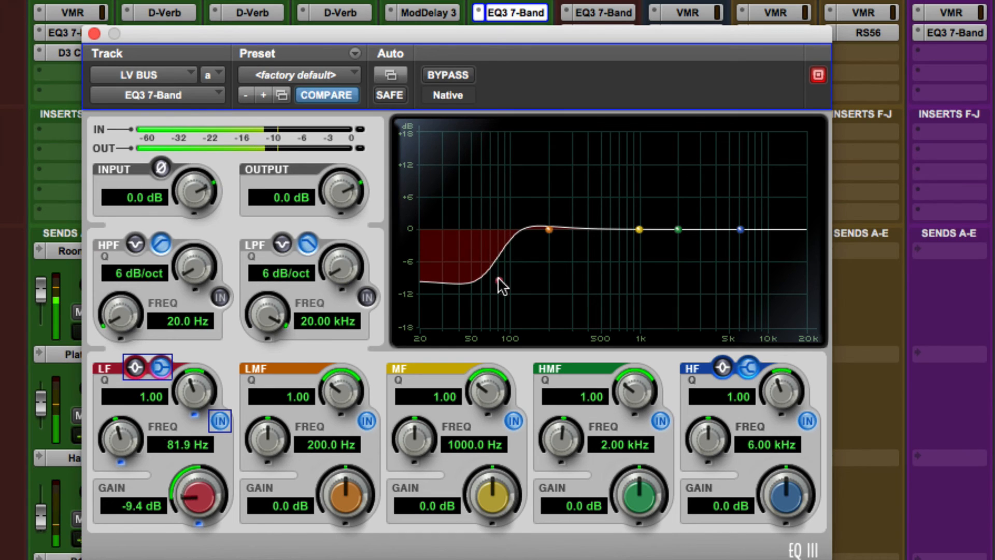
left_click(220, 297)
left_click(220, 421)
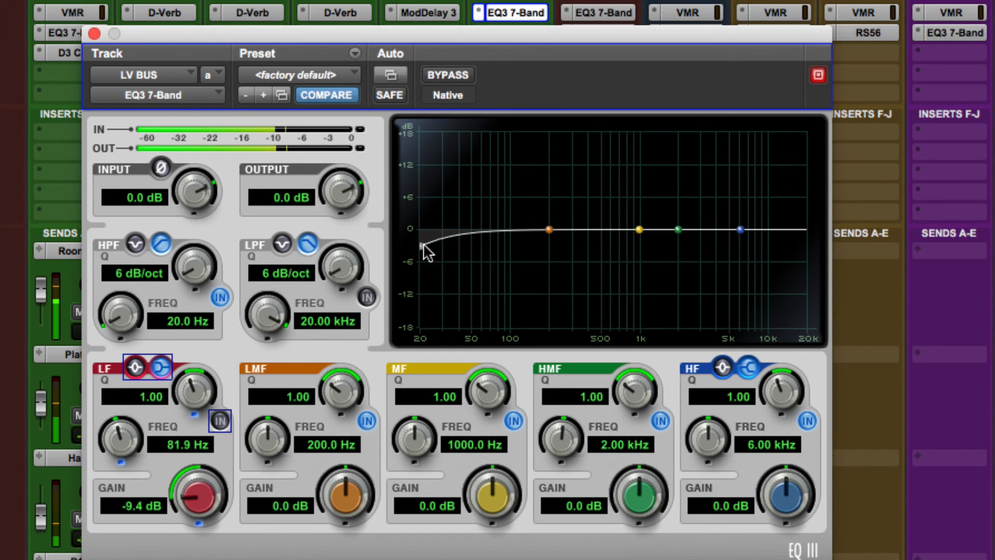
left_click_drag(195, 290, 178, 215)
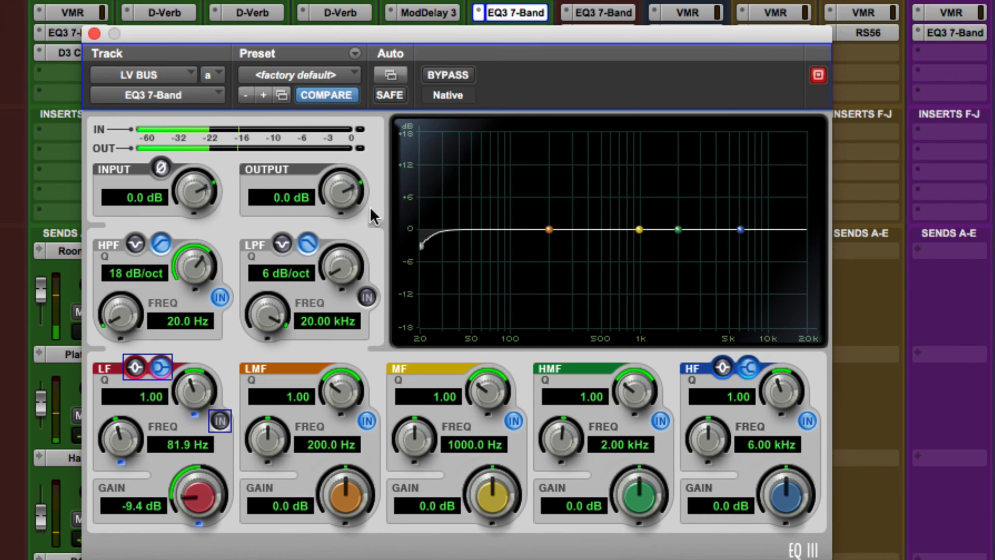
left_click_drag(422, 244, 508, 275)
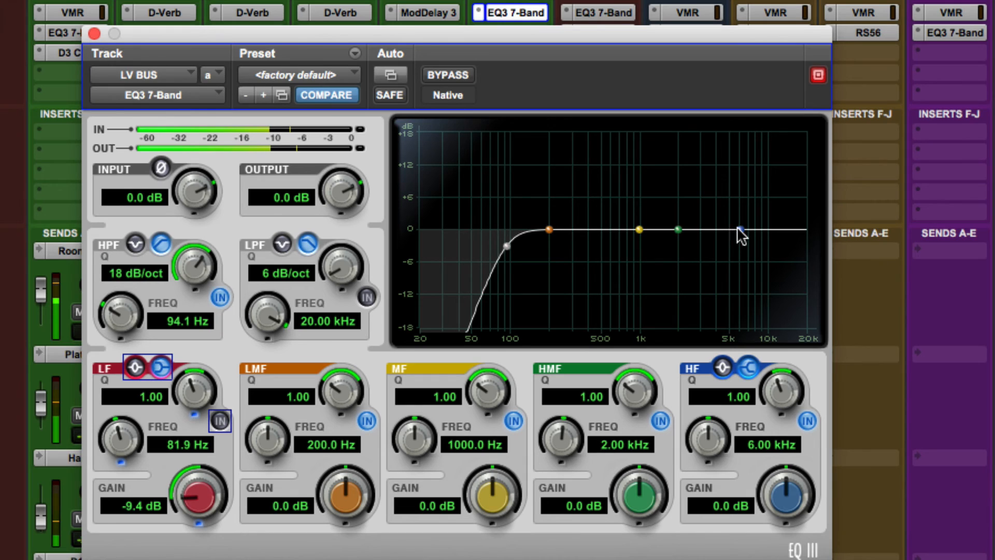
Boost the LV BUS EQ's HF shelf by 3.6 dB at 2.64 kHz, compare with the EQ bypassed, and close the plug-in window.
left_click_drag(738, 230, 695, 214)
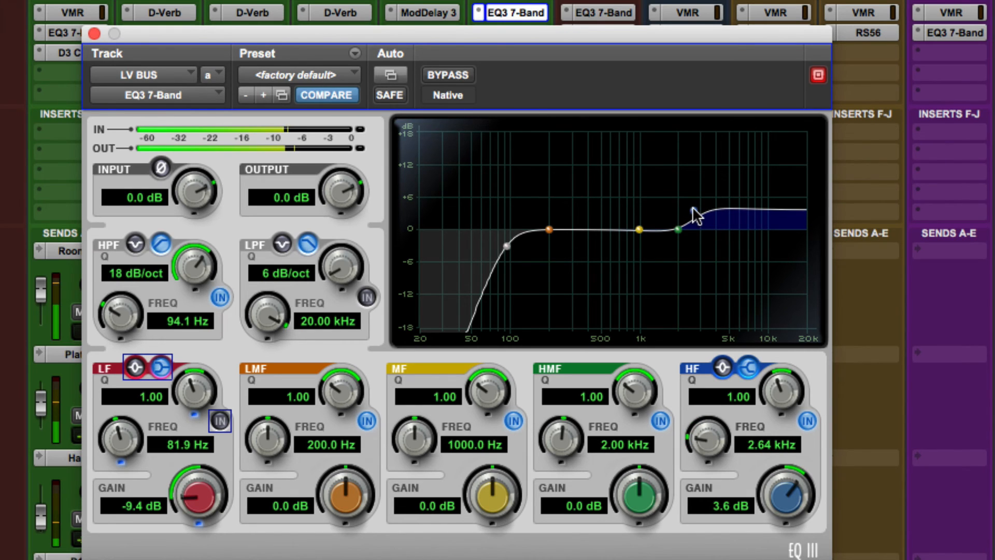
left_click(447, 74)
left_click(448, 73)
left_click(94, 33)
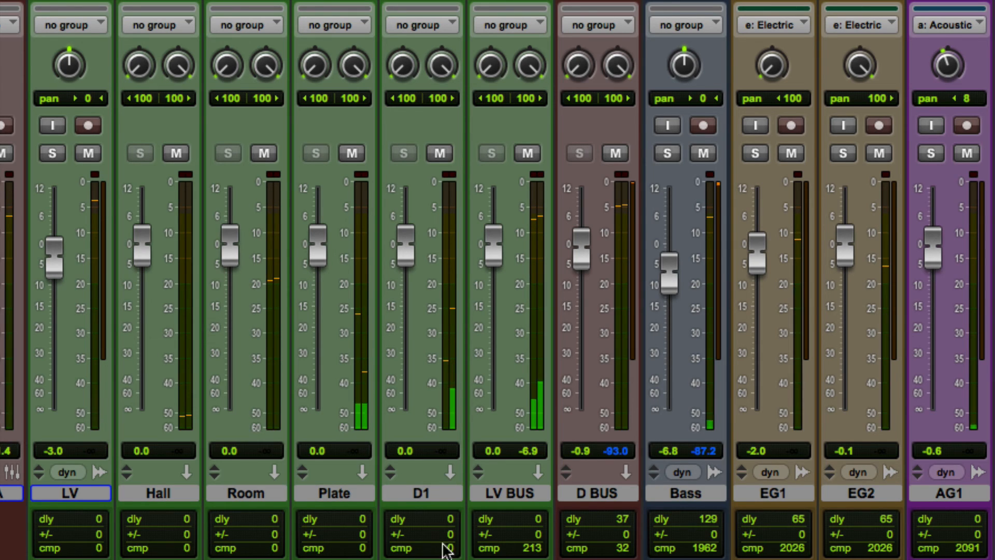
Select the tracks from LV through LV BUS, bypass their A-E inserts and mute their sends.
left_click(506, 488)
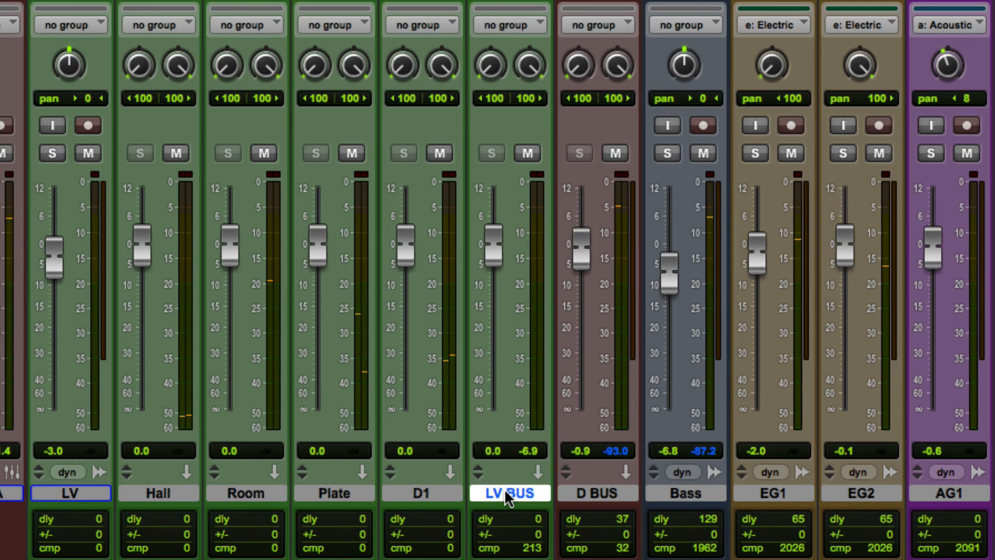
left_click(101, 495, "shift")
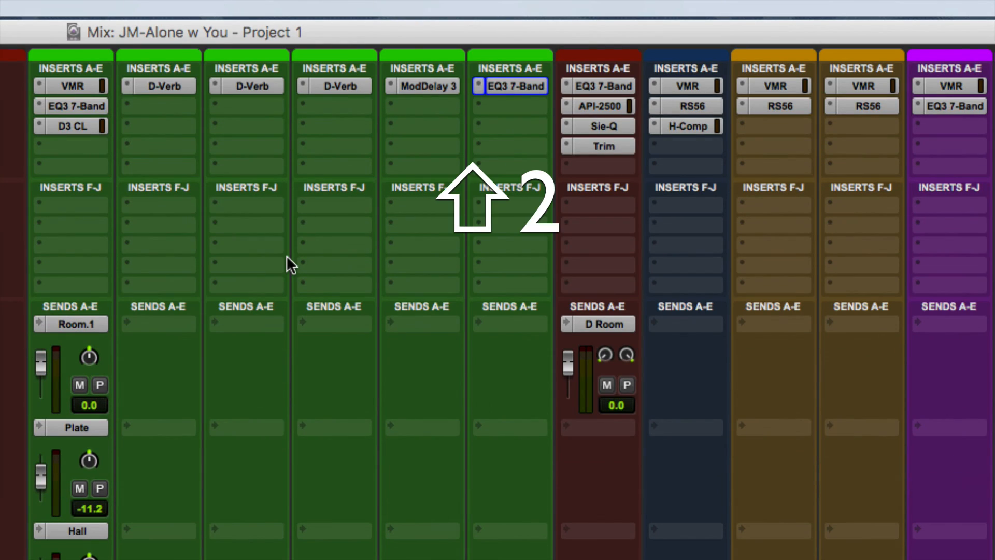
key("shift+2")
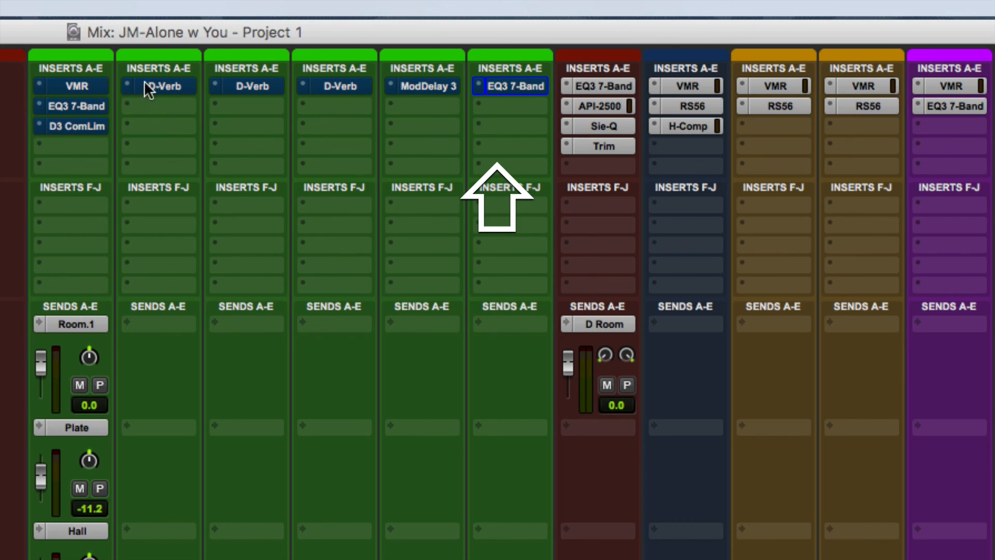
key("shift+3")
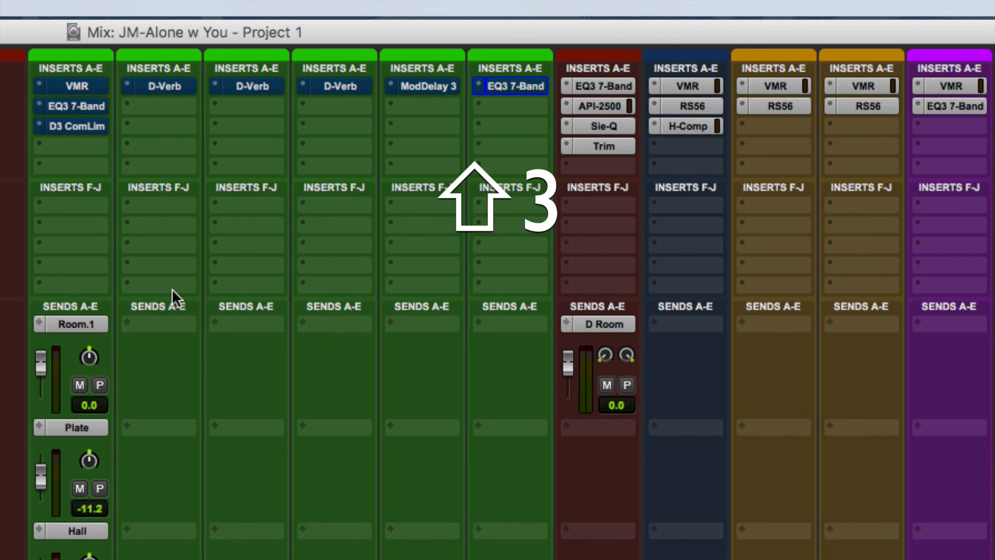
key("shift+4")
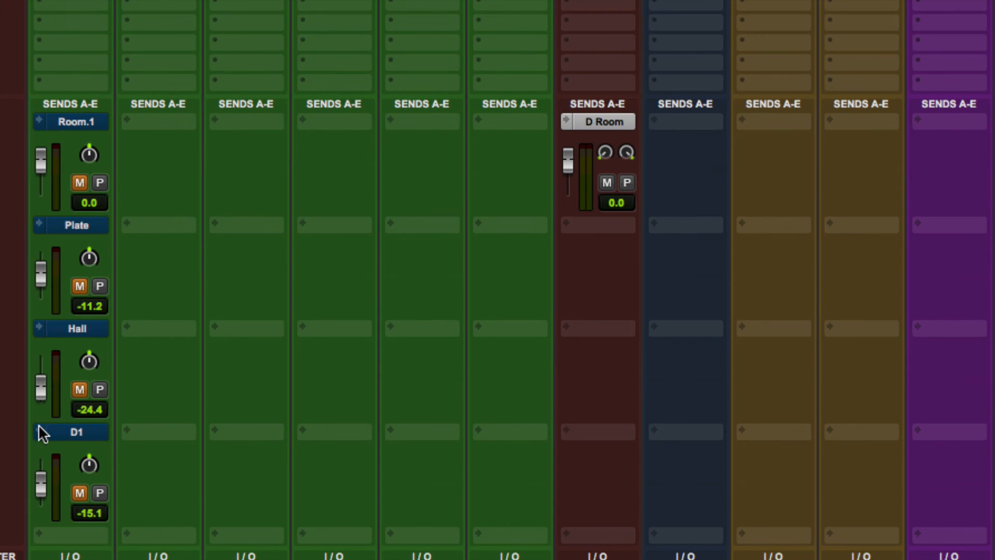
Collapse the expanded D1, Hall, Plate and Room.1 send controls back to the compact A-E send list.
left_click(39, 429, "super")
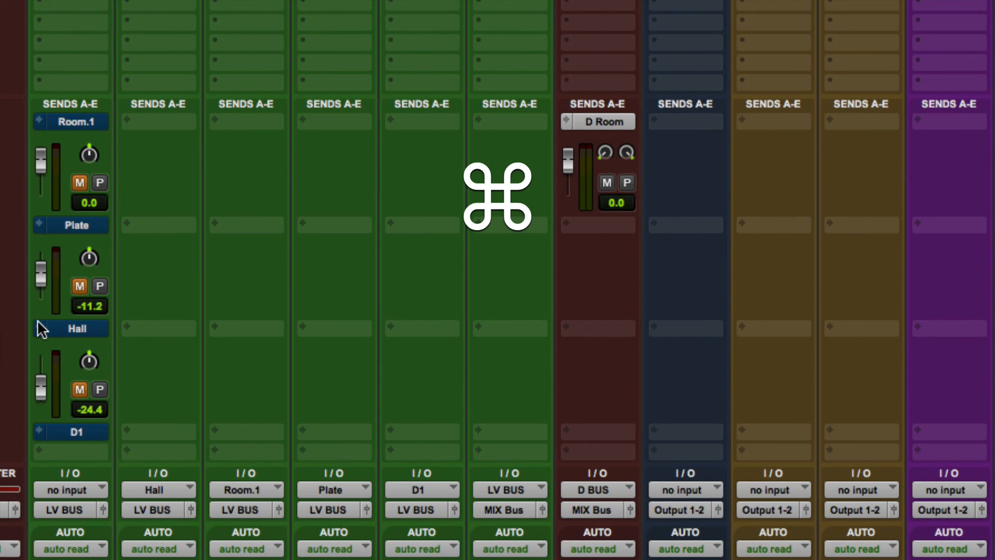
left_click(38, 320, "super")
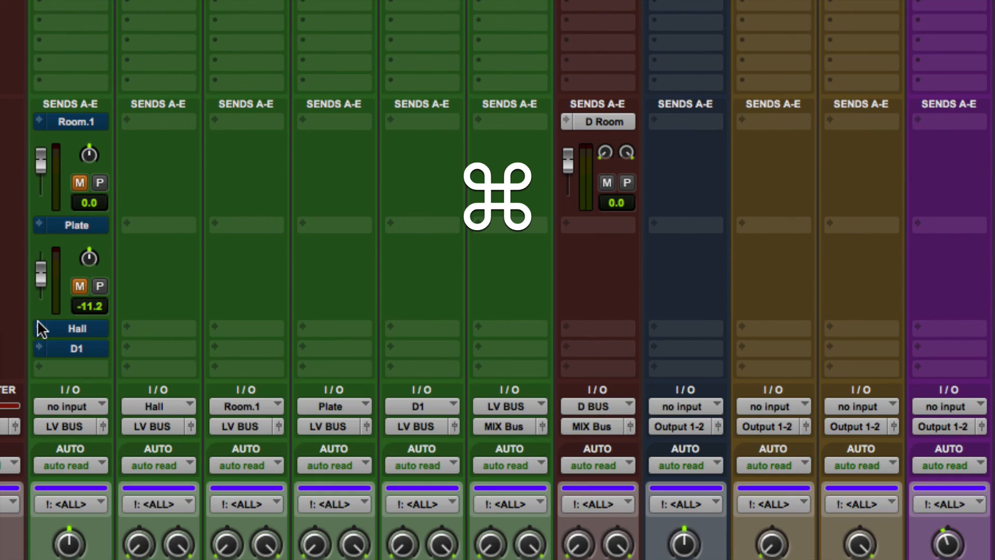
left_click(38, 222, "super")
left_click(39, 119, "super")
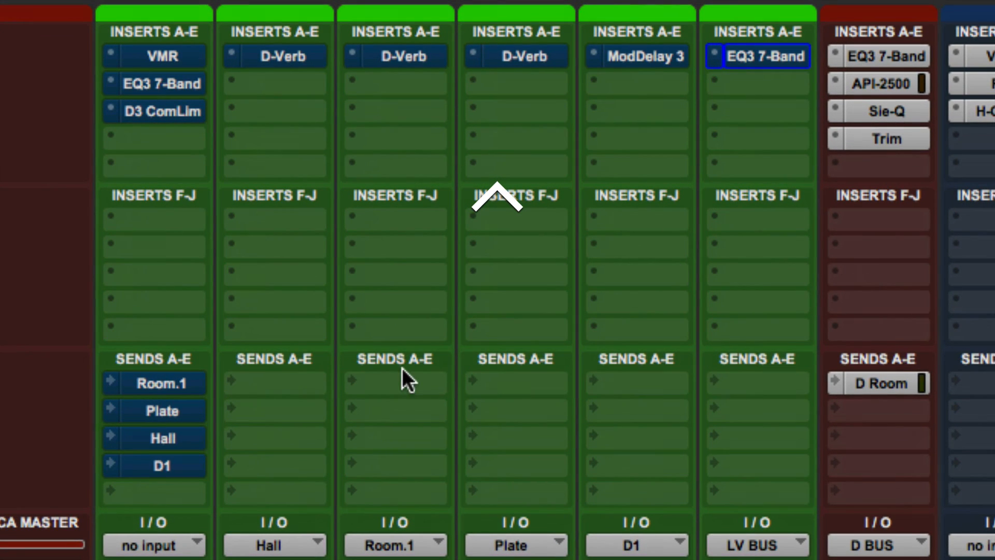
Compare the vocal with and without the selected tracks' inserts and sends during playback, leaving all inserts and sends active.
key("shift+2")
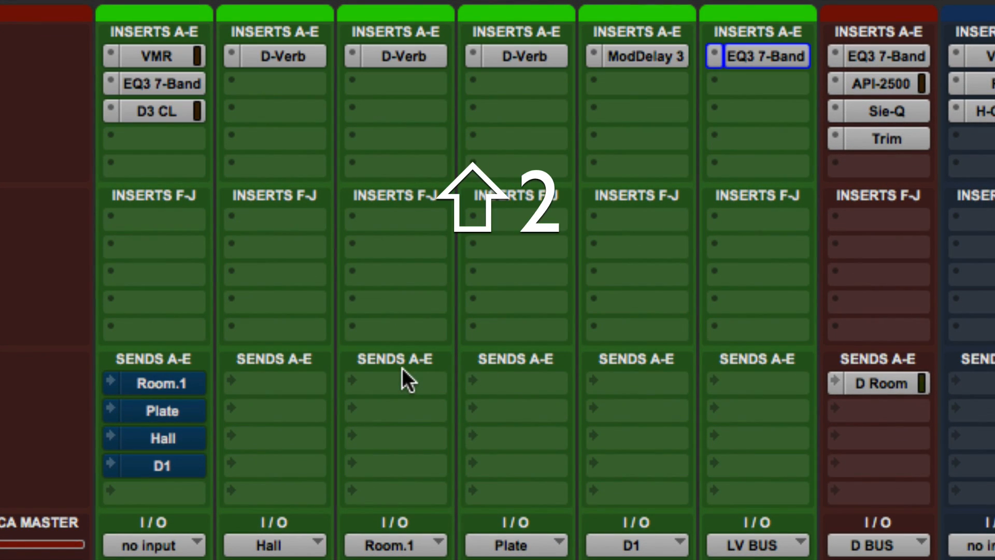
key("shift+4")
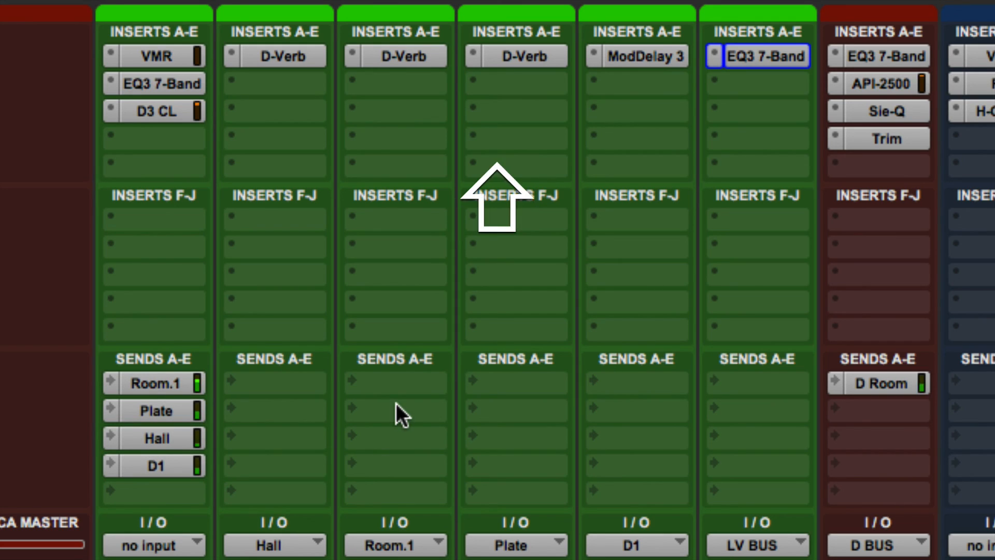
key("shift+4")
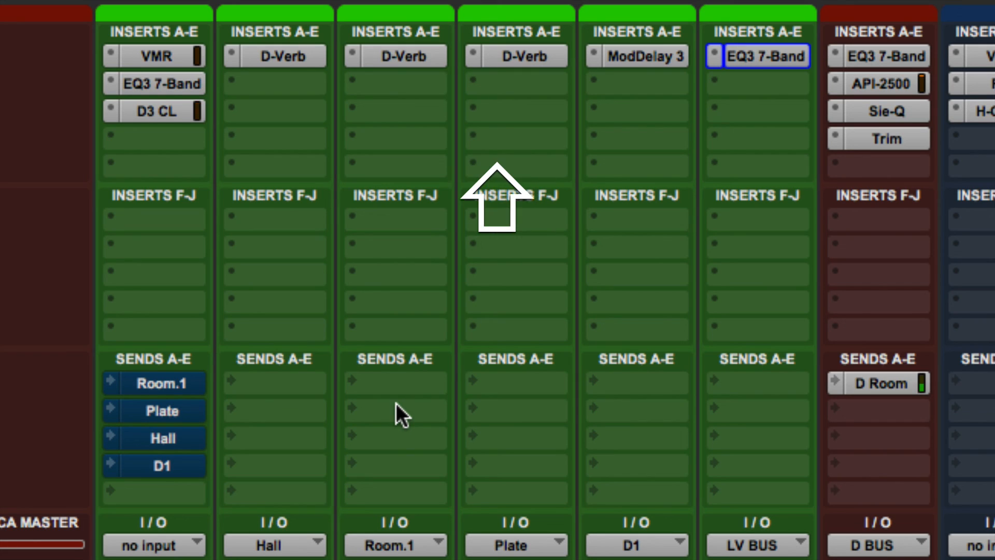
key("shift+2")
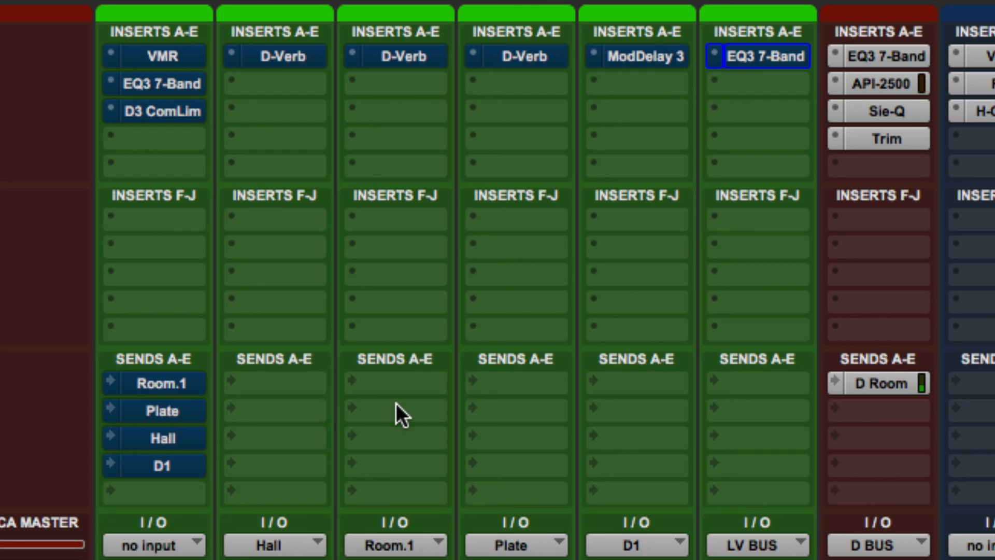
key("shift")
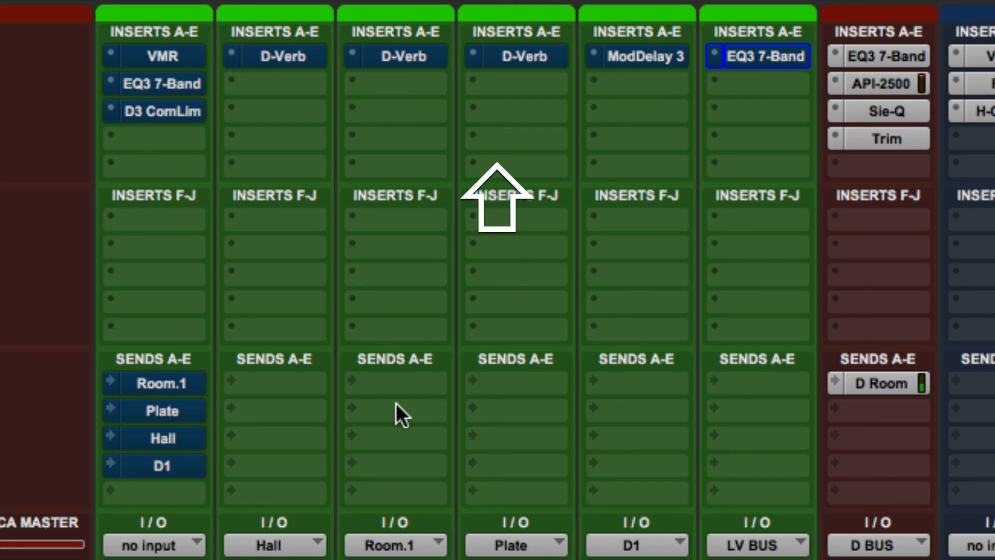
key("shift+2")
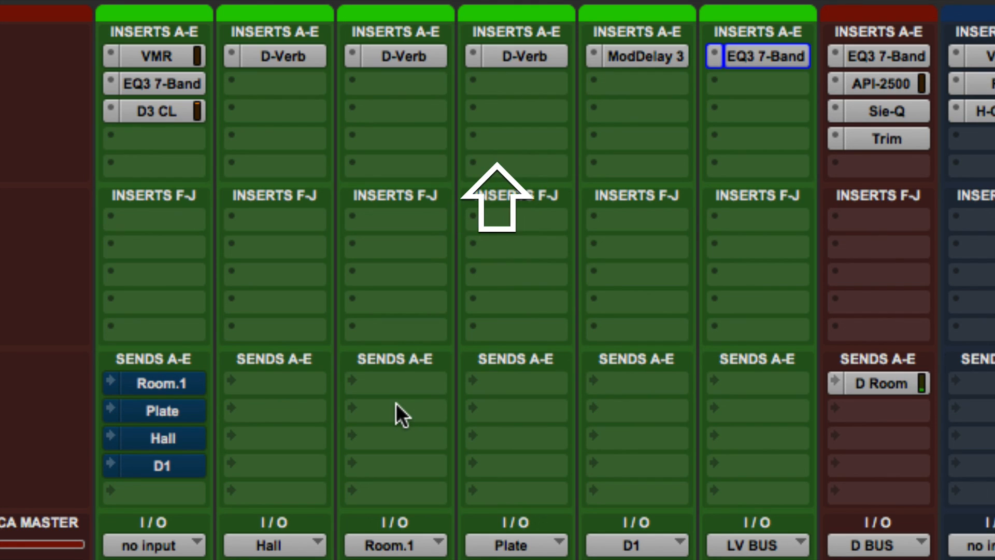
key("shift+4")
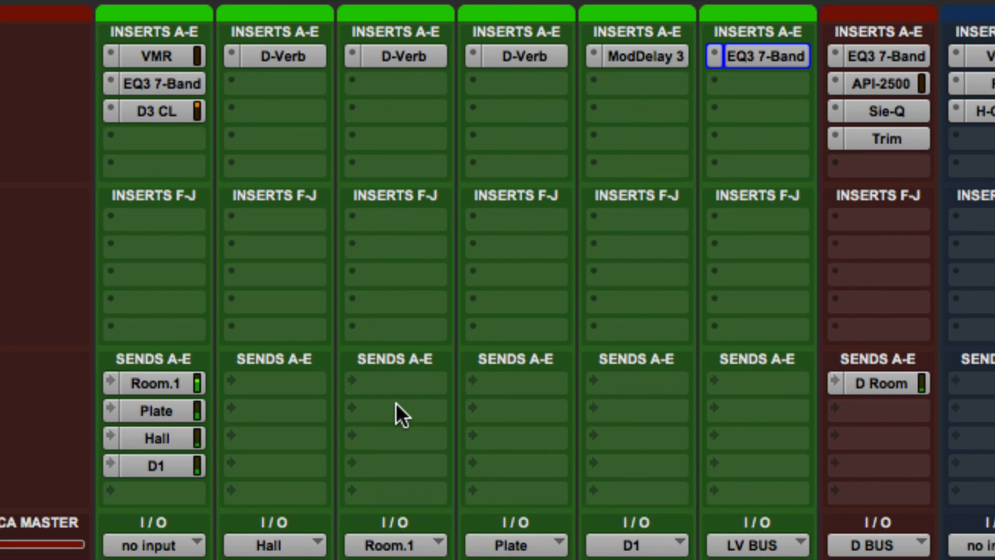
key("shift+2")
key("shift+4")
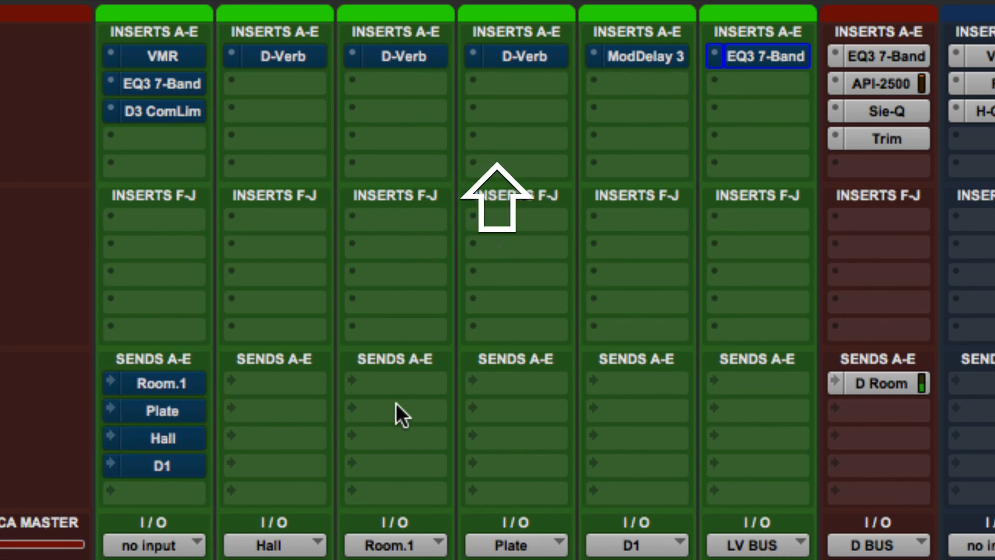
key("shift+4")
key("shift+2")
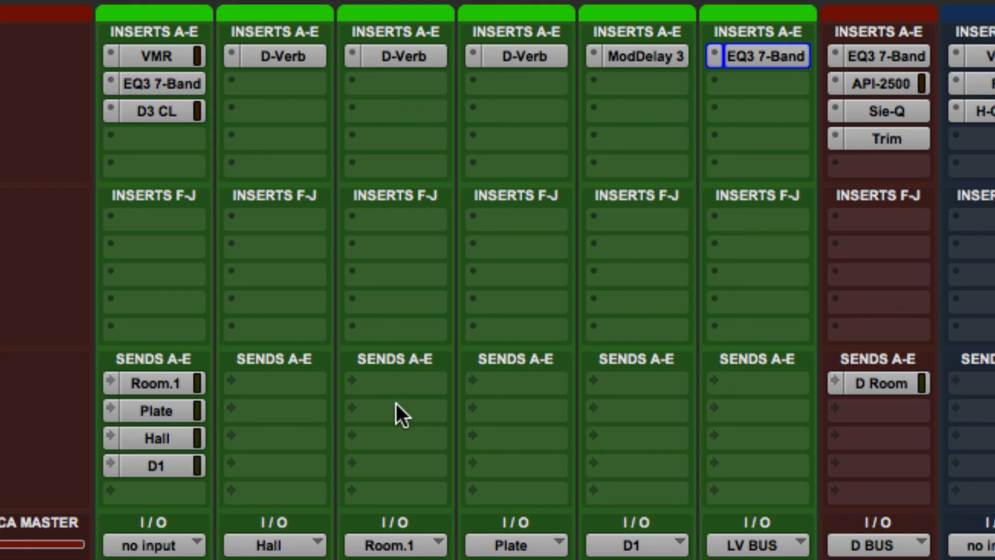
Bypass the selected vocal tracks' inserts and mute their sends twice more during playback, restoring all of them each time to compare the sound.
key("shift+2")
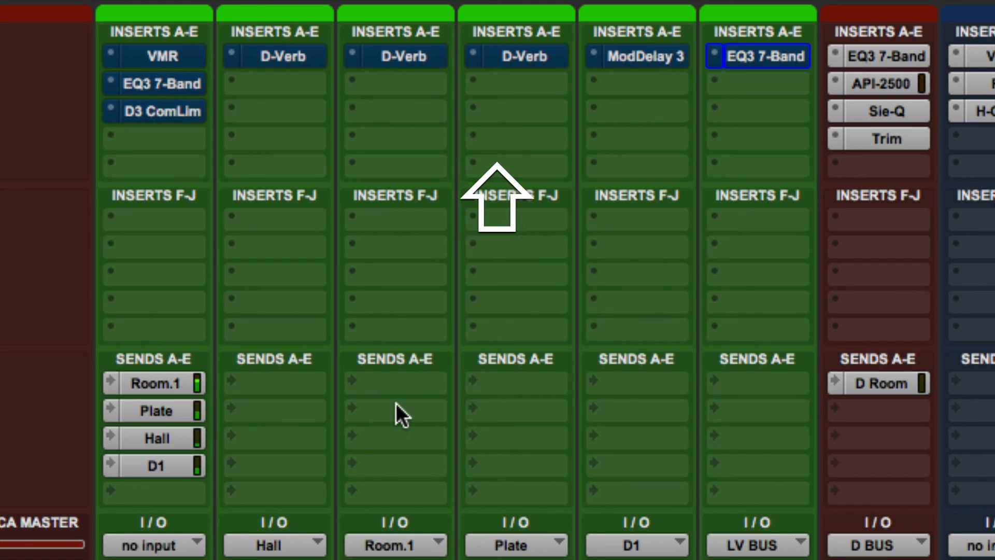
key("shift+4")
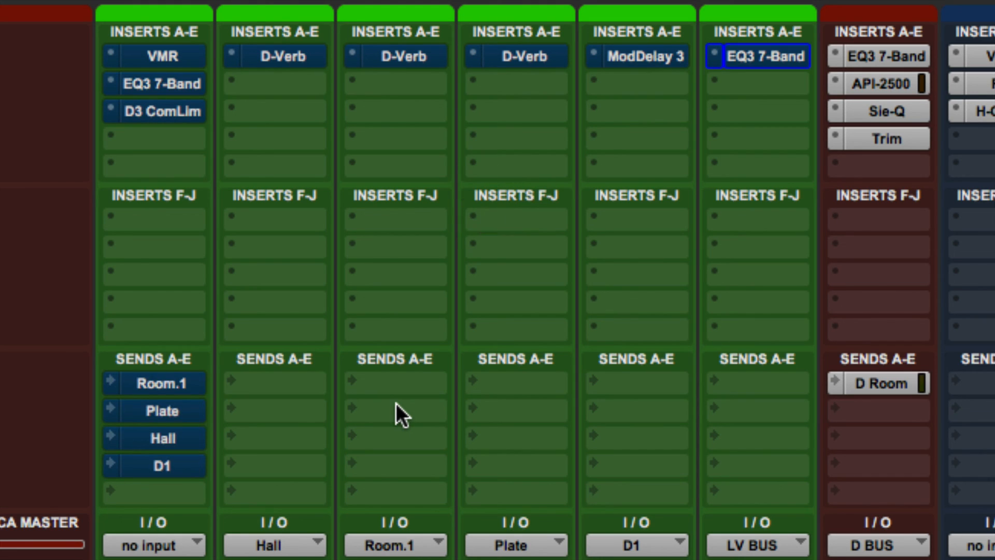
key("shift")
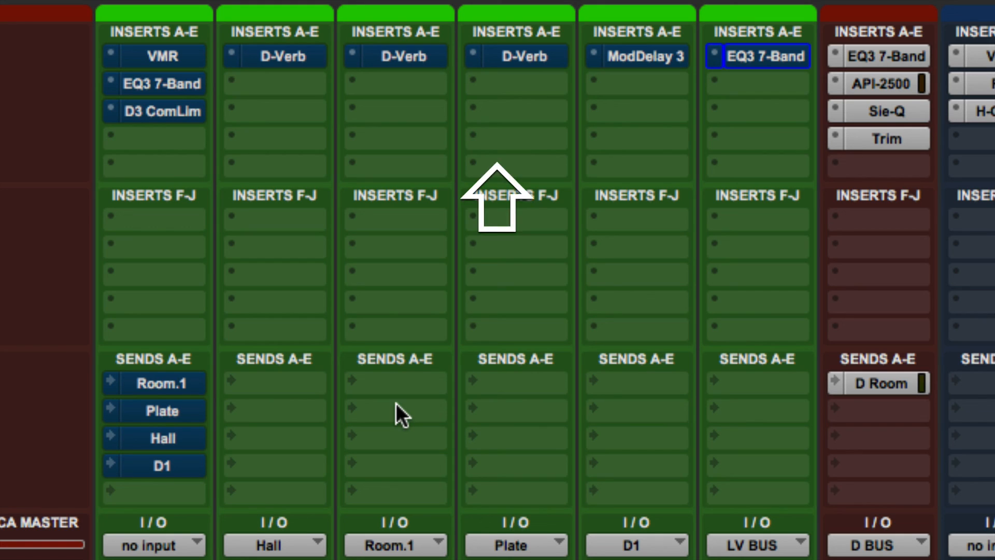
key("shift+4")
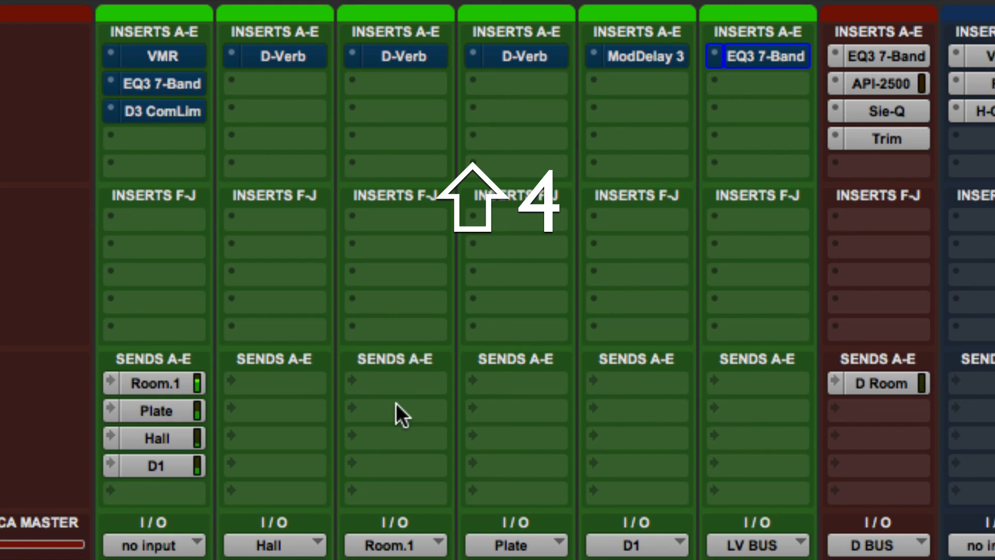
key("shift+2")
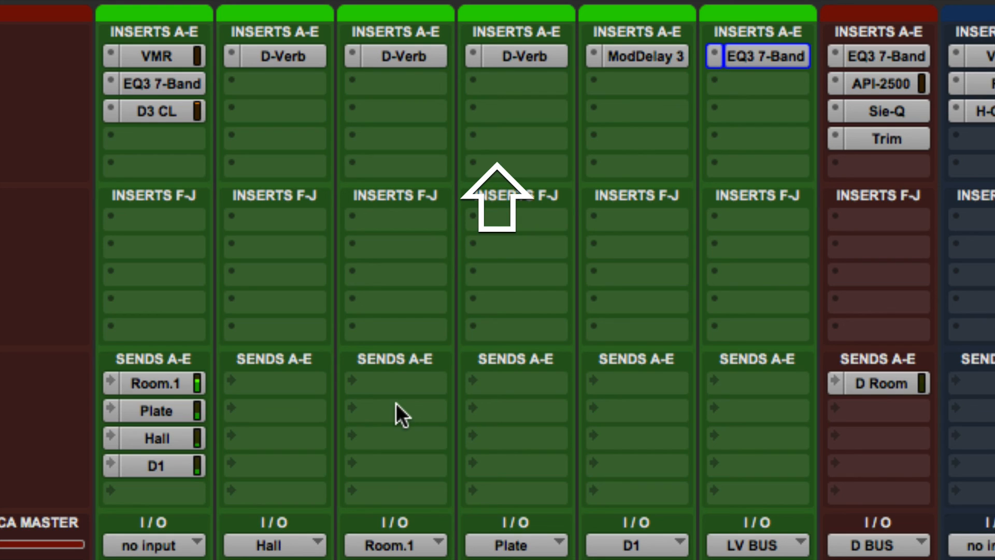
key("shift+2")
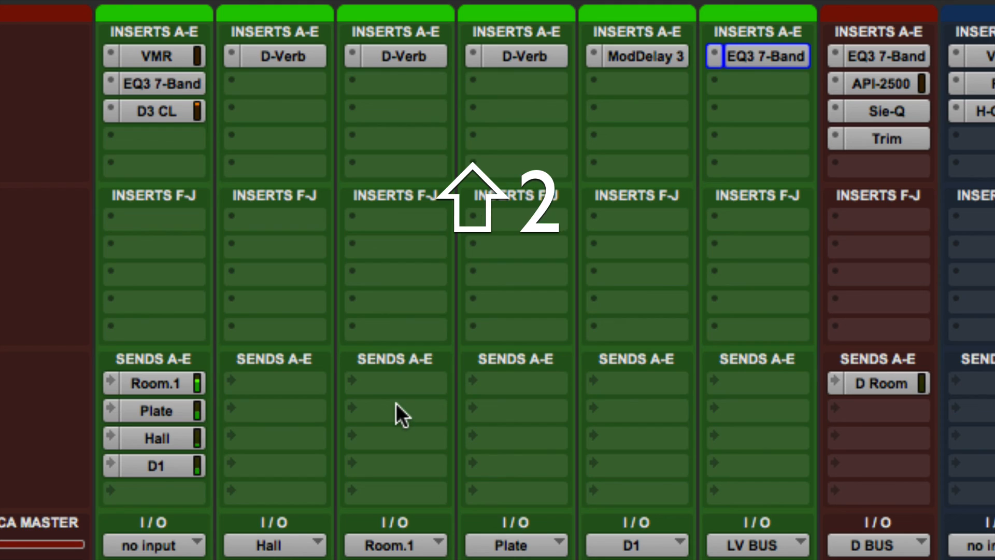
key("shift+4")
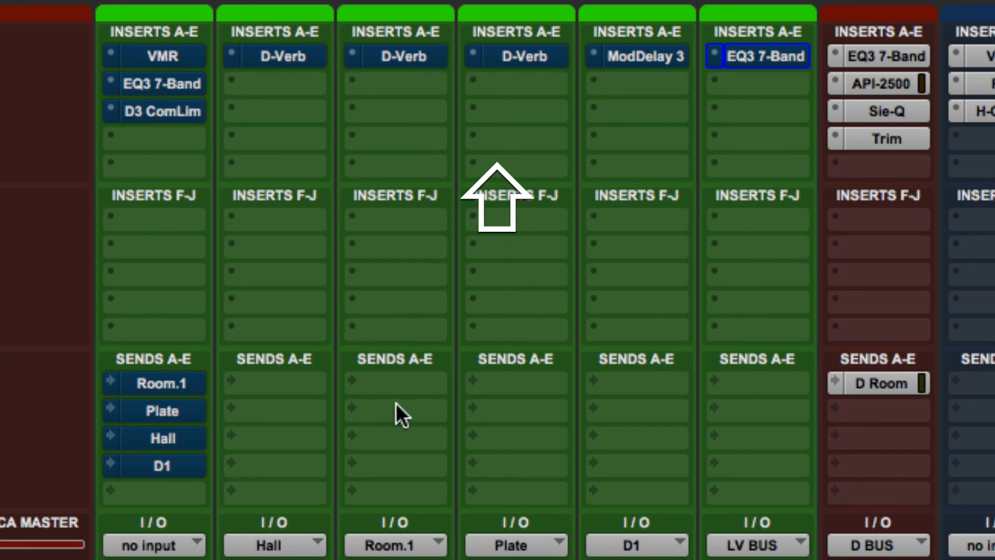
key("shift+4")
key("shift+2")
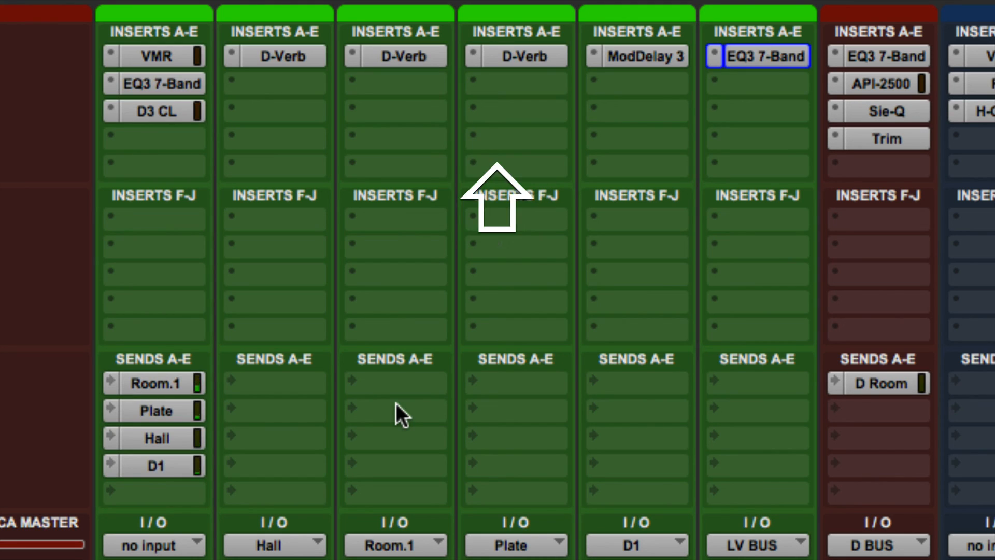